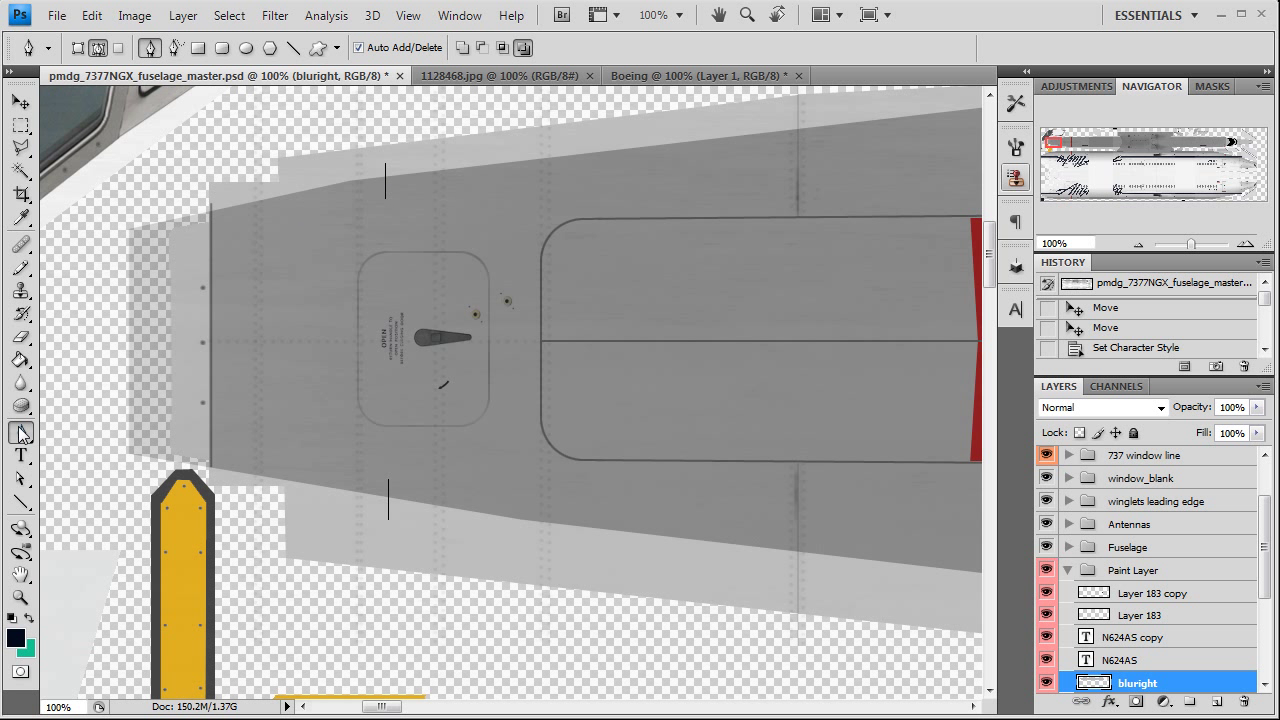
Check the Alaska 737 reference photo, then draw a closed path around the tail end between the marker lines
click(385, 168)
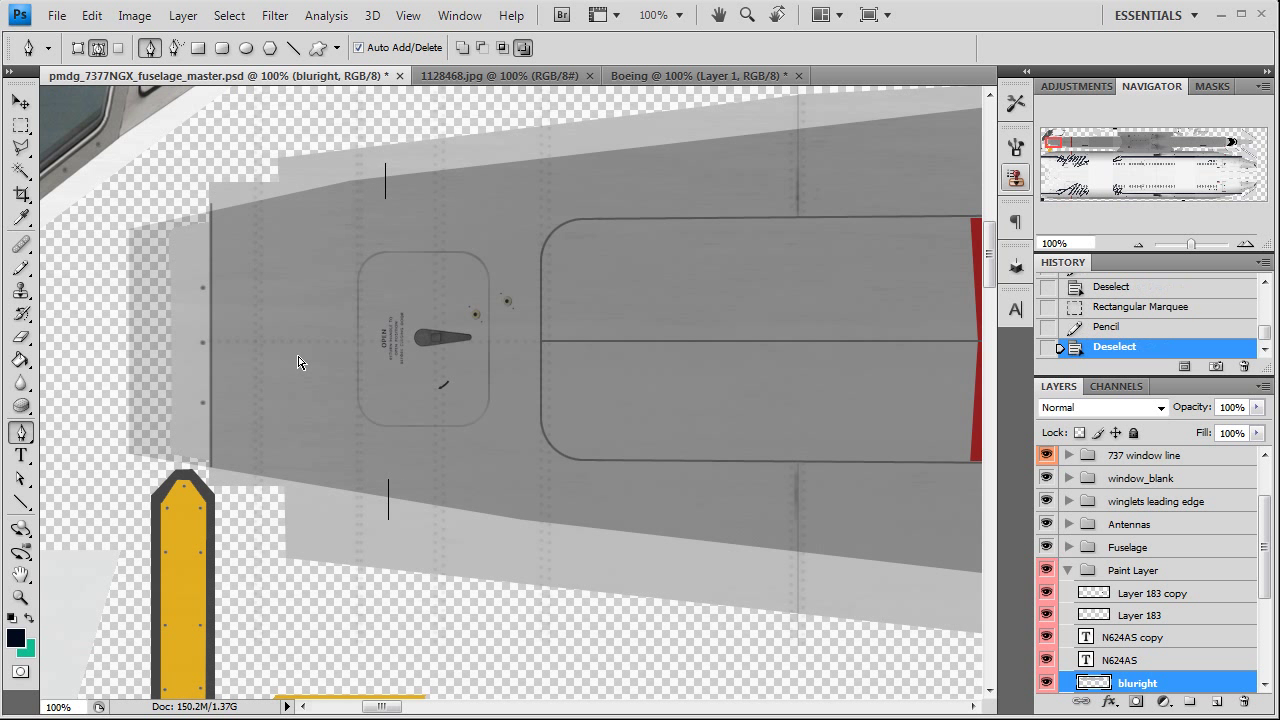
click(453, 74)
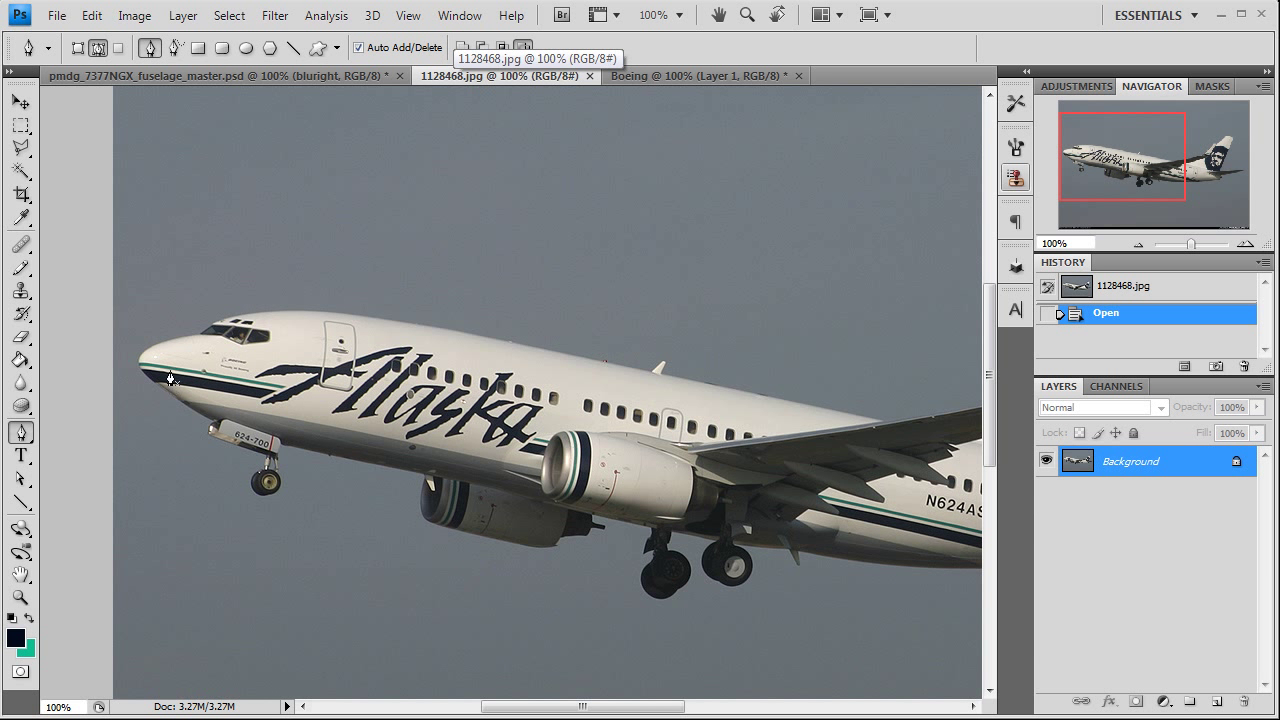
click(238, 77)
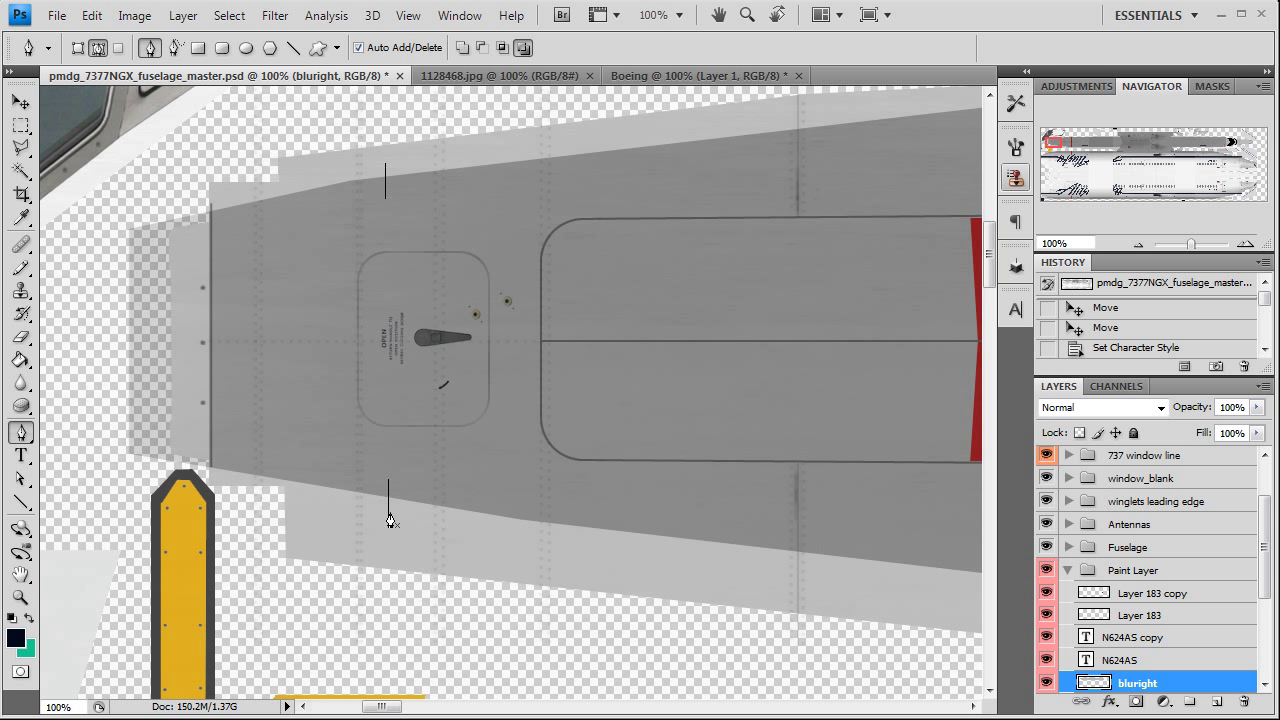
click(385, 172)
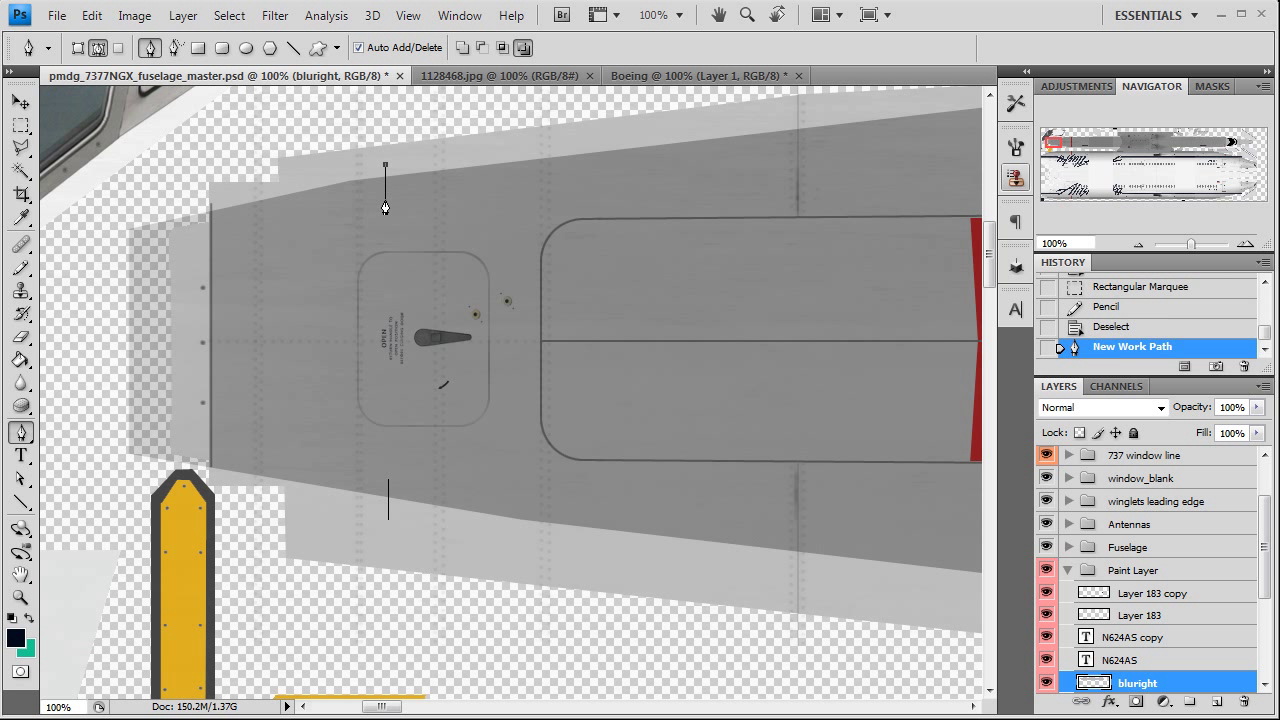
click(385, 205)
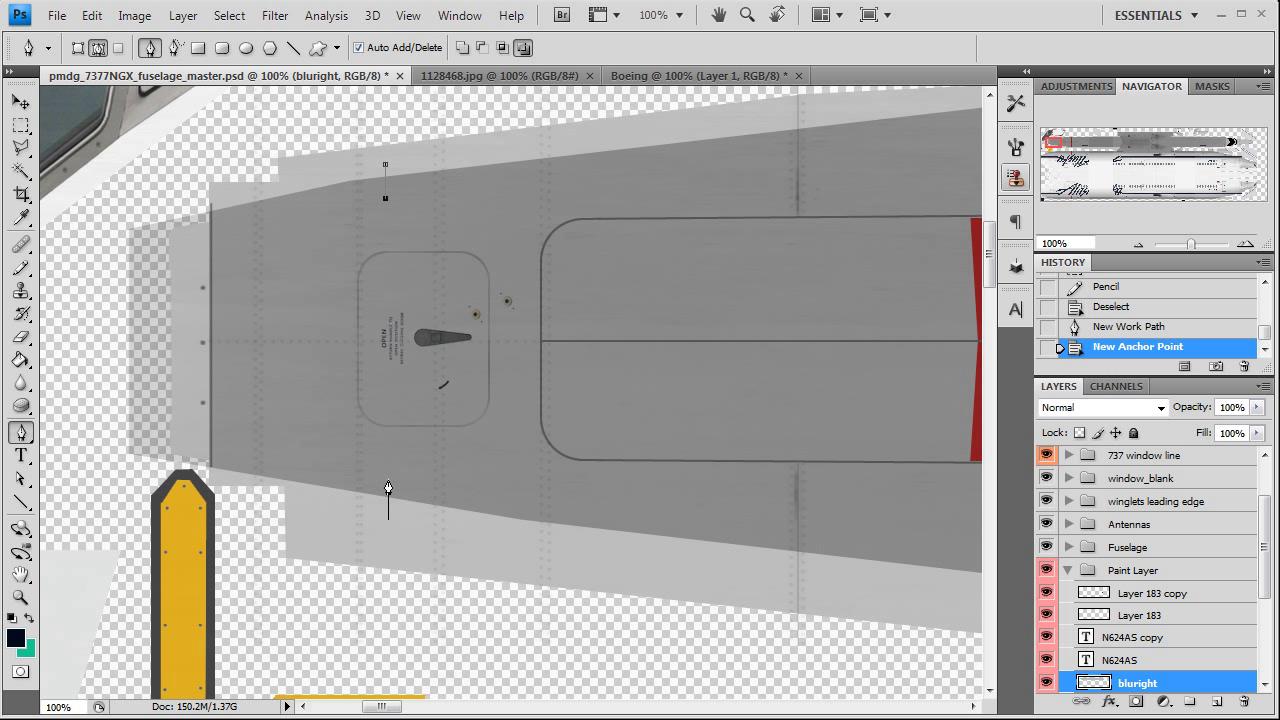
drag(388, 480, 385, 516)
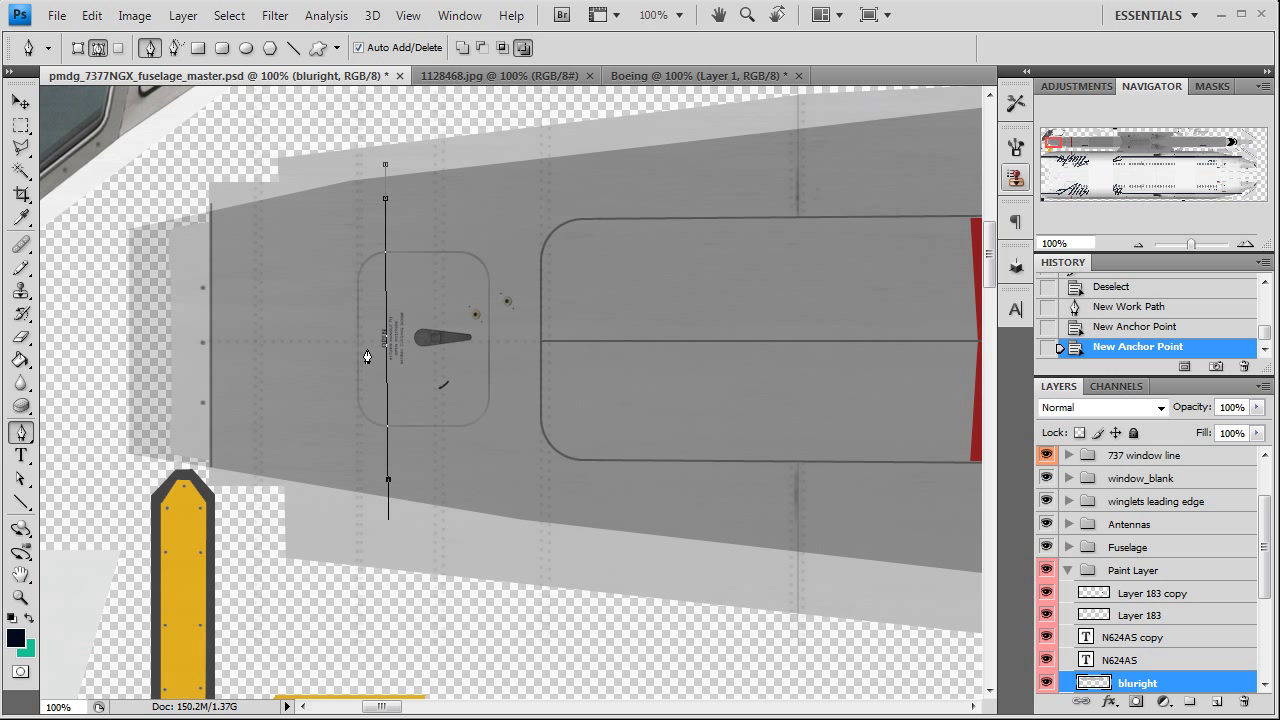
click(388, 518)
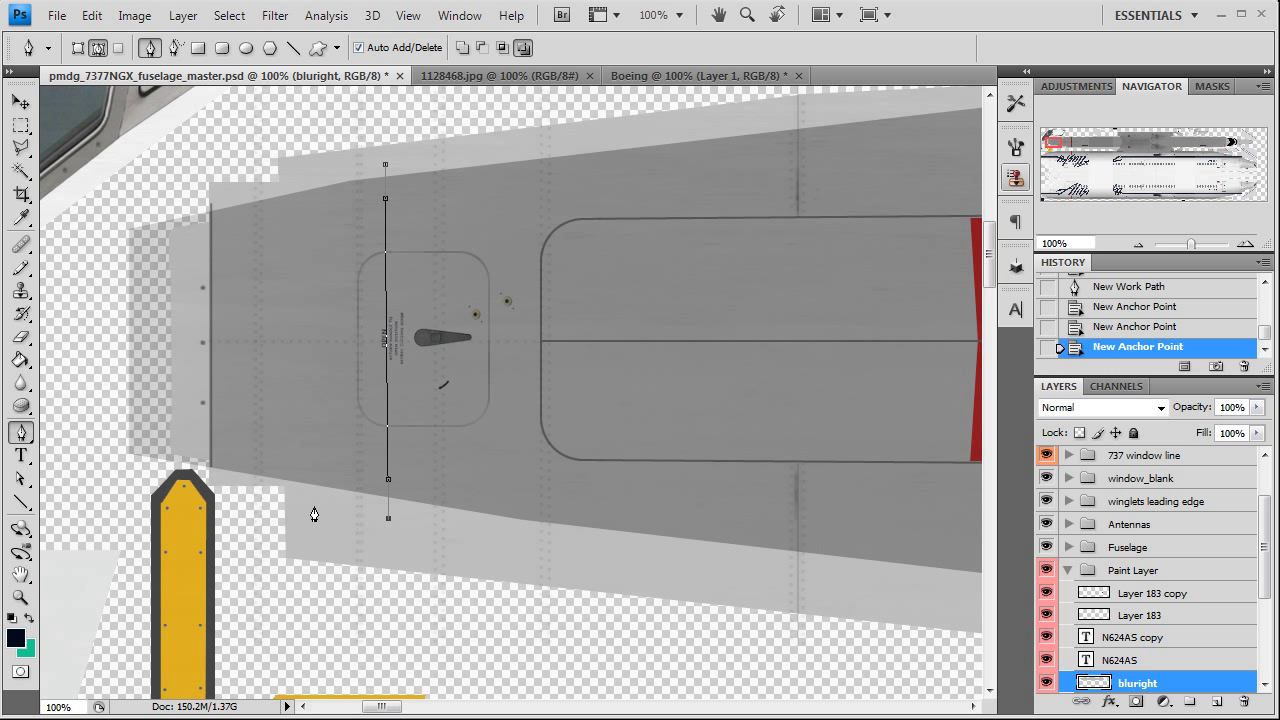
click(197, 479)
click(196, 193)
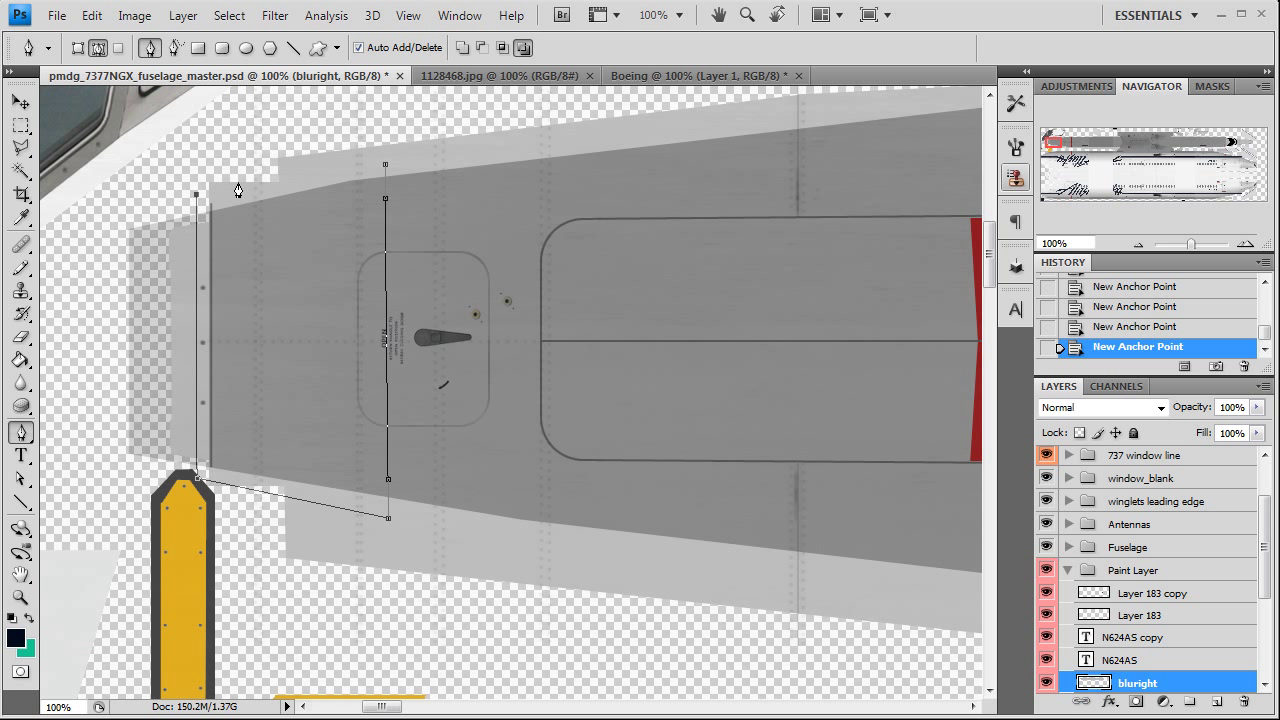
click(385, 168)
Add an anchor midway along the right edge and drag it left to bow that edge into a curve
click(20, 432)
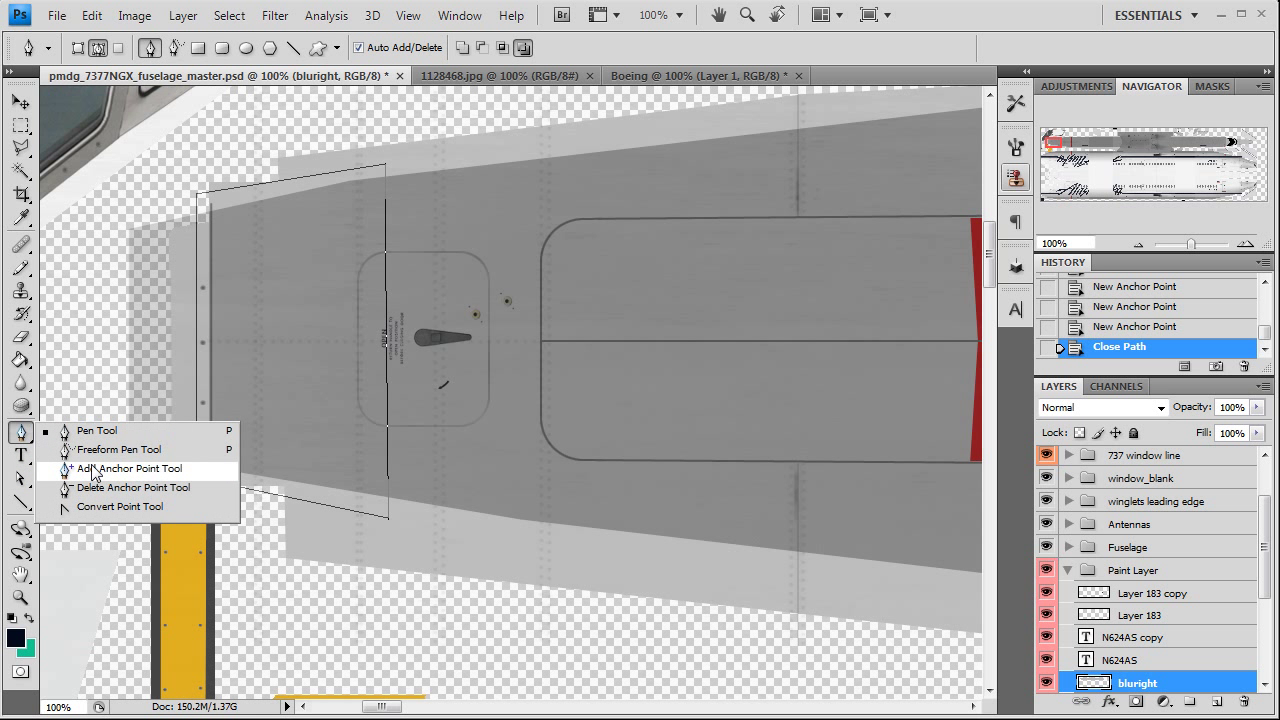
click(94, 471)
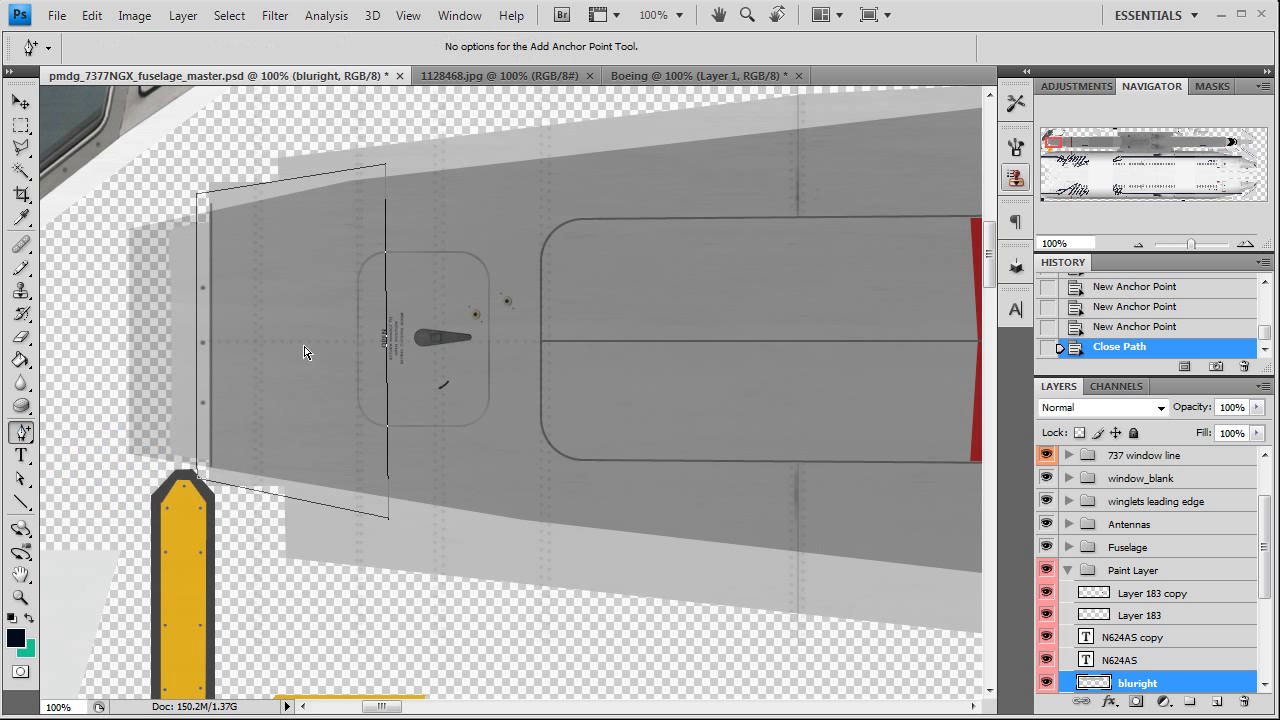
click(387, 347)
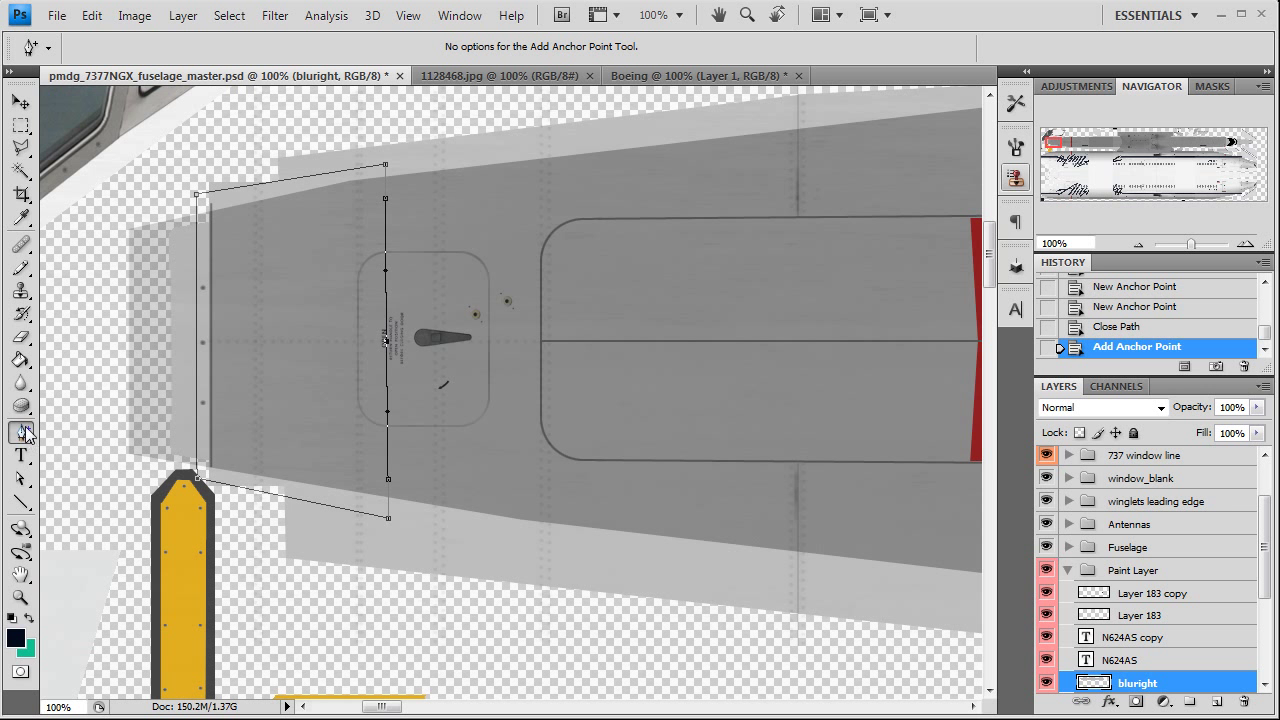
click(20, 479)
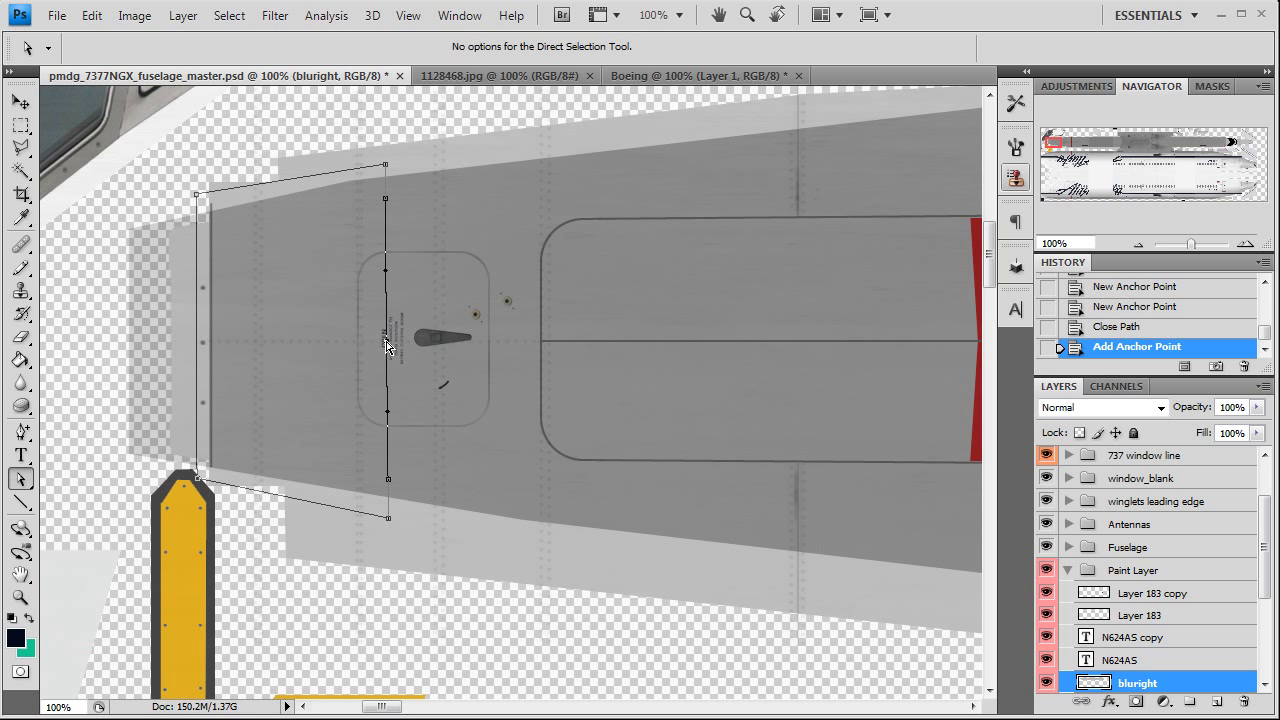
drag(387, 347, 268, 343)
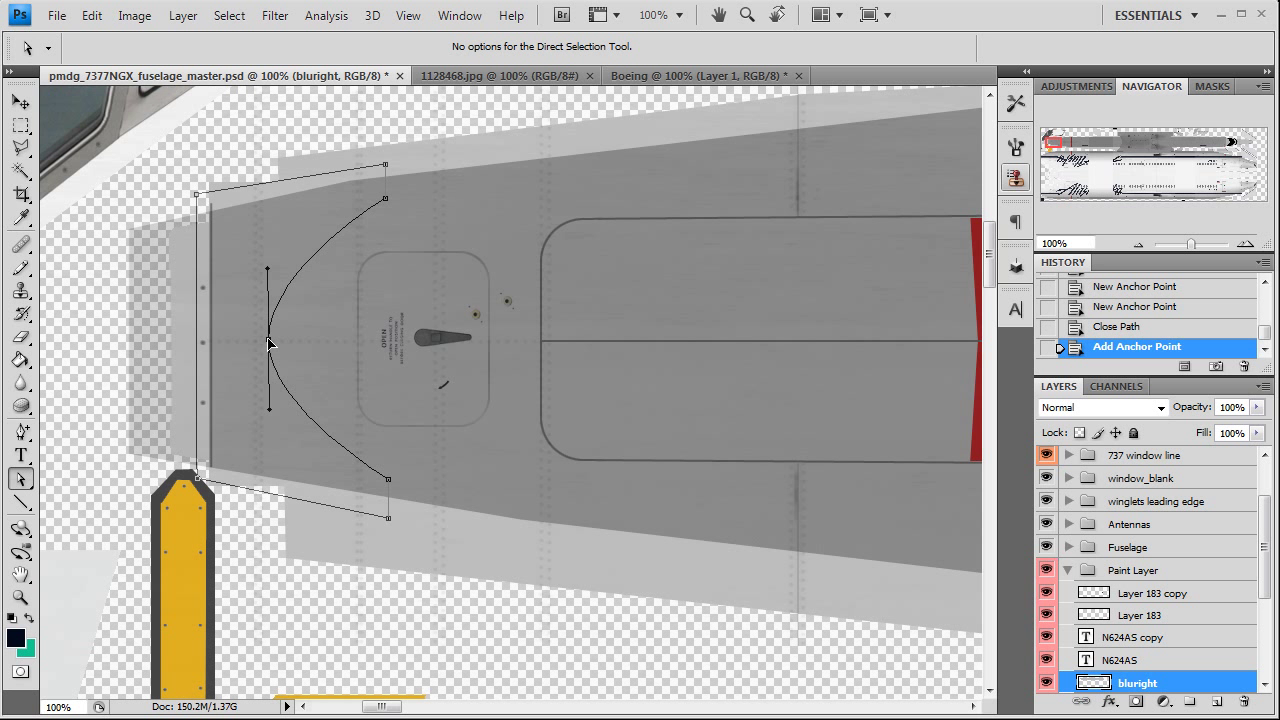
drag(268, 343, 268, 341)
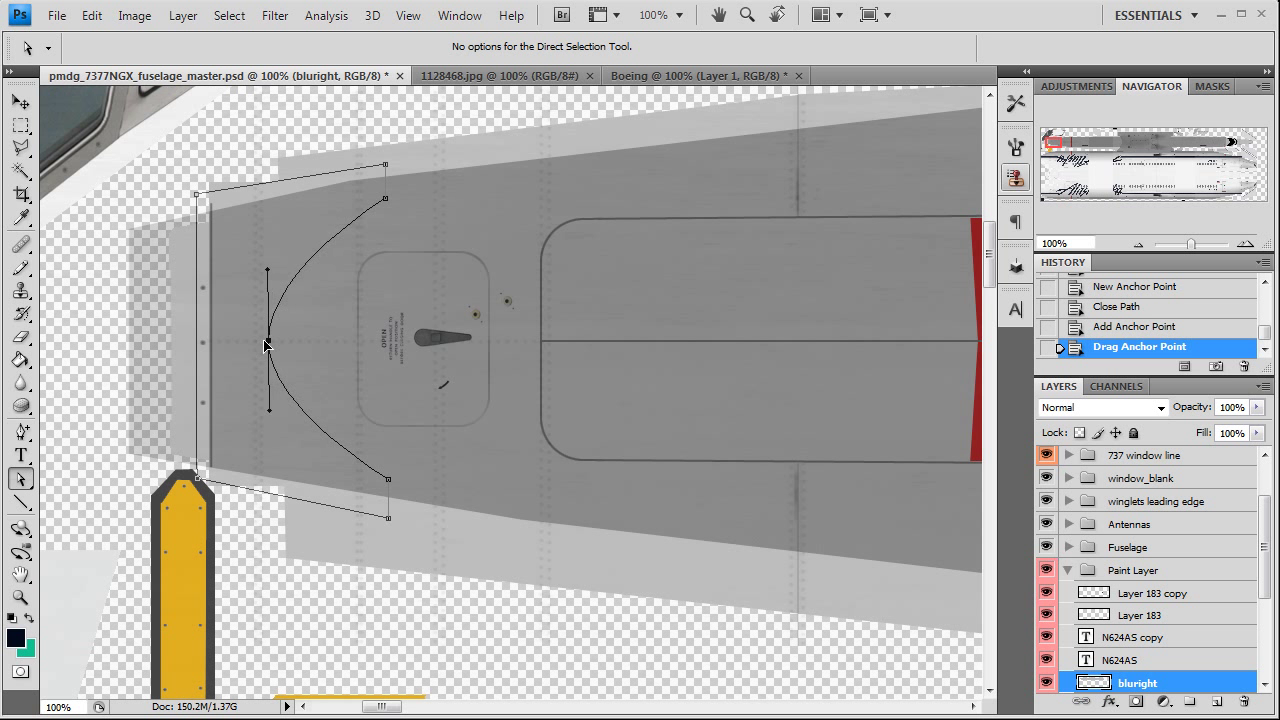
drag(265, 345, 267, 347)
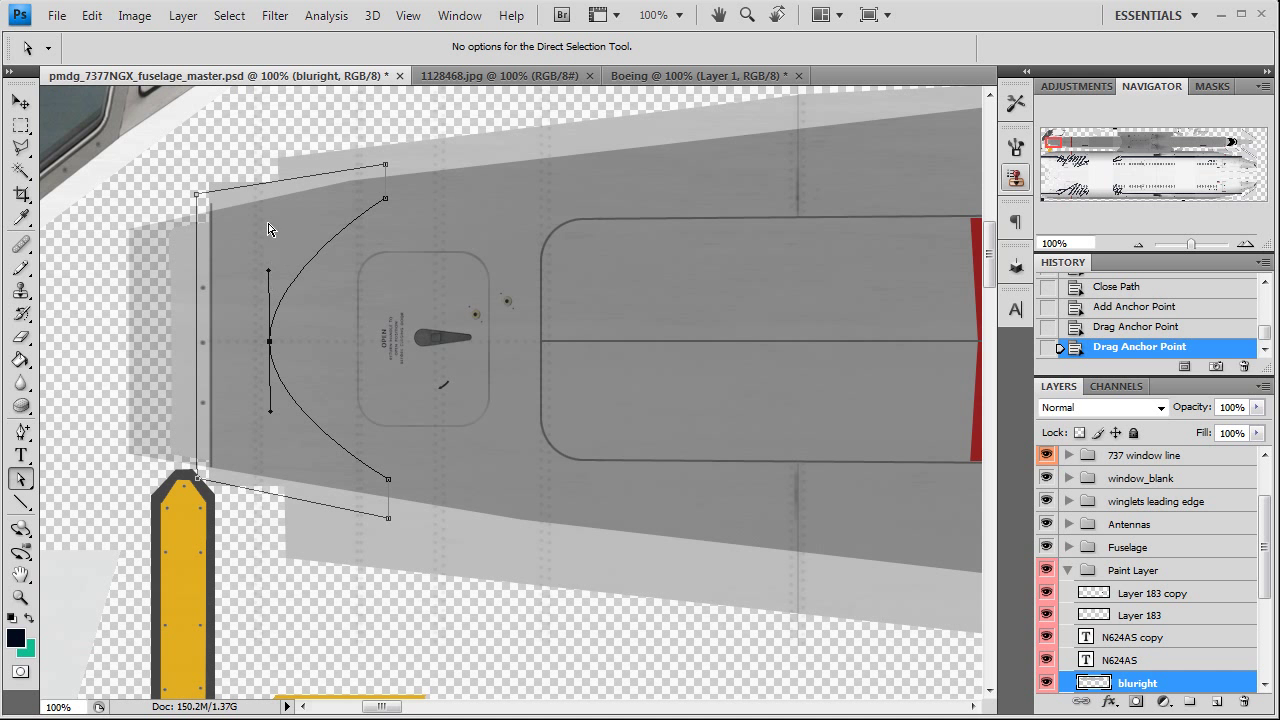
Convert the curved path into a selection
right_click(272, 352)
click(322, 472)
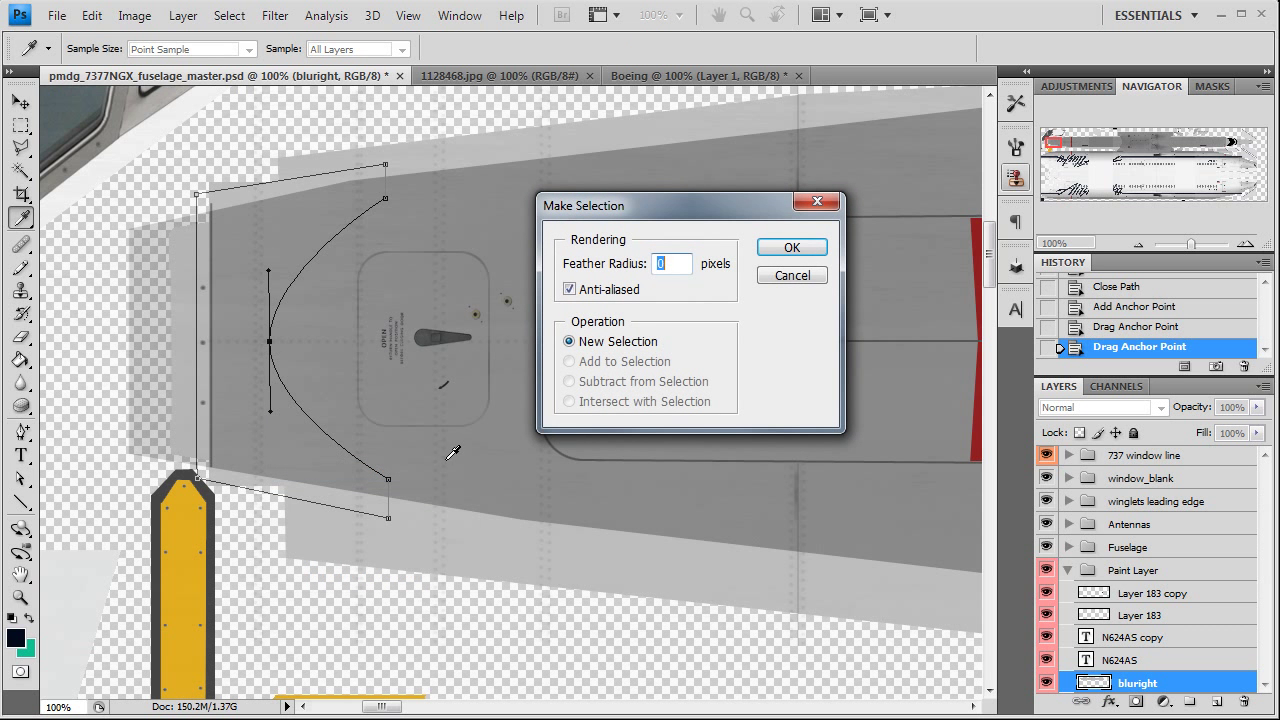
click(782, 249)
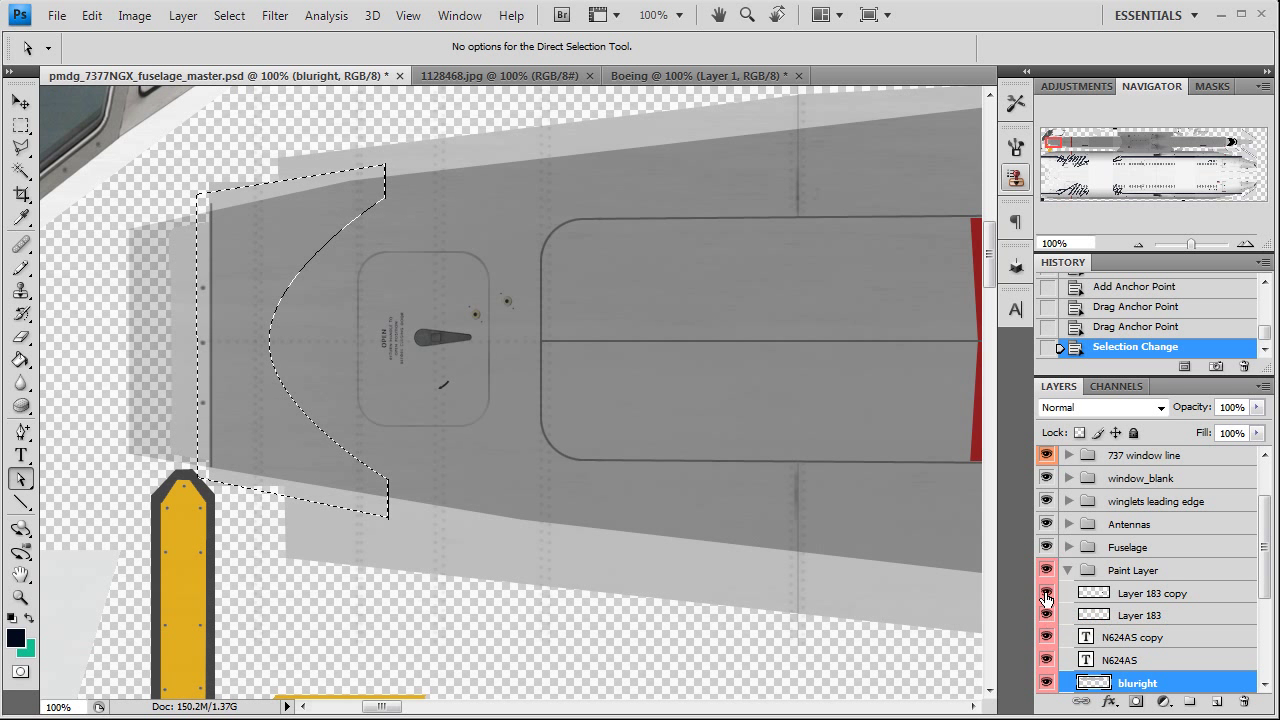
Delete the bluright layer's paint inside the selection, then deselect
click(1104, 615)
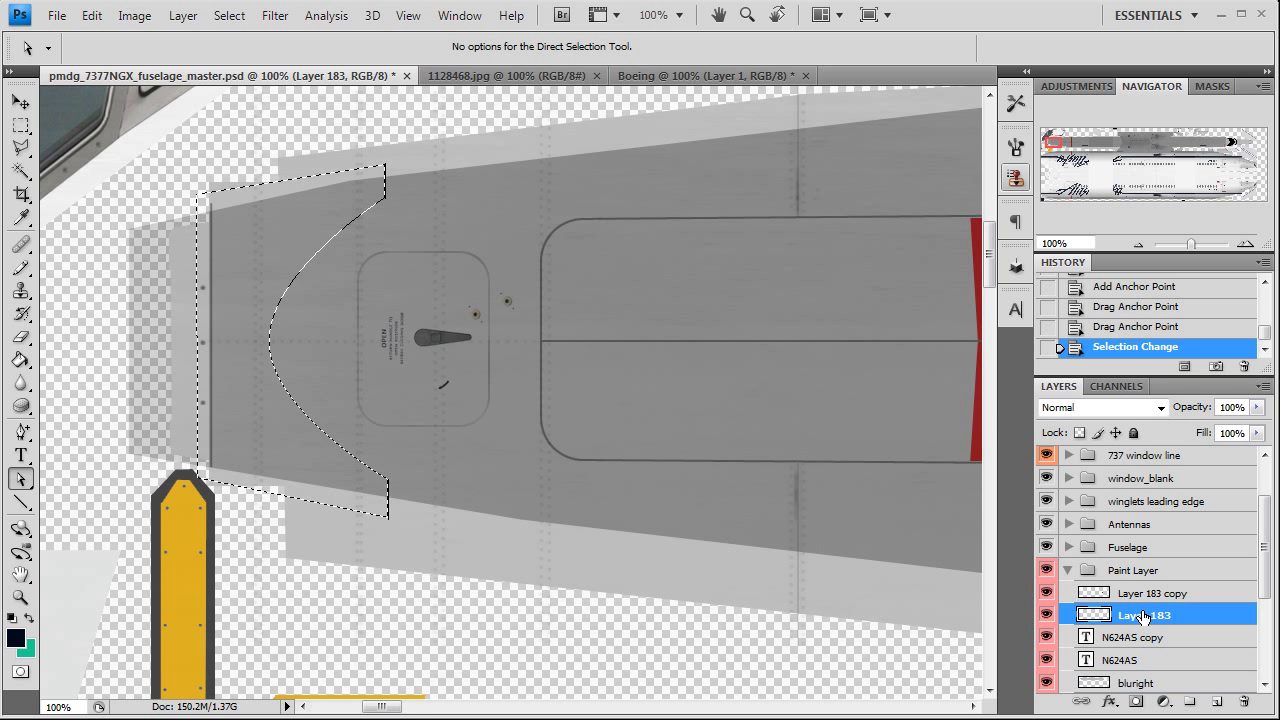
click(1150, 594)
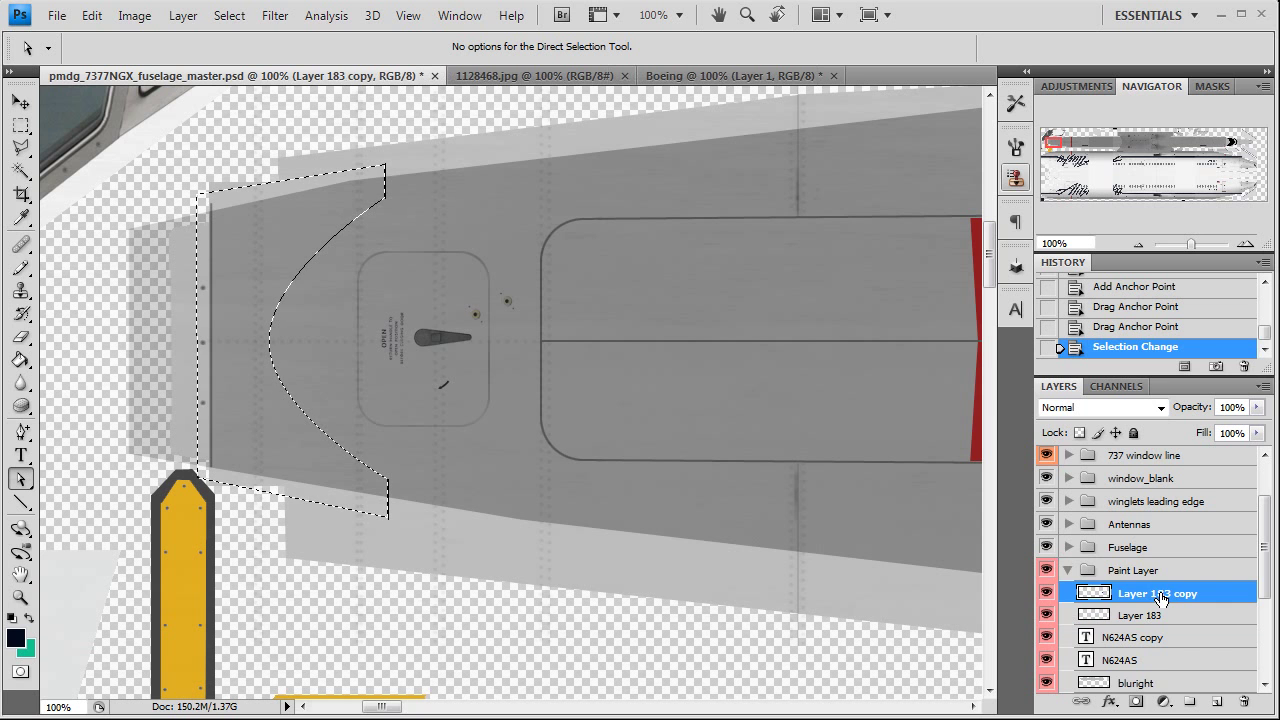
scroll(1155, 597, down, 3)
scroll(1100, 580, up, 1)
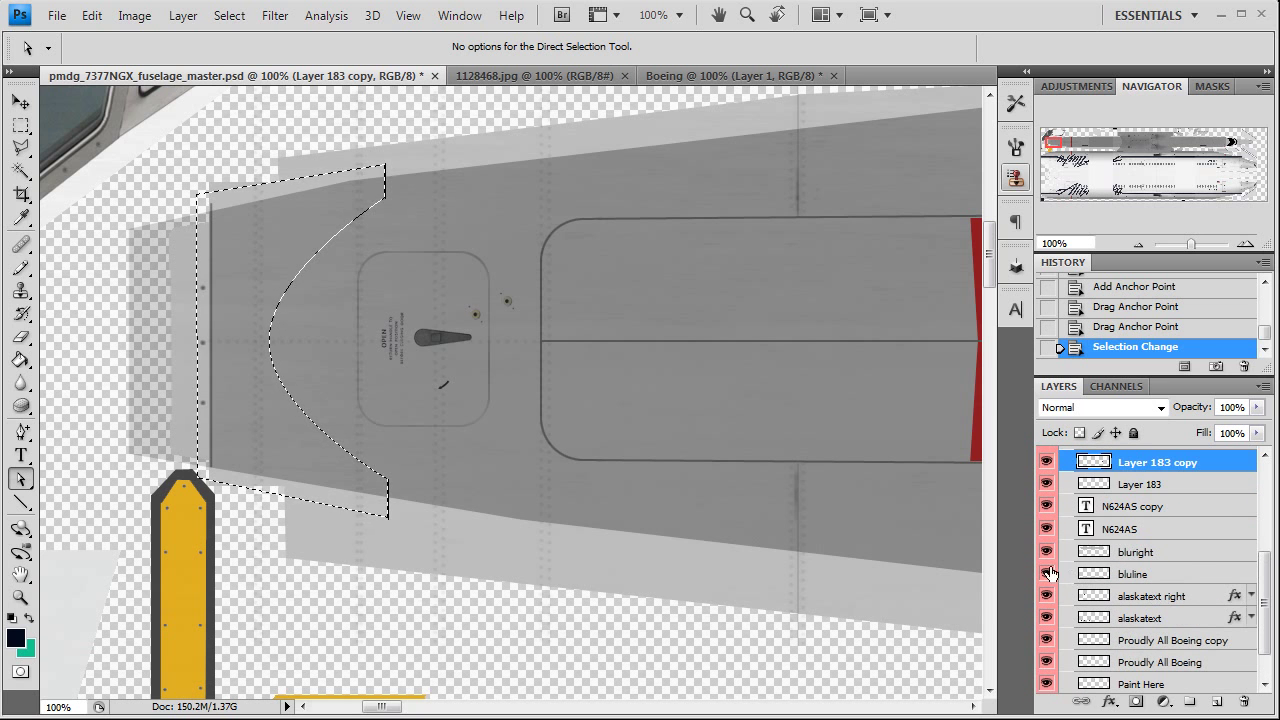
click(1047, 552)
click(1047, 552)
click(1155, 556)
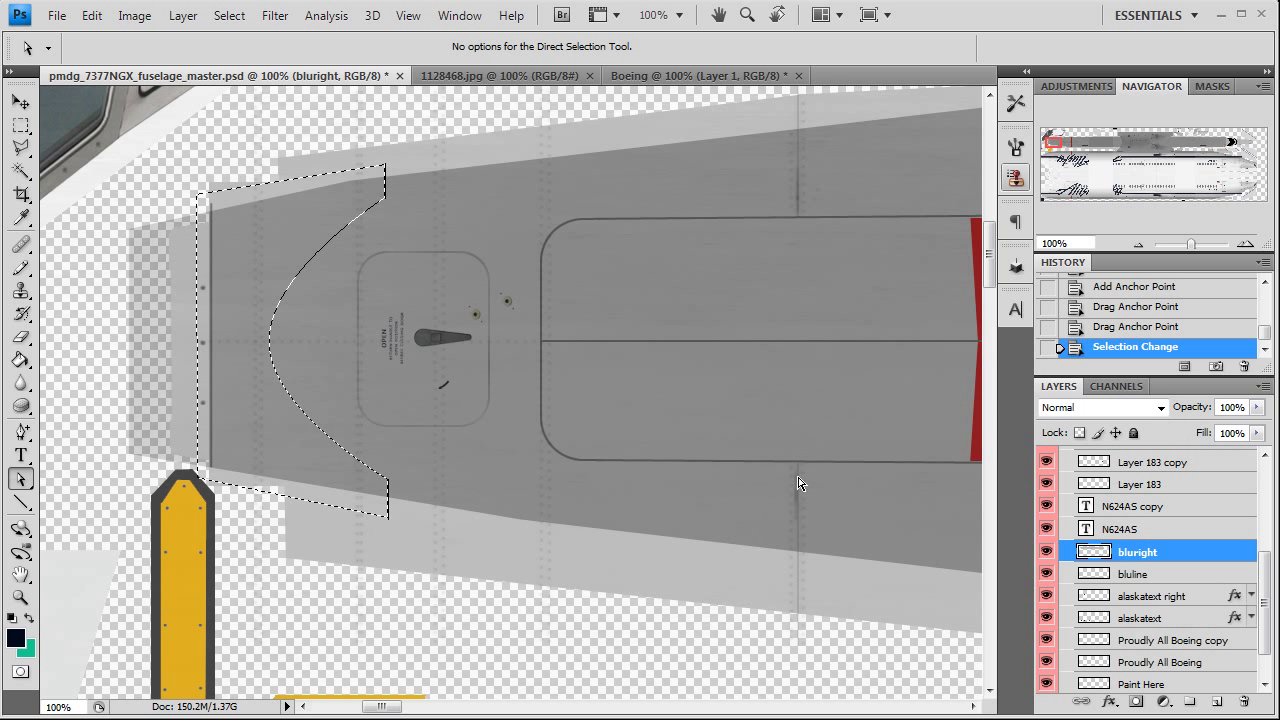
key(Delete)
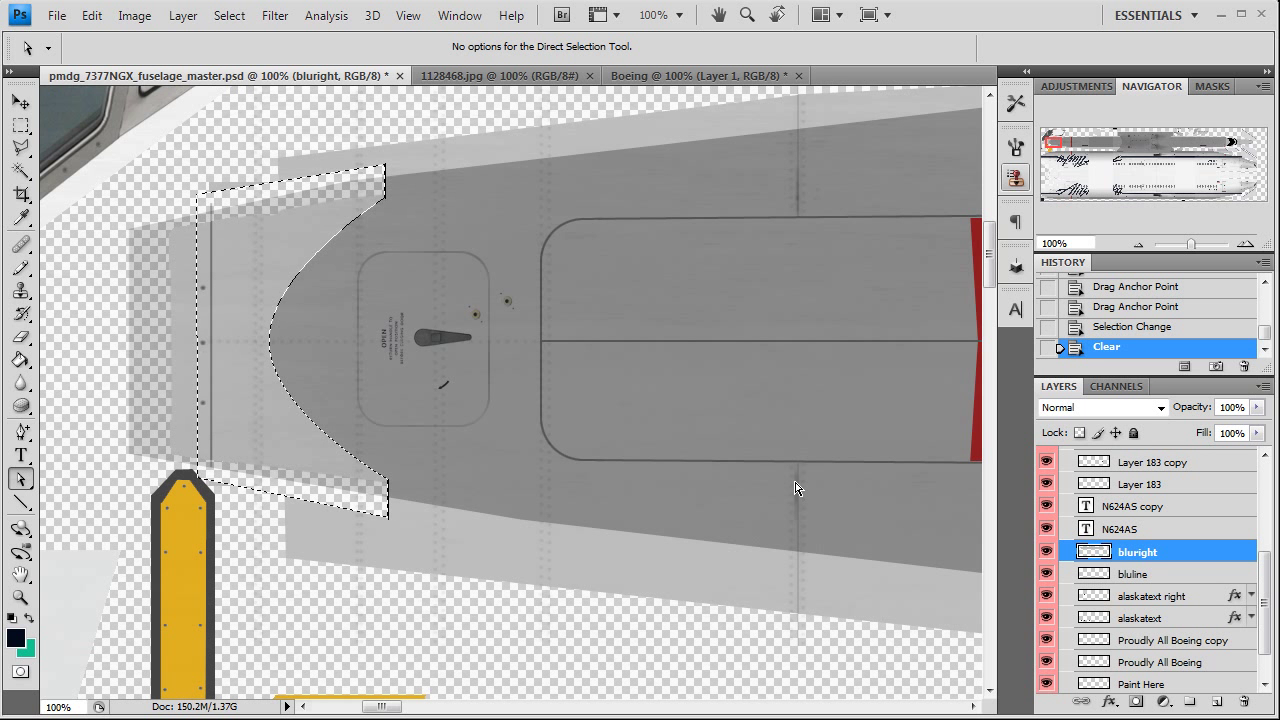
key(ctrl+d)
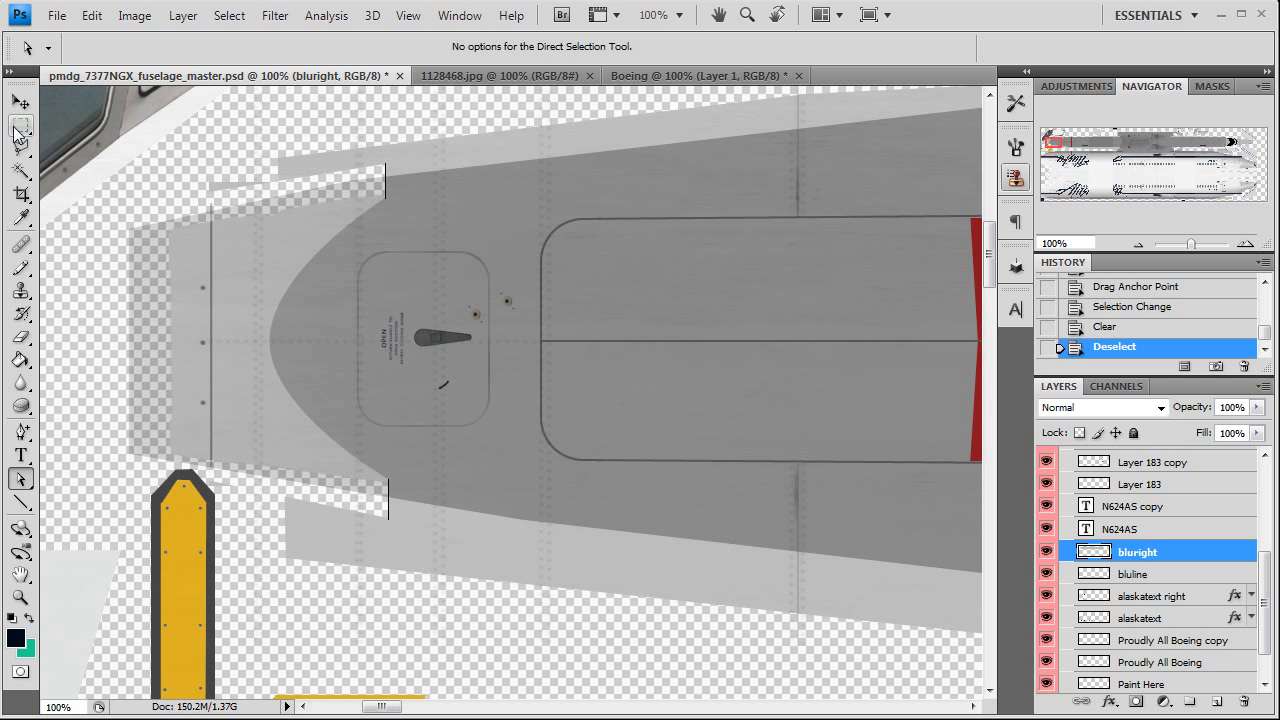
Delete the leftover top and bottom paint strips, then move the view along the fuselage
click(20, 125)
drag(197, 124, 385, 190)
key(Delete)
key(ctrl+d)
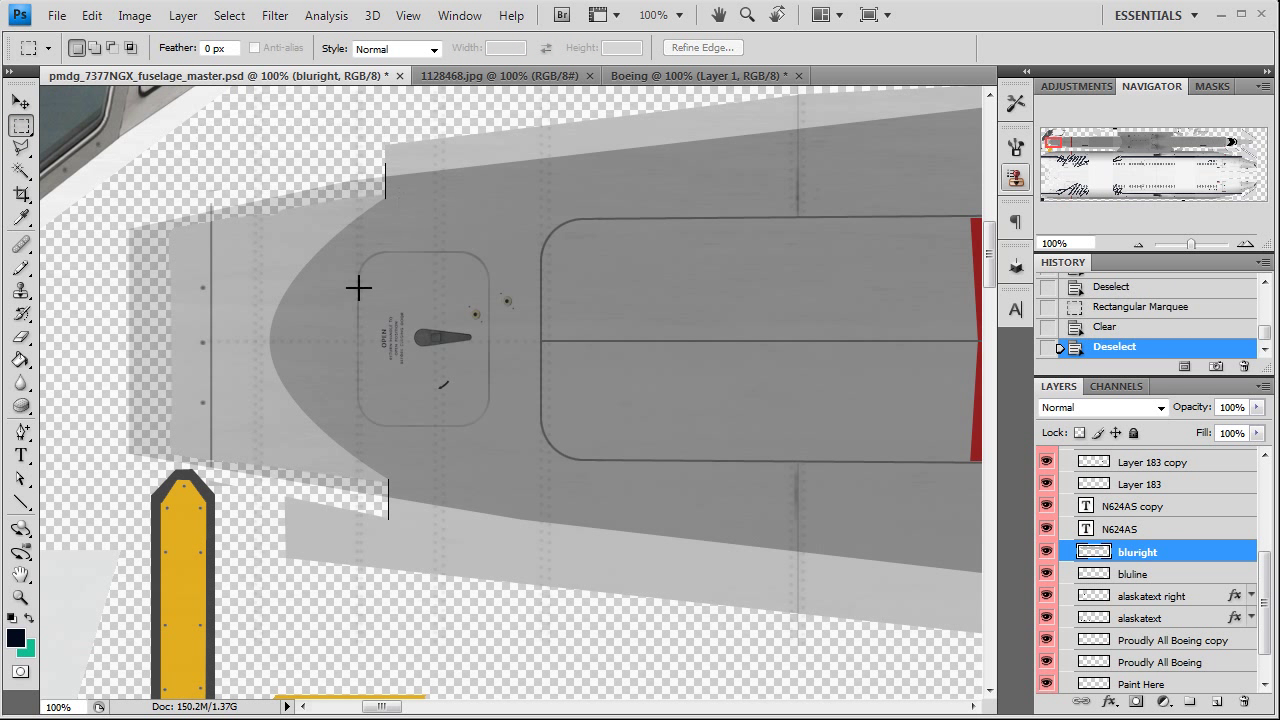
drag(262, 490, 388, 598)
key(Delete)
key(ctrl+d)
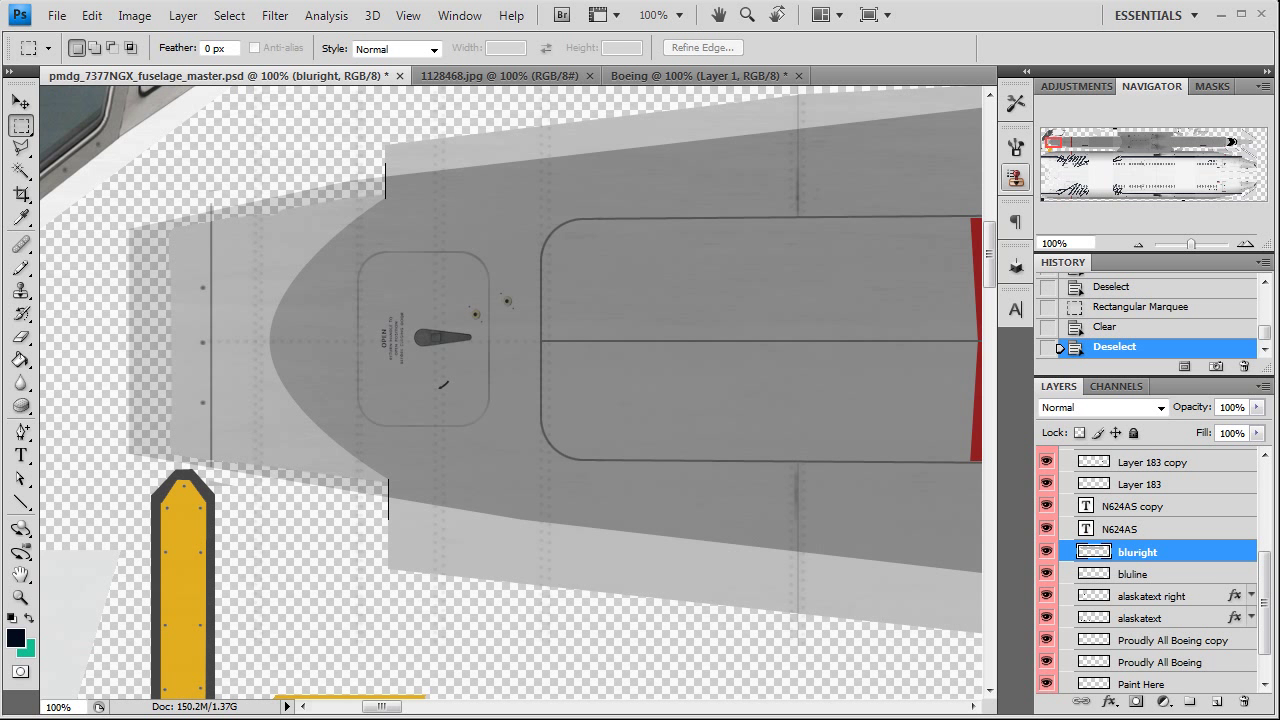
click(20, 102)
drag(1054, 143, 1210, 143)
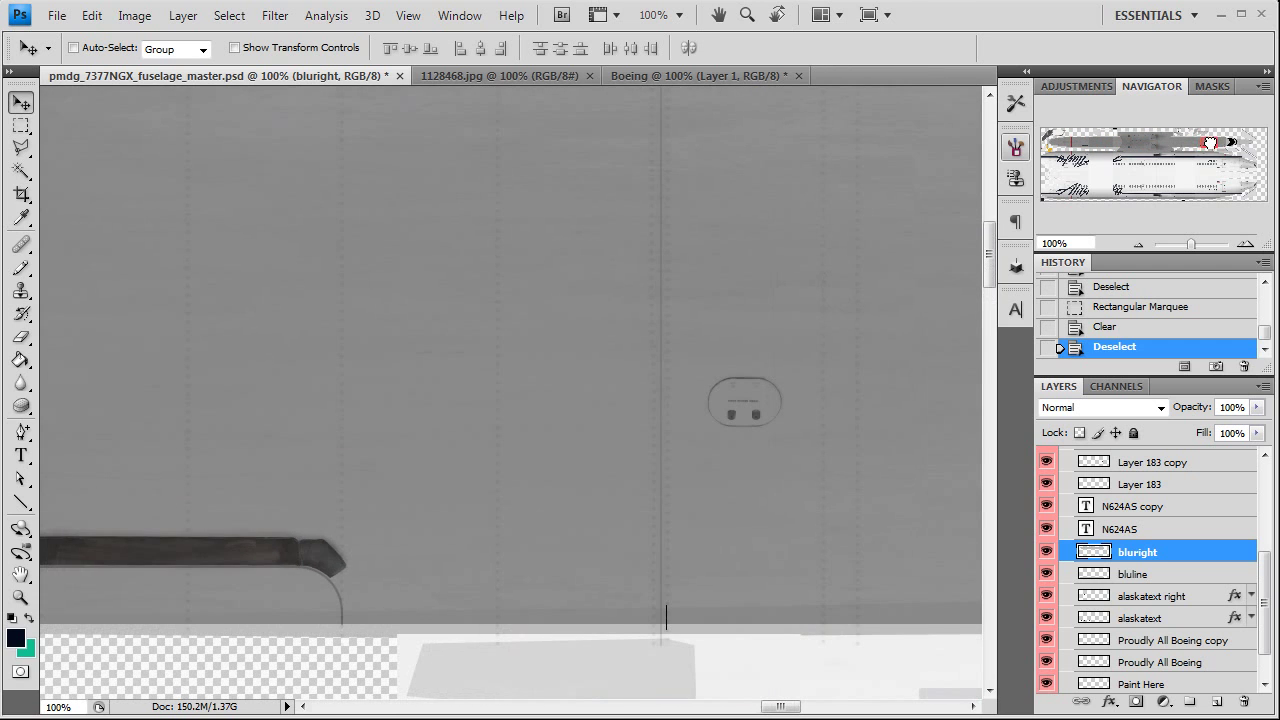
Draw a closed Pen path from the black line down to the bottom edge and across to the right
click(1134, 242)
click(1134, 242)
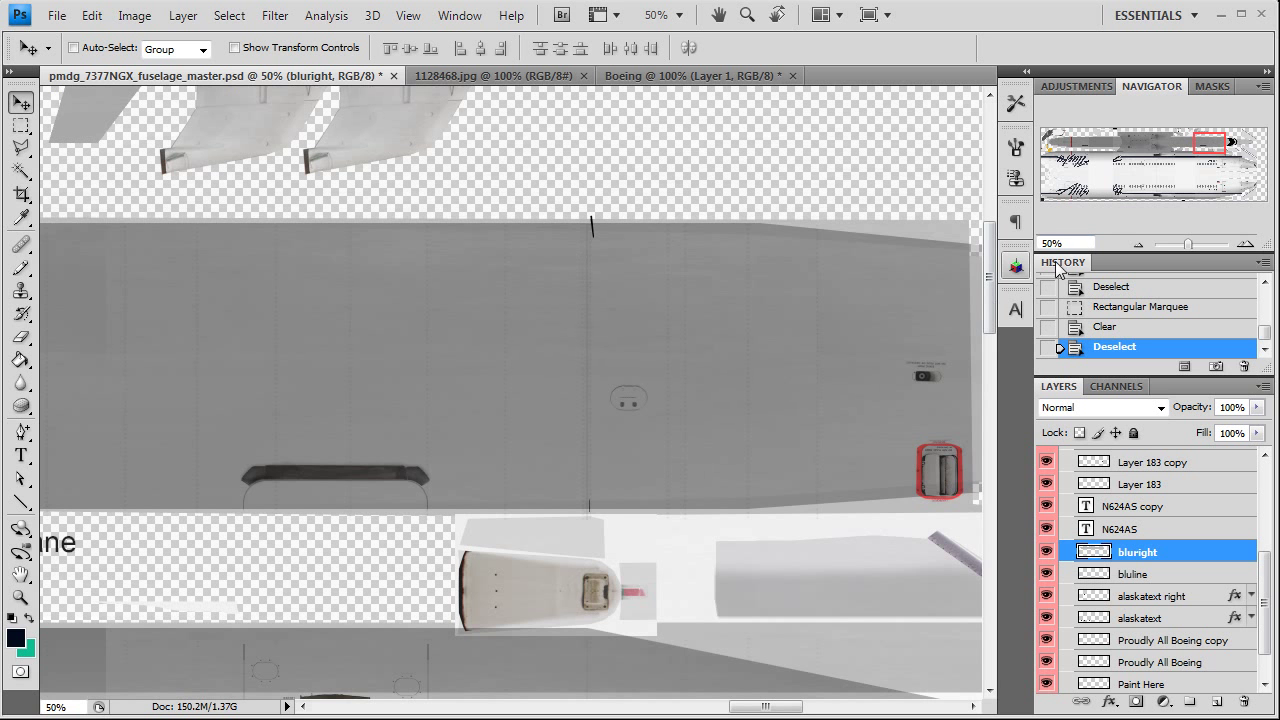
click(1245, 245)
click(1245, 245)
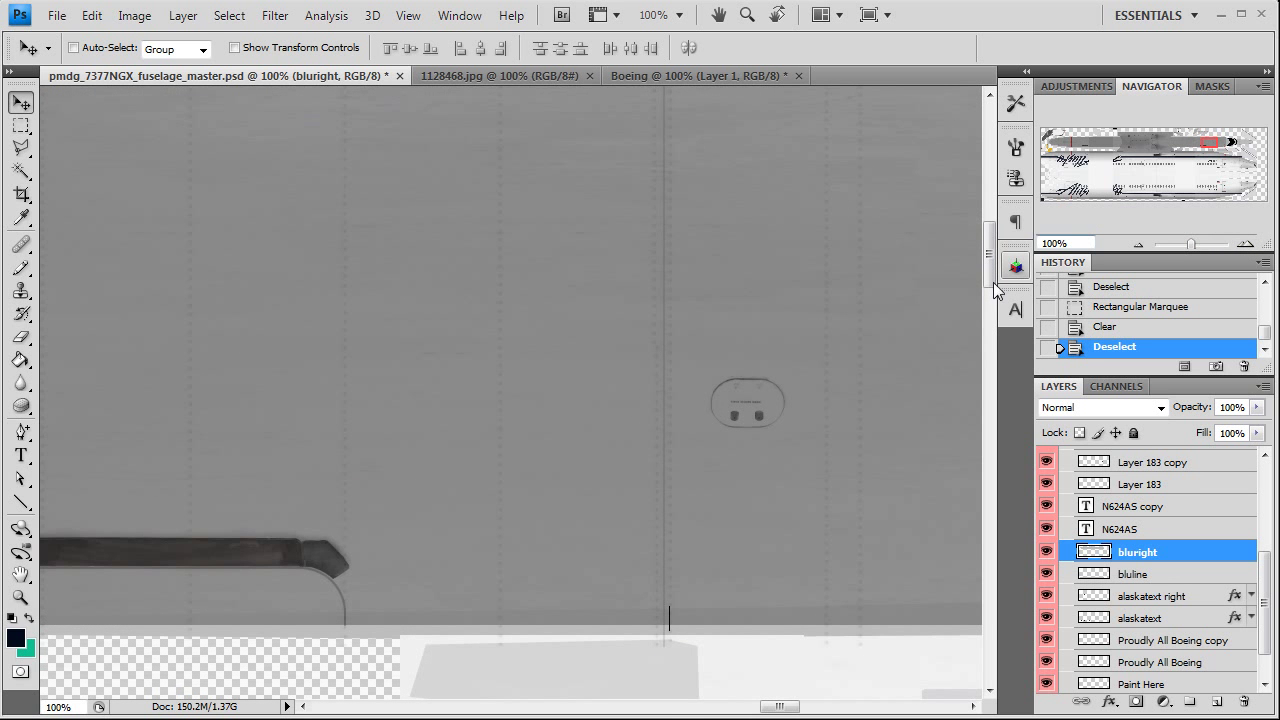
drag(826, 300, 742, 344)
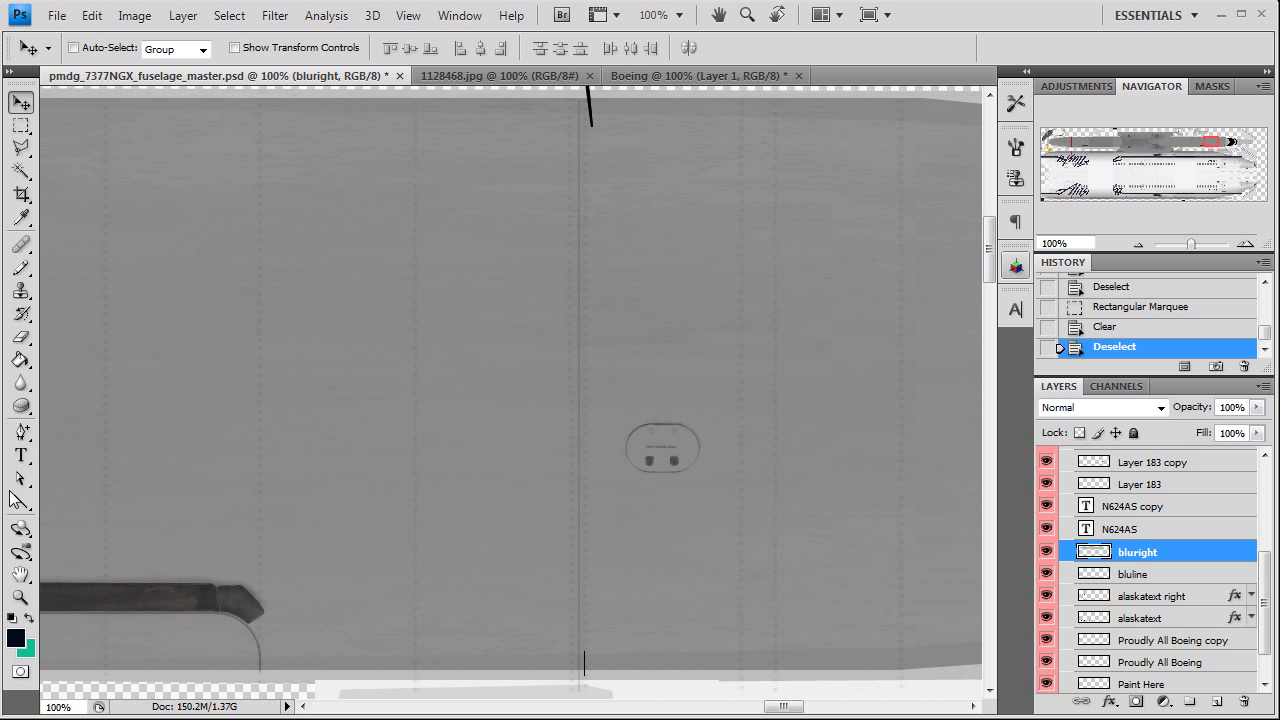
click(20, 432)
right_click(20, 432)
click(80, 423)
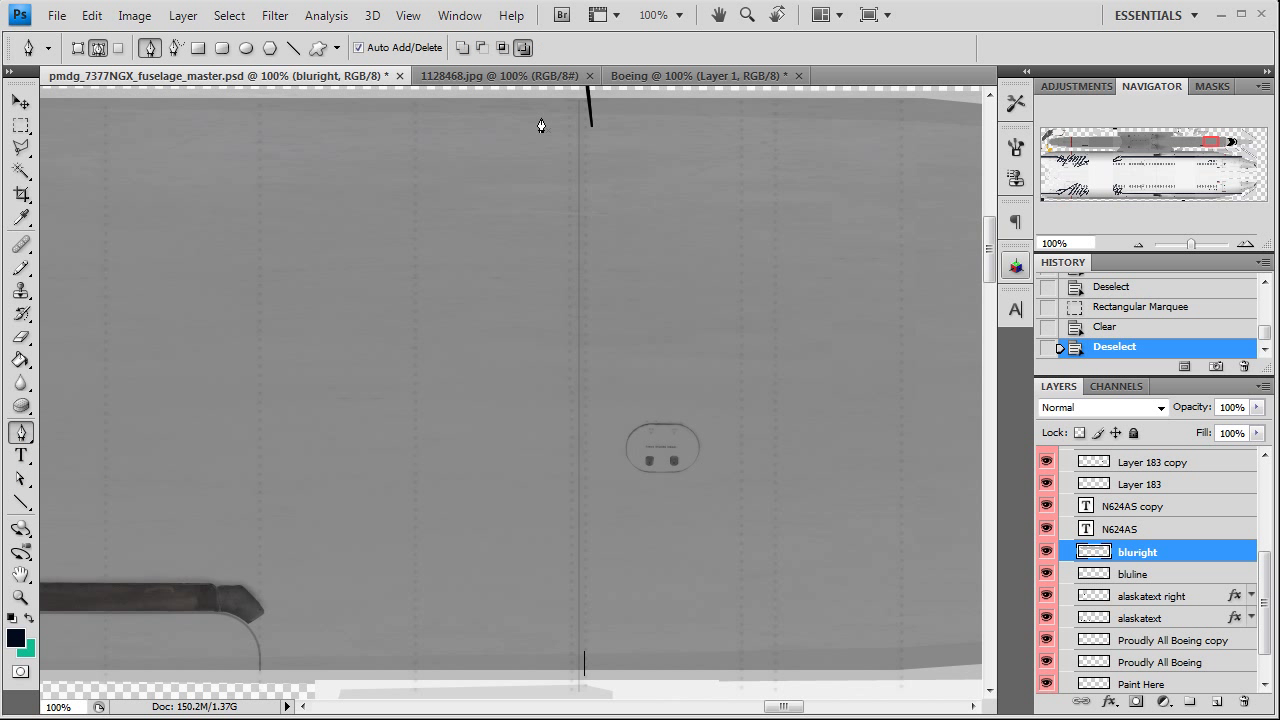
click(588, 121)
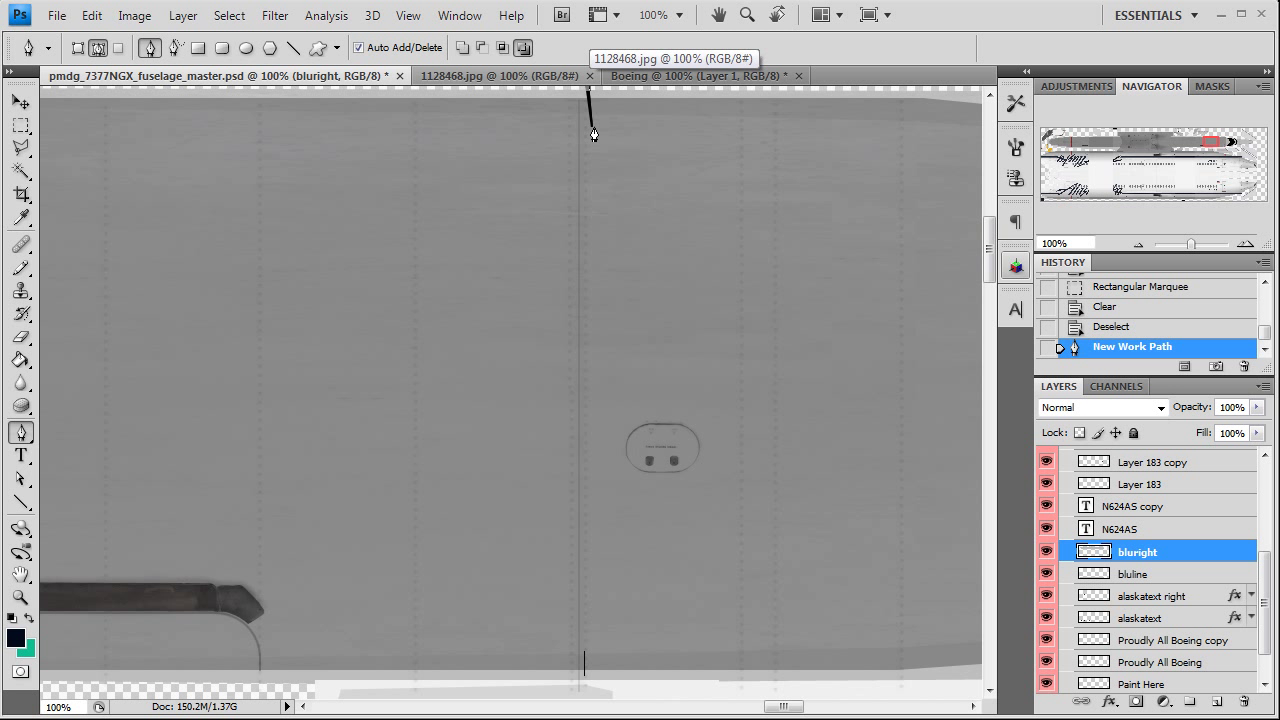
click(591, 131)
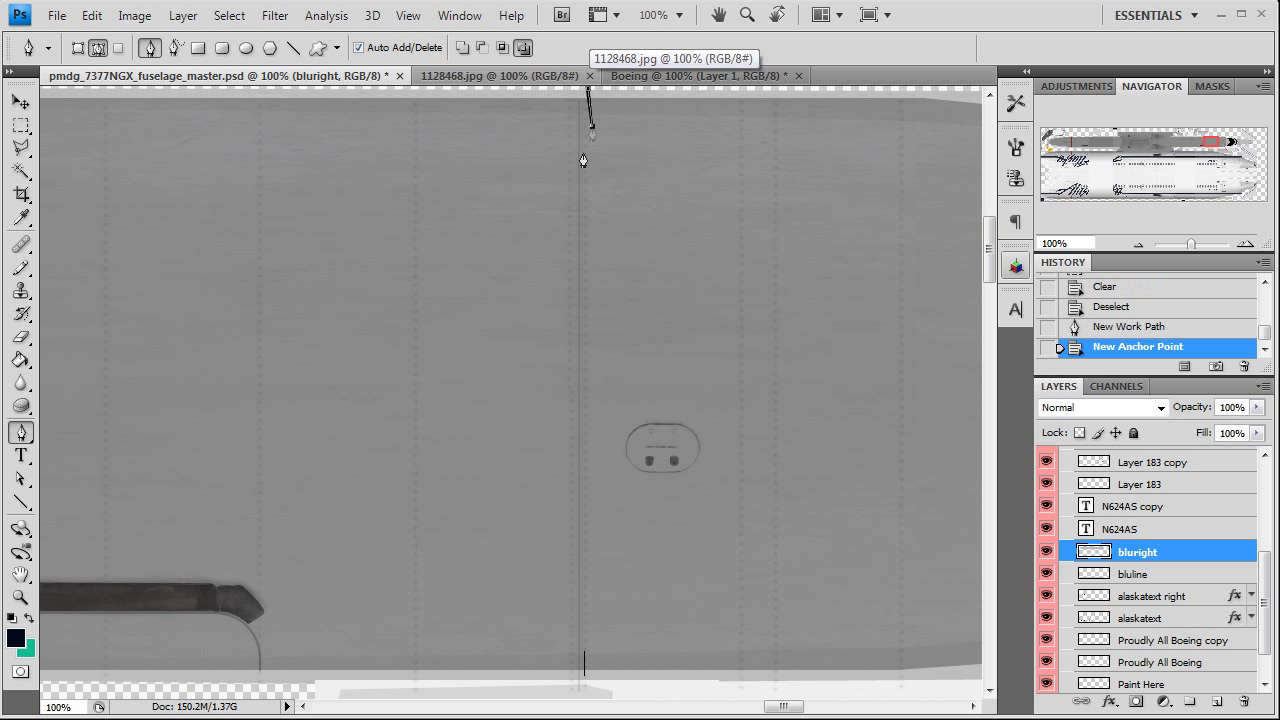
click(584, 658)
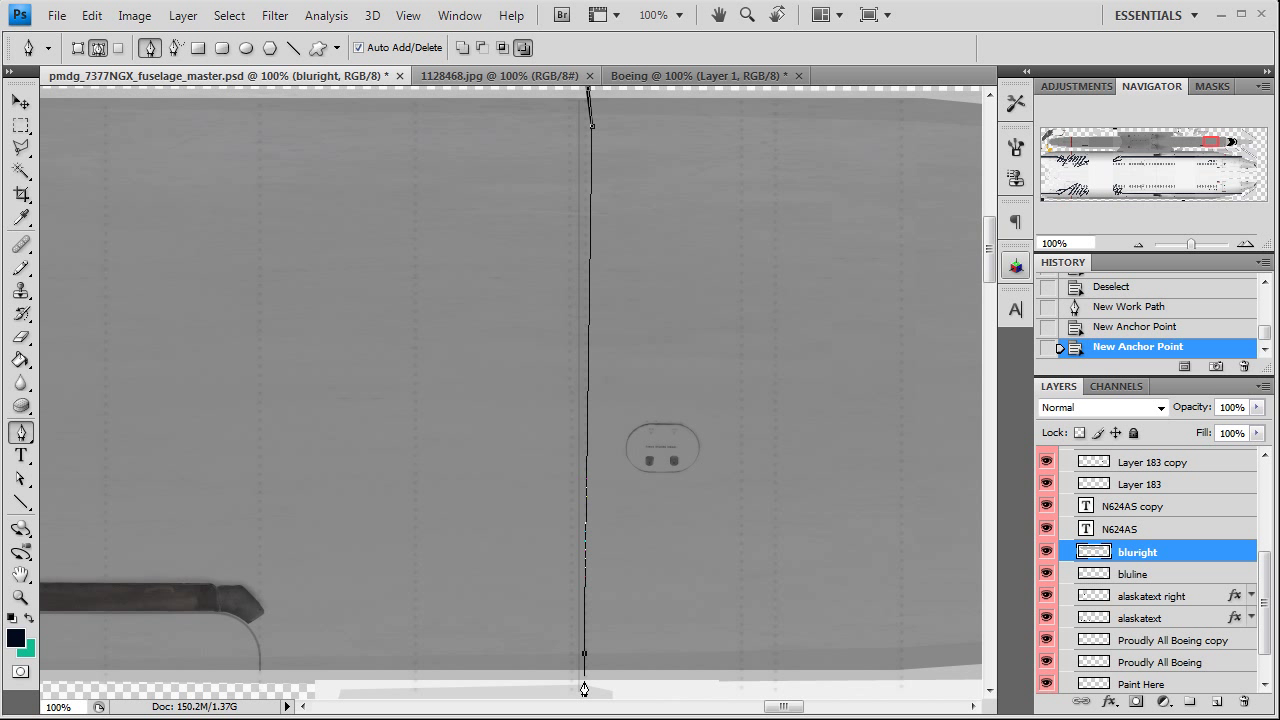
click(584, 689)
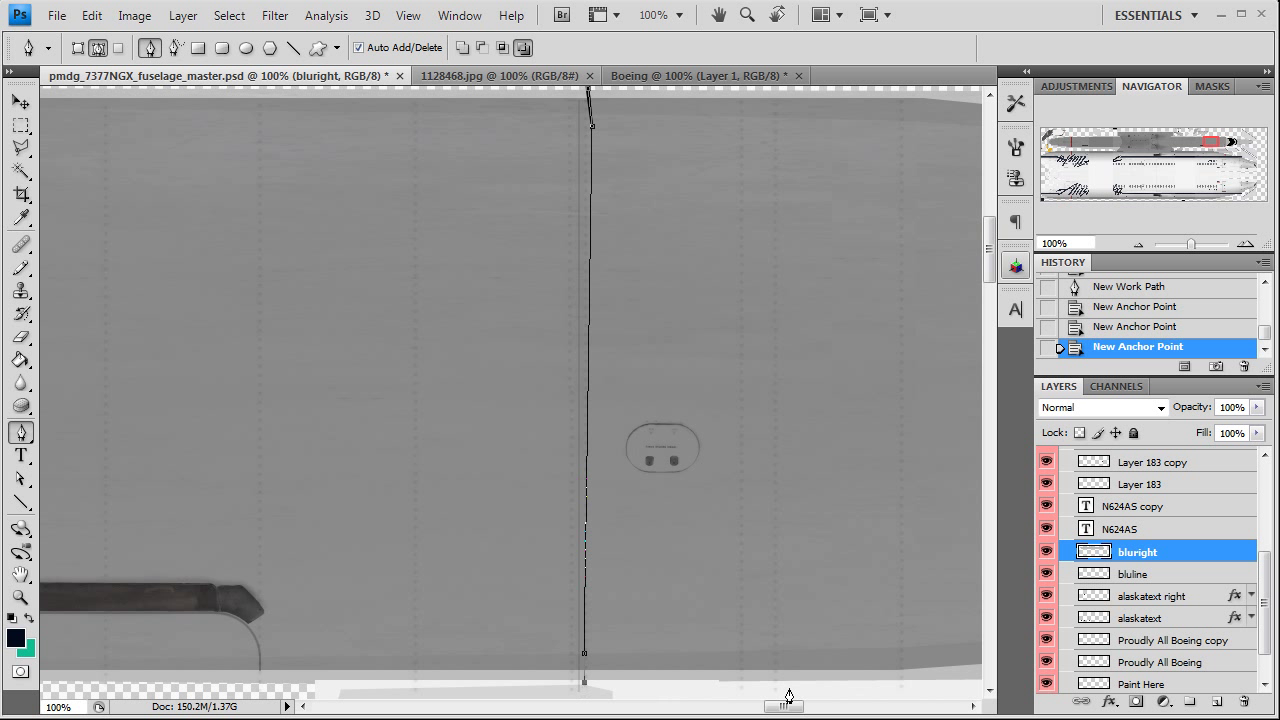
click(967, 688)
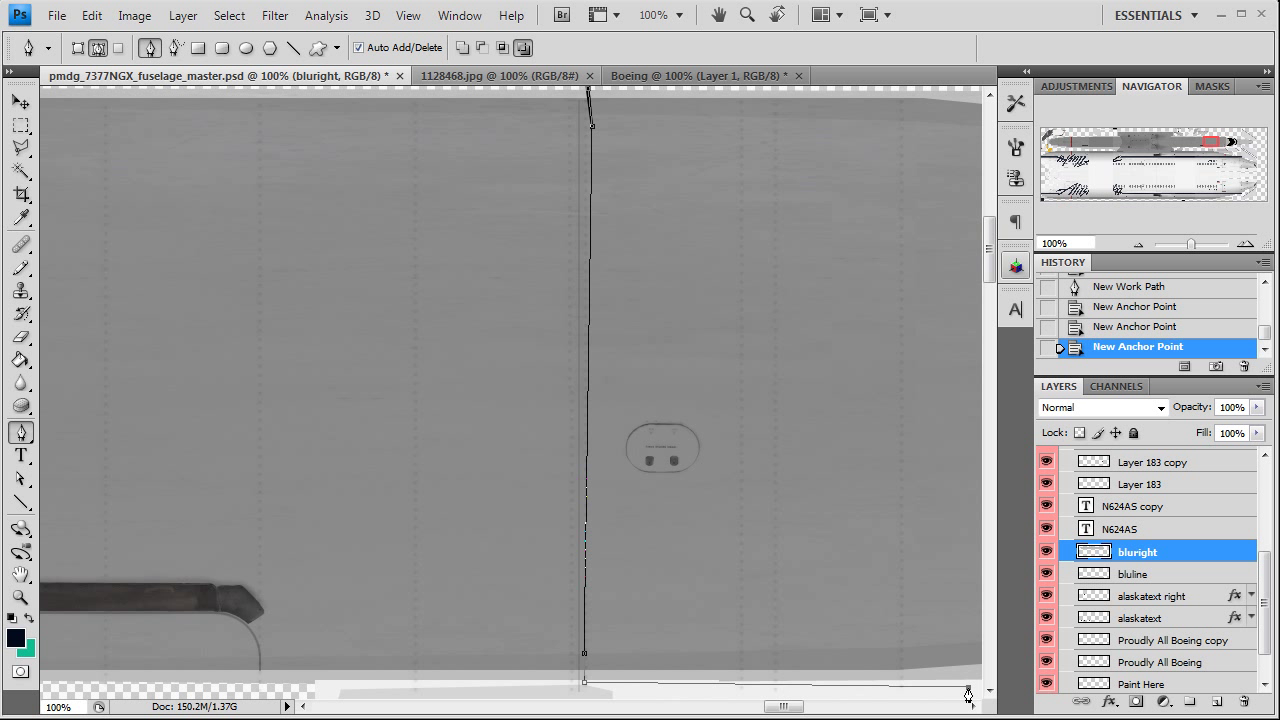
click(959, 95)
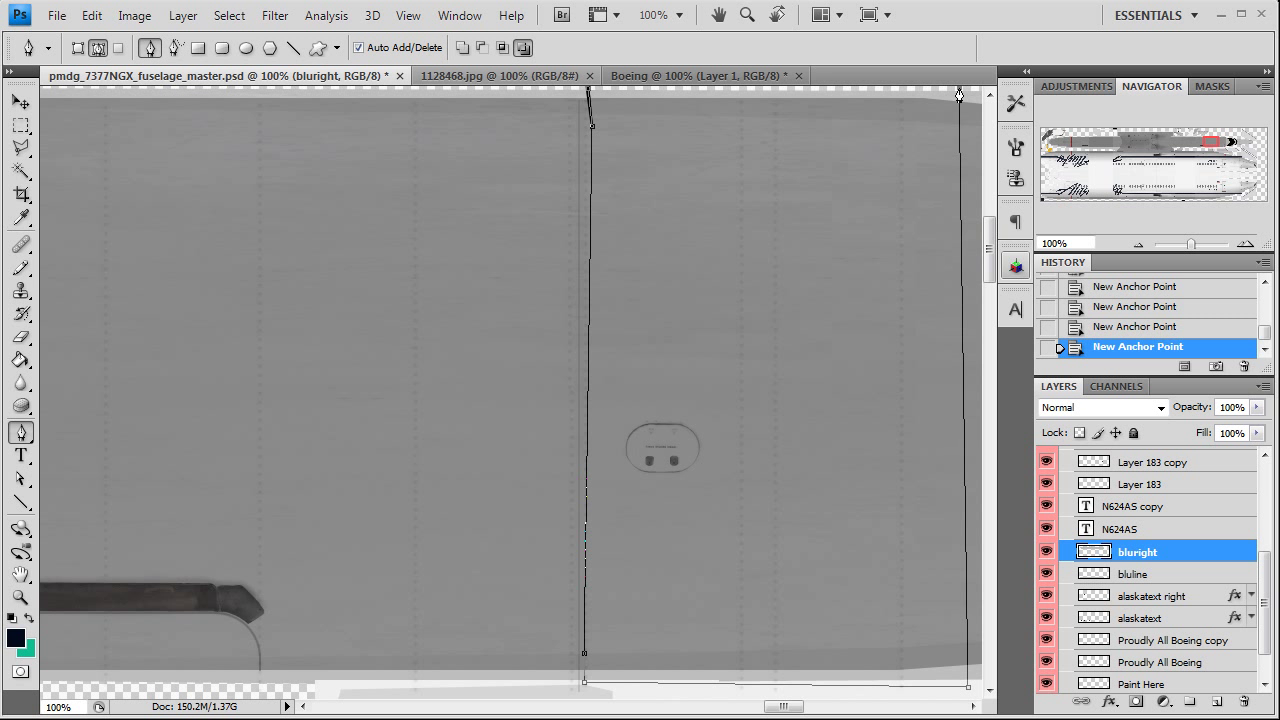
click(589, 93)
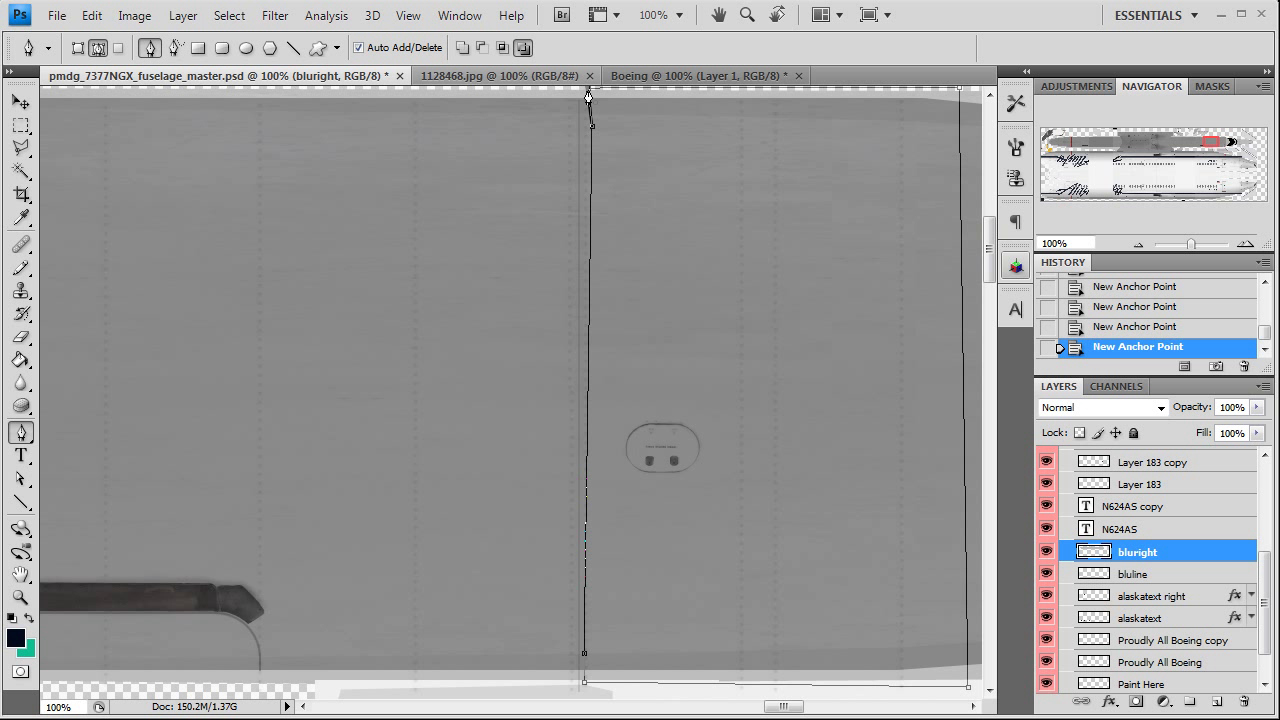
Add a midpoint on the left edge, pull it right and stretch its handles into a bow curve
click(20, 432)
click(206, 467)
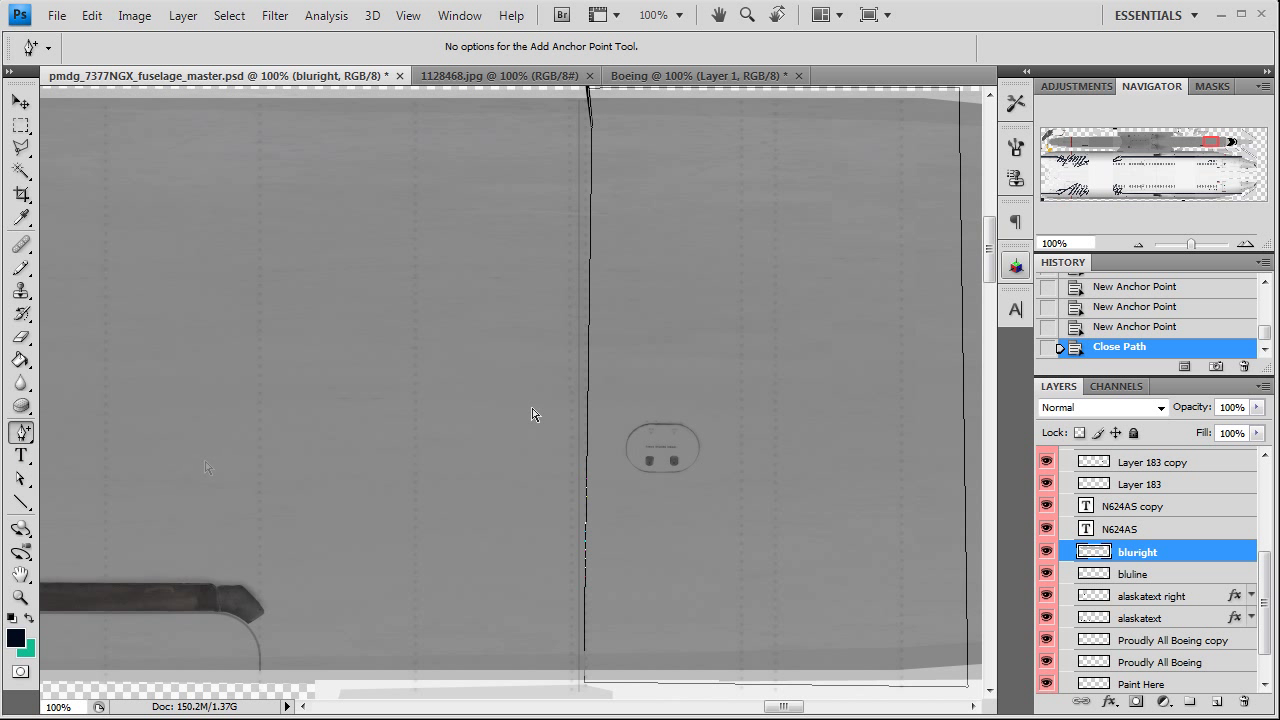
click(589, 362)
key(a)
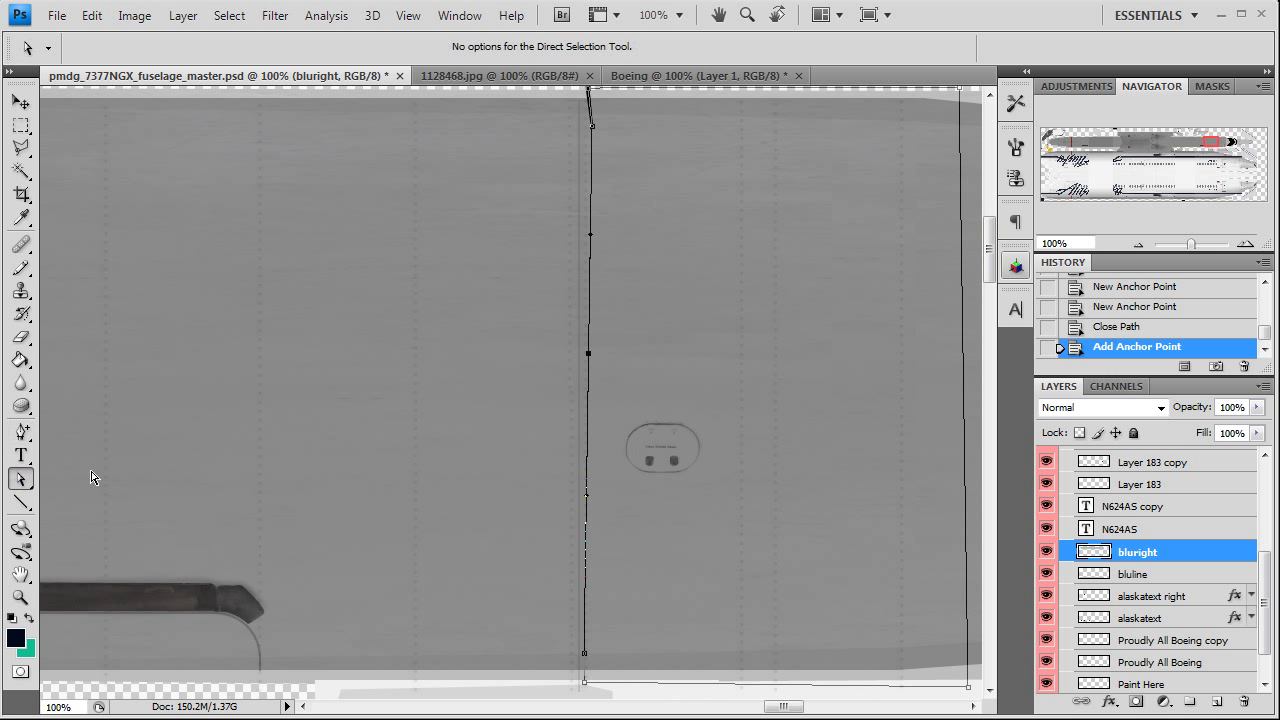
drag(590, 357, 808, 376)
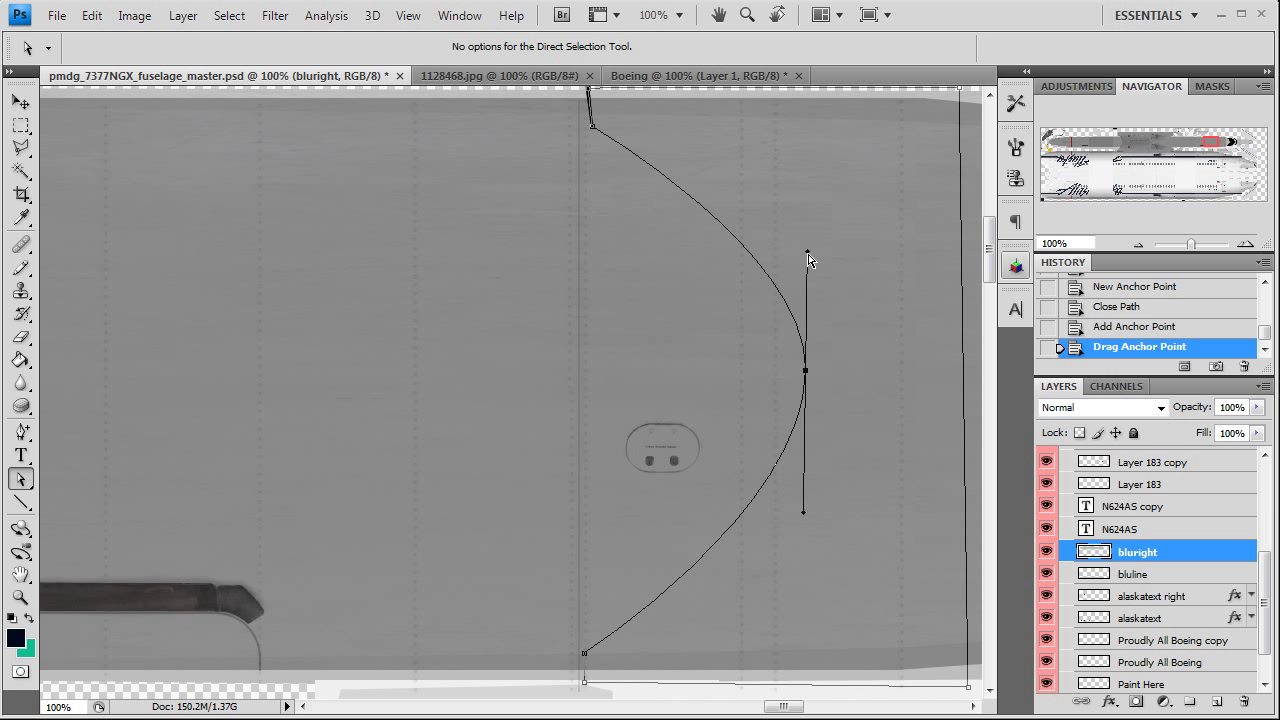
drag(808, 256, 805, 226)
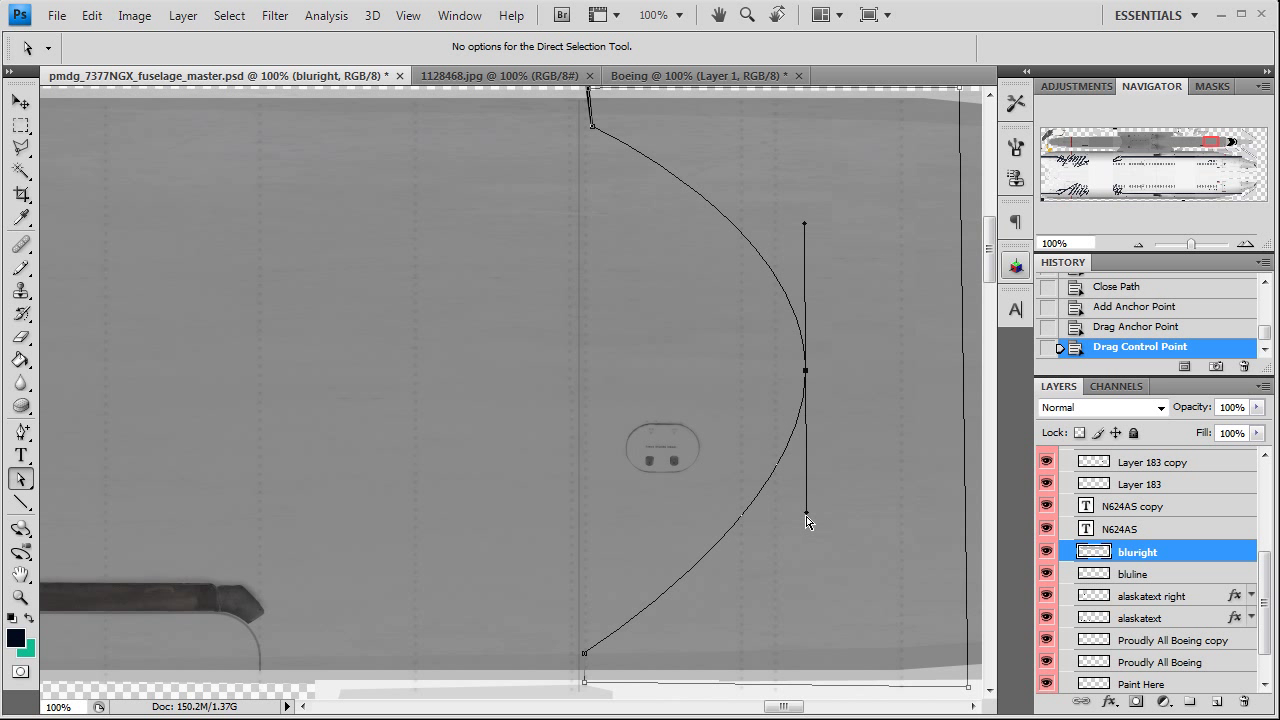
drag(806, 514, 806, 548)
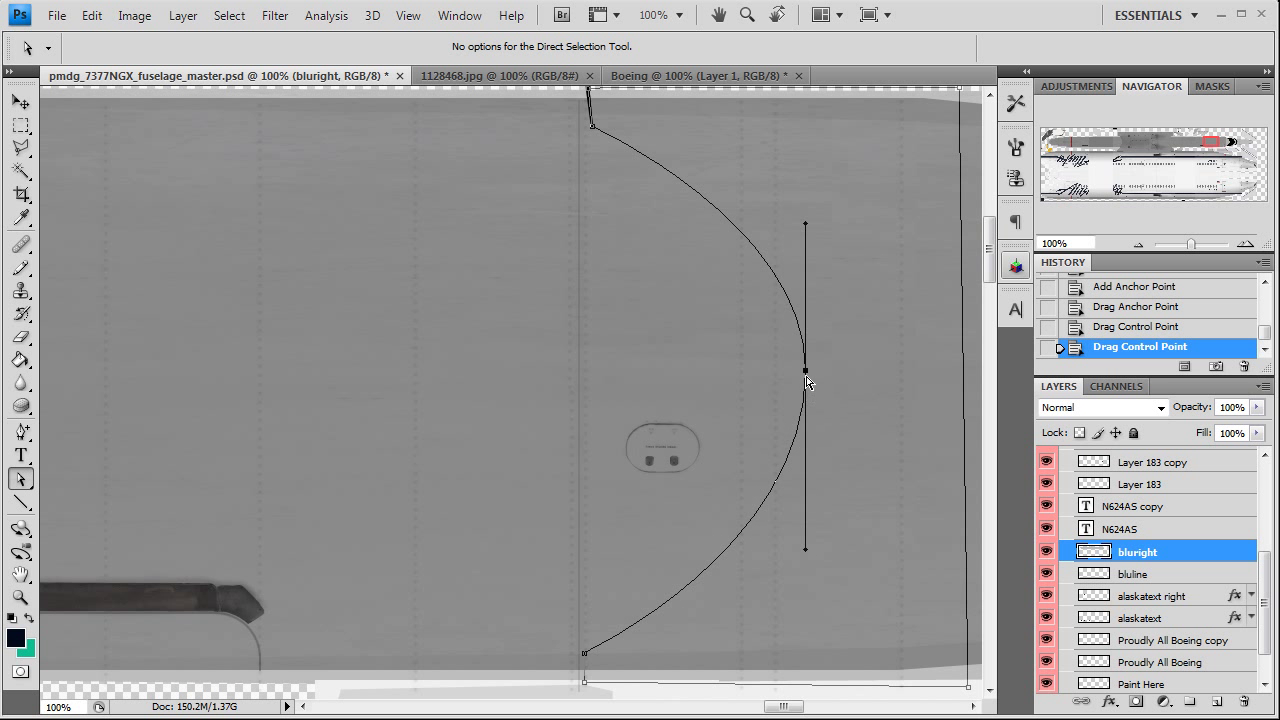
Turn the path into a selection, delete the bluright paint inside it, and deselect
right_click(808, 381)
click(845, 497)
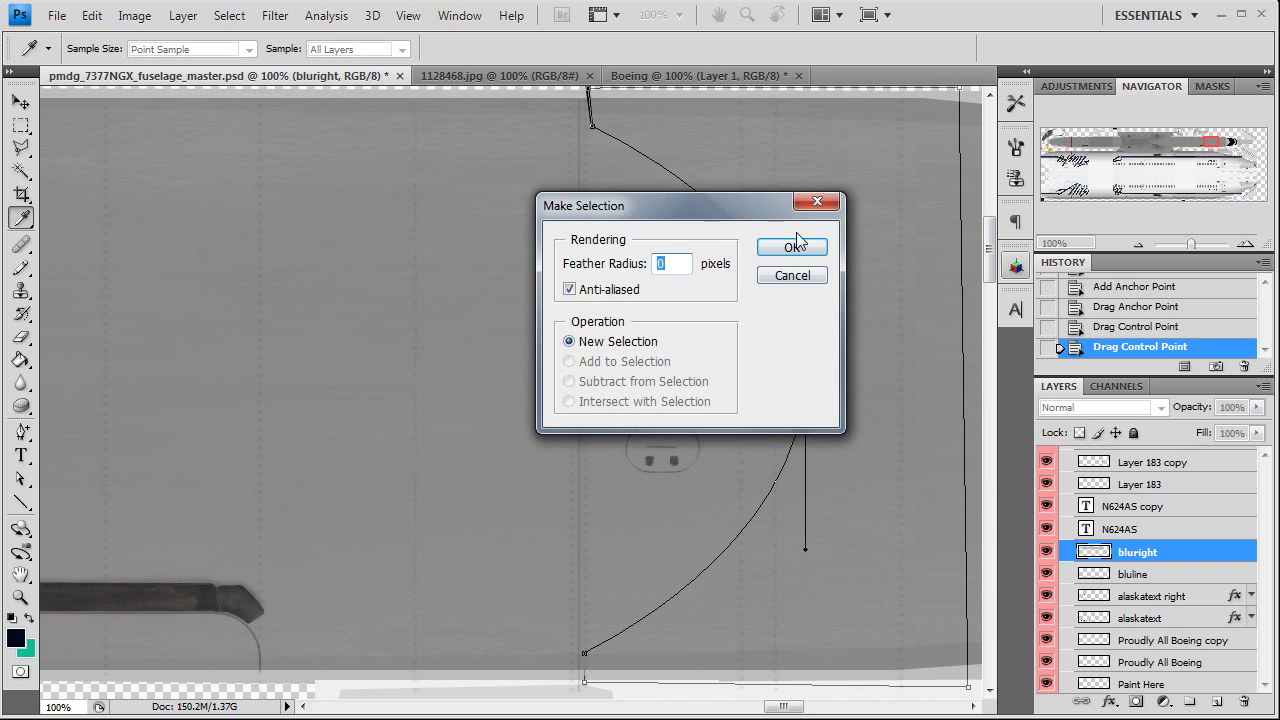
click(794, 246)
click(1046, 552)
click(1046, 552)
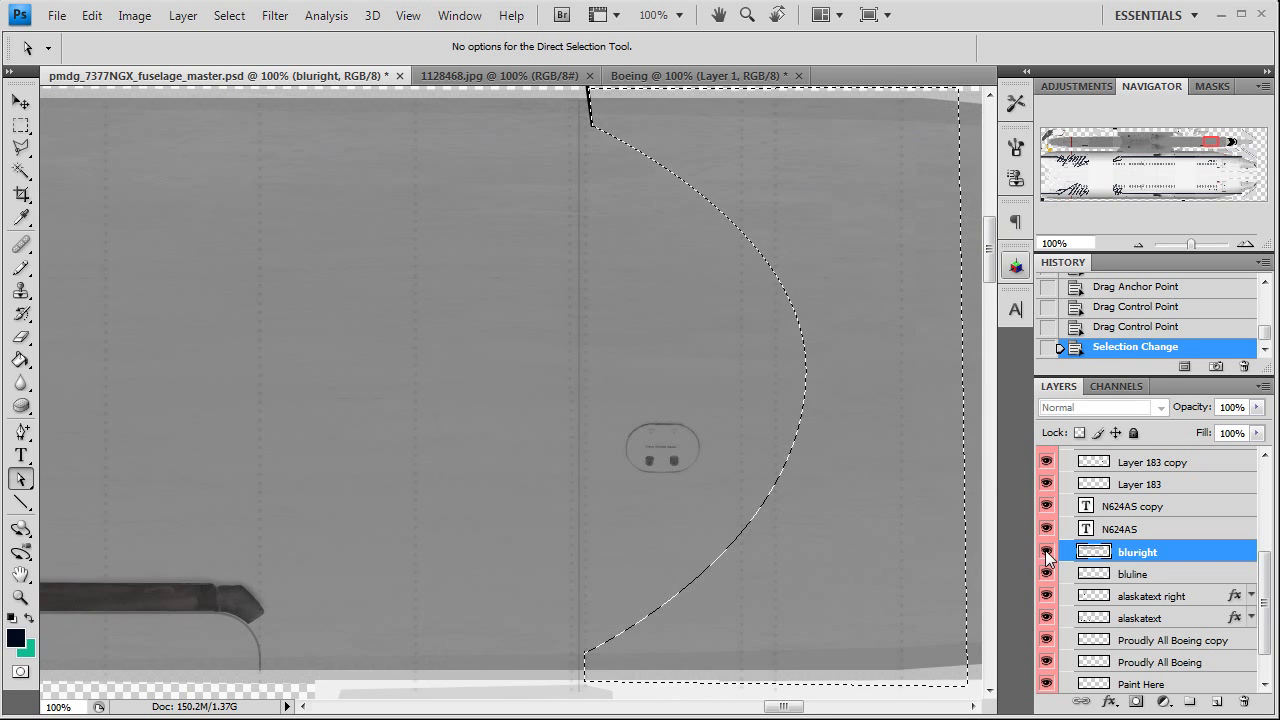
key(Delete)
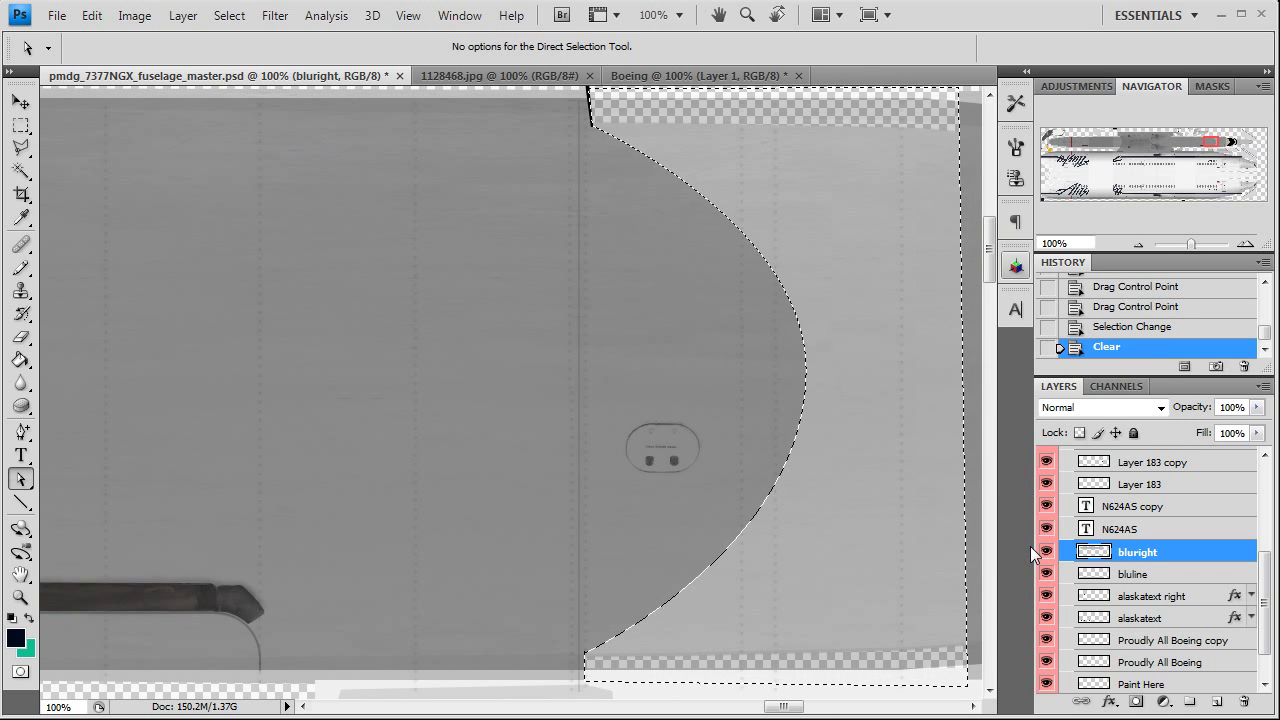
key(ctrl+d)
Zoom out to 25% and delete the leftover bluright paint beside the black chevrons with a rectangular selection
click(1140, 244)
click(1140, 244)
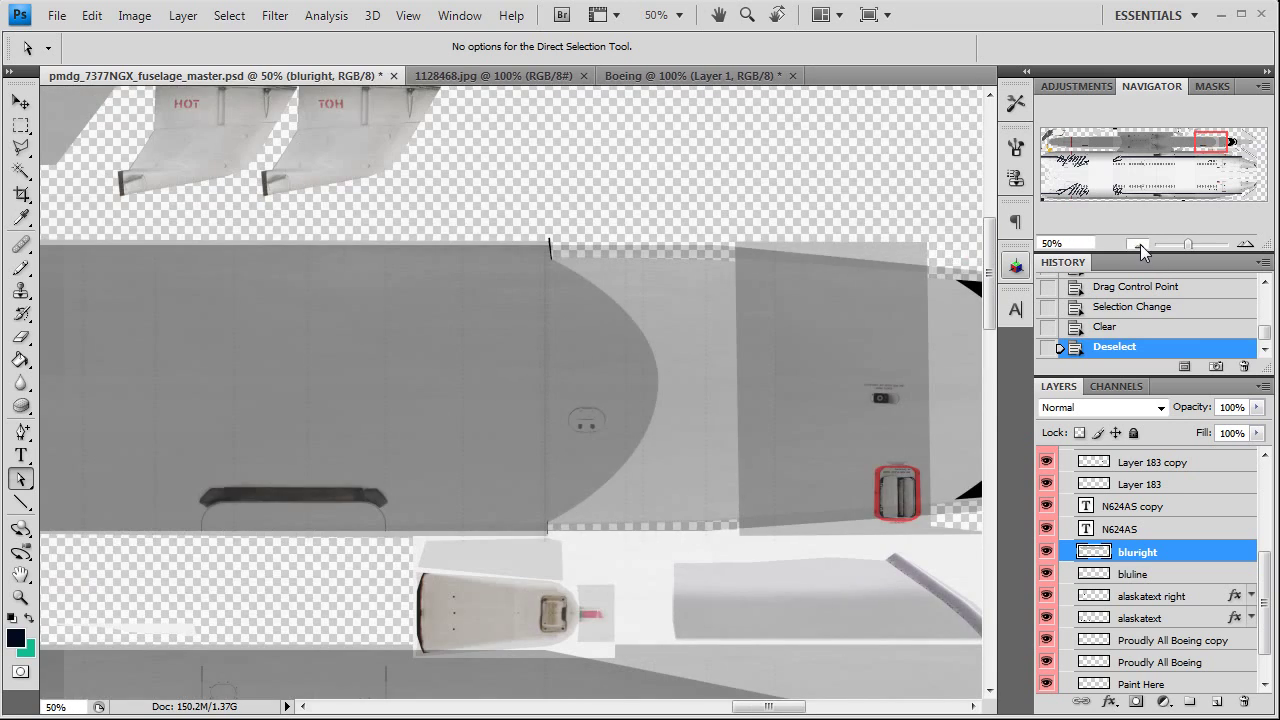
click(1140, 244)
click(21, 126)
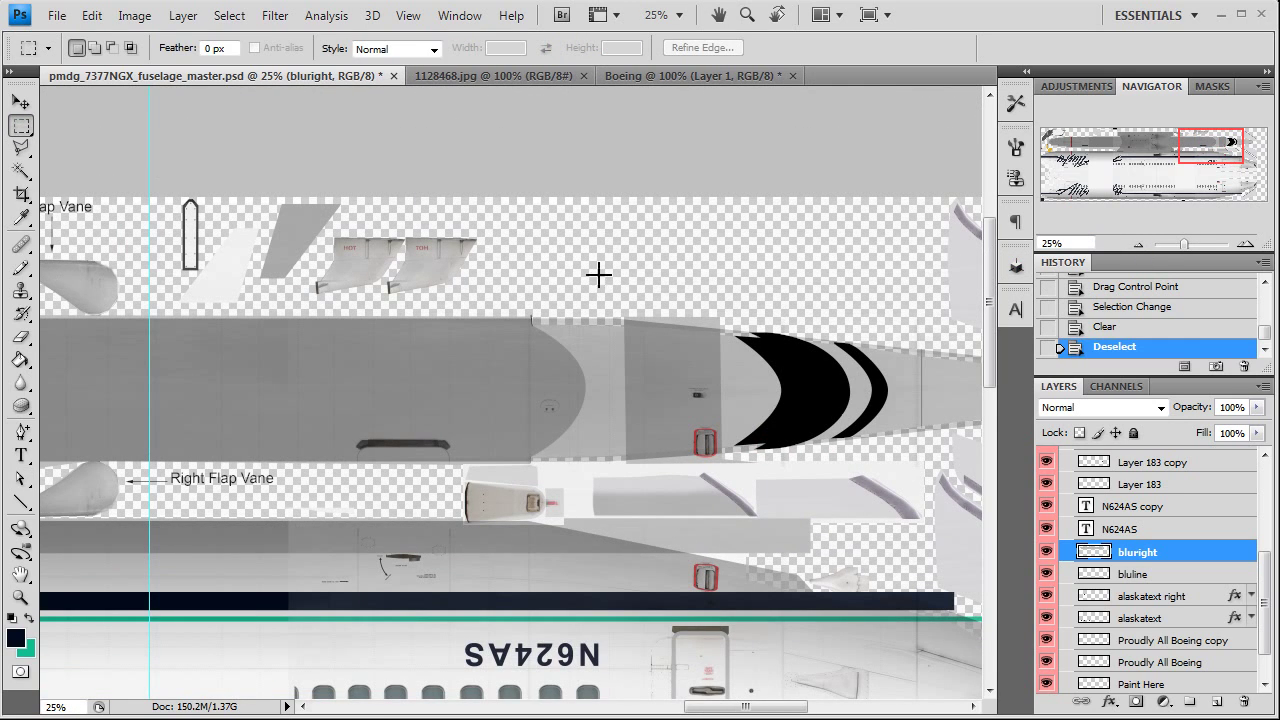
drag(596, 287, 777, 492)
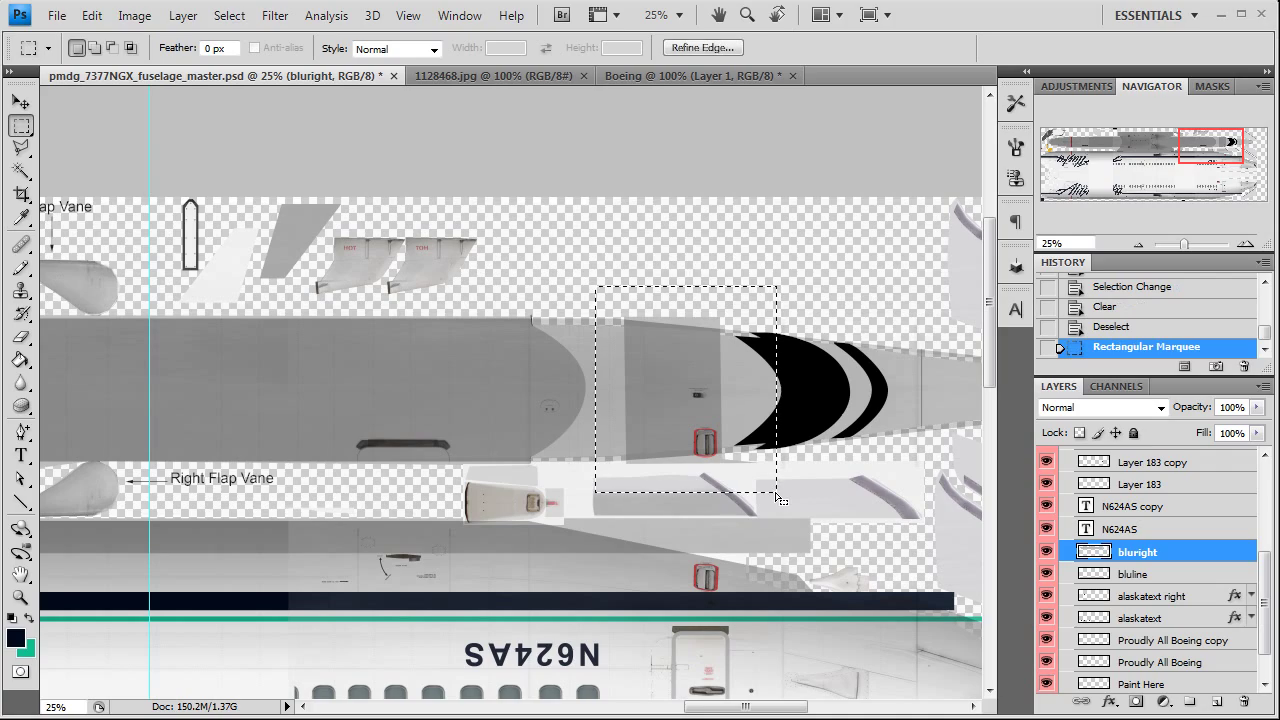
key(Delete)
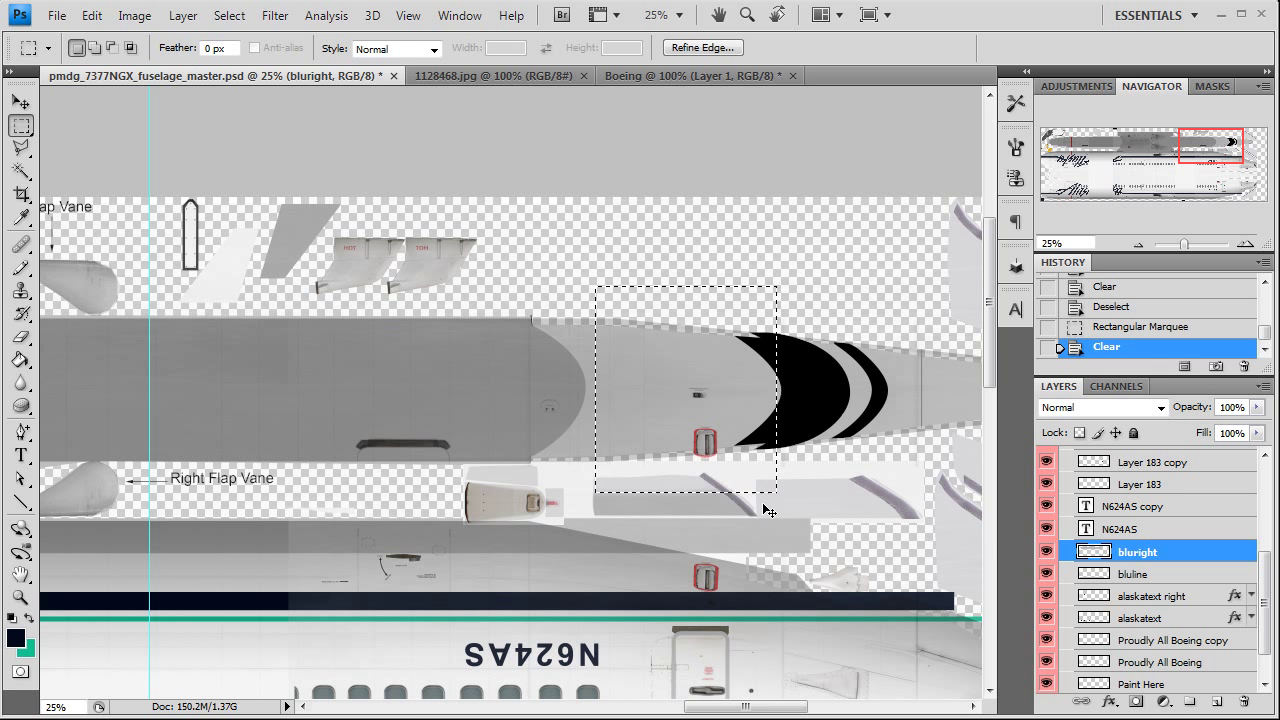
key(ctrl+d)
Zoom to 50% on the tail section and reselect the bluright layer
click(20, 103)
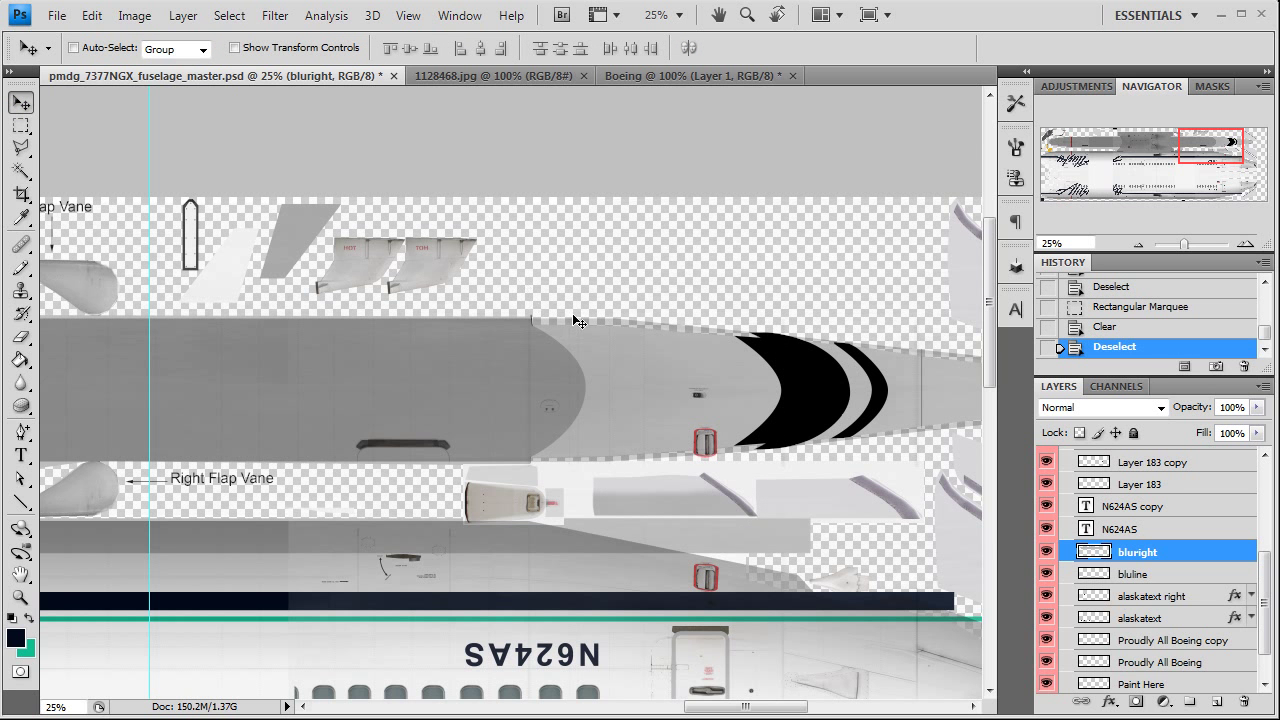
mouse_move(1210, 148)
mouse_down()
mouse_move(1070, 156)
mouse_move(1219, 150)
mouse_up()
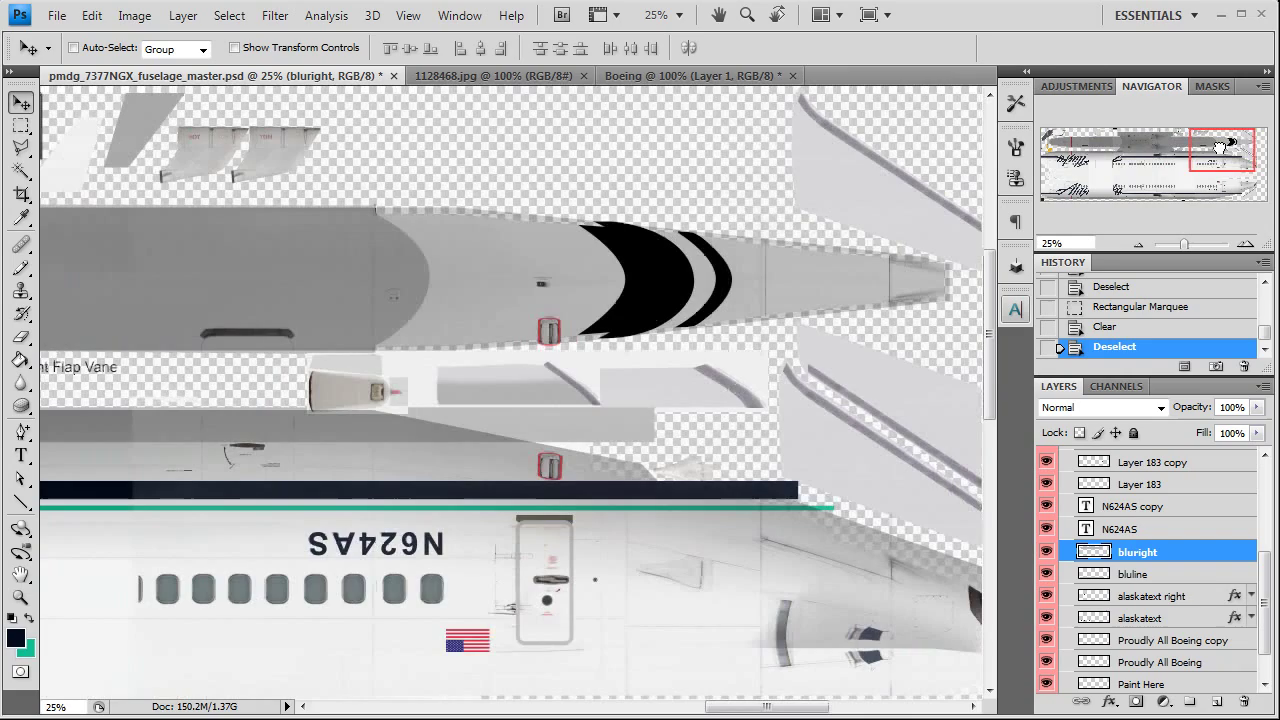
click(1246, 246)
click(1246, 246)
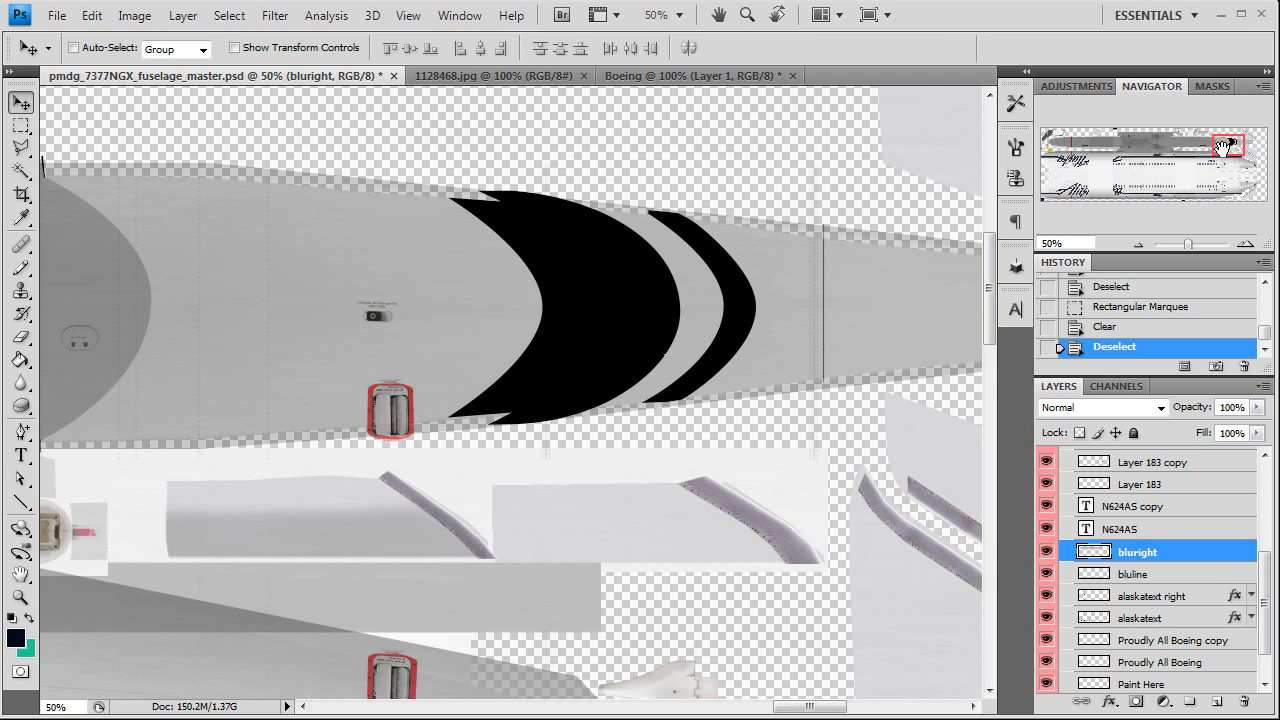
drag(1225, 146, 1228, 146)
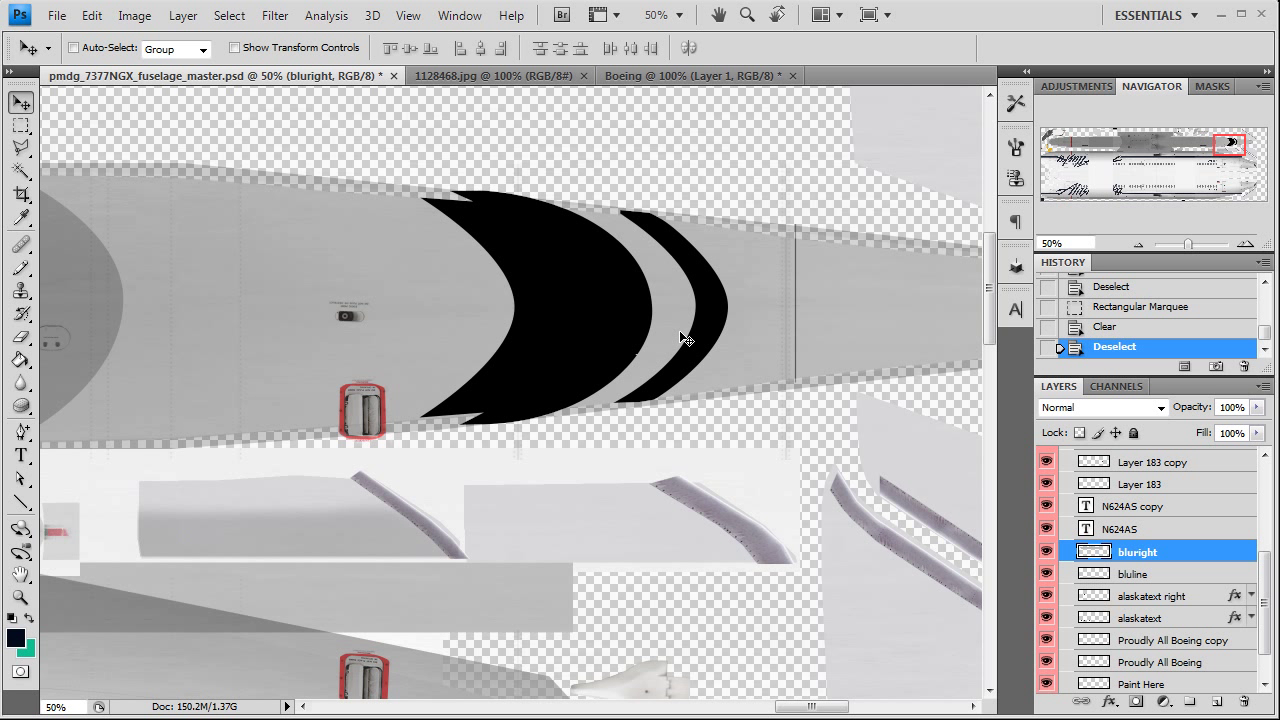
click(1145, 576)
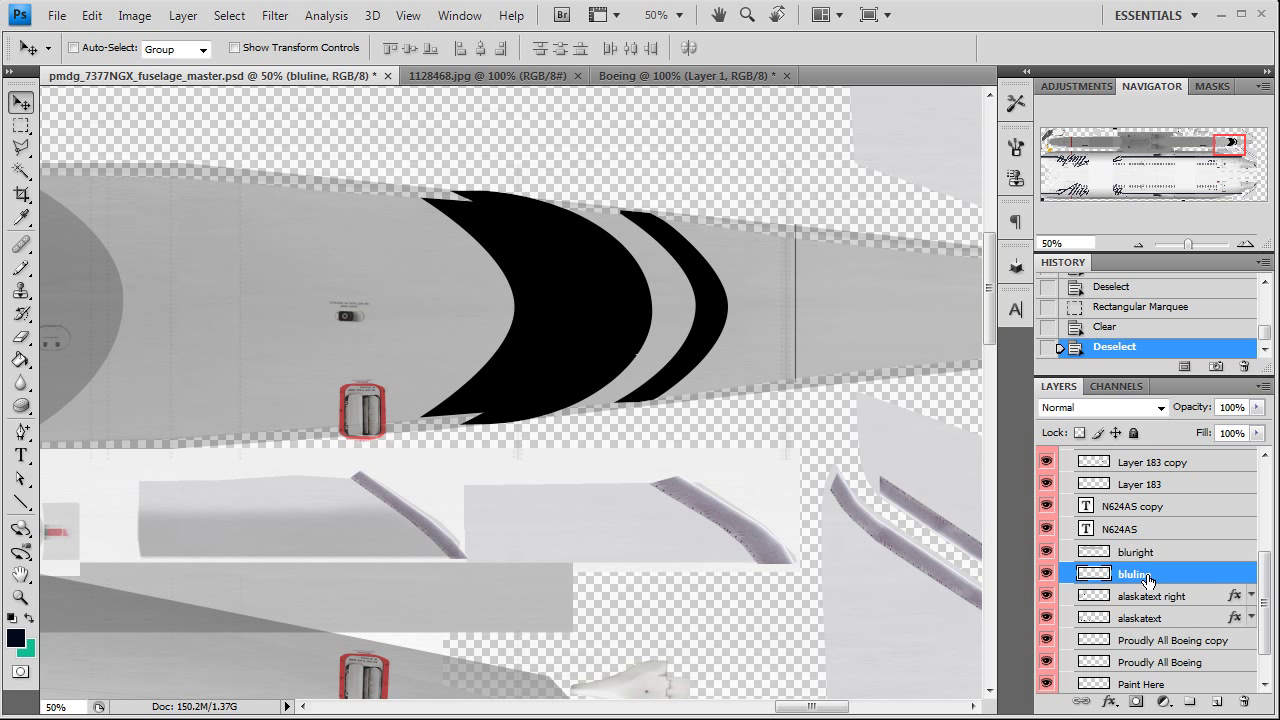
click(1153, 555)
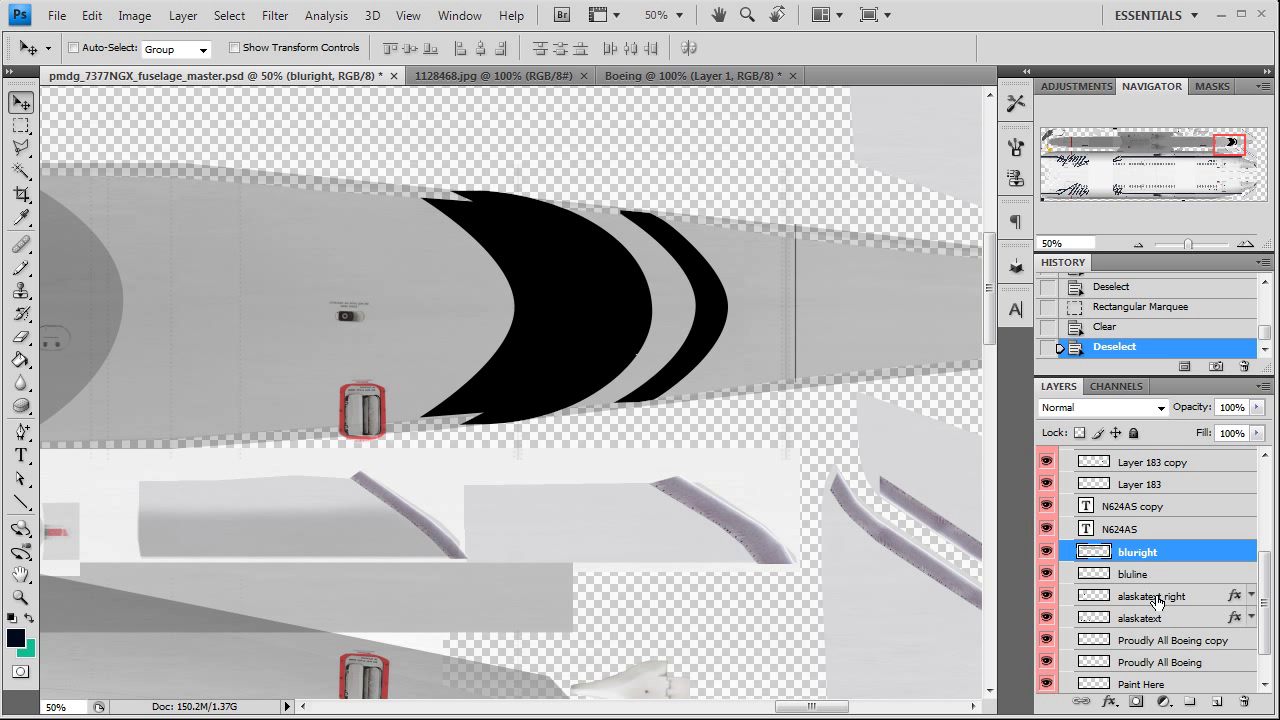
Add a new empty layer and draw a rough closed path around the large nose crescent
click(1217, 701)
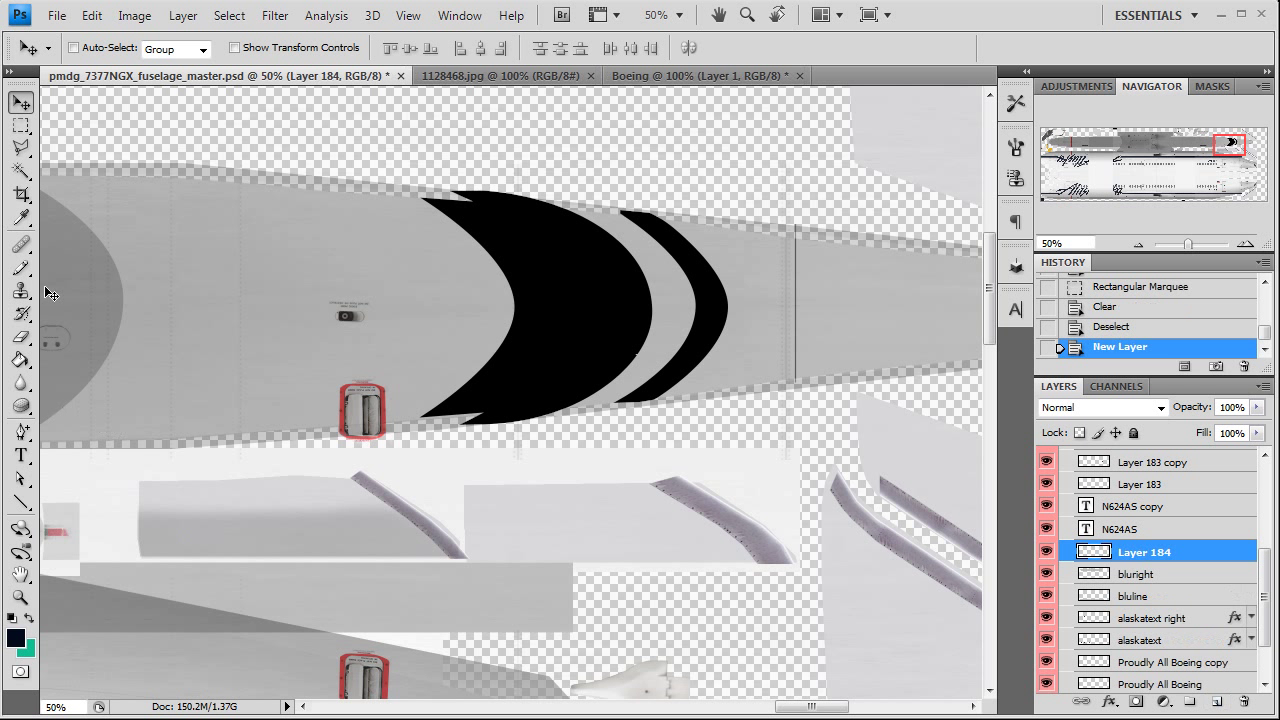
drag(21, 431, 90, 430)
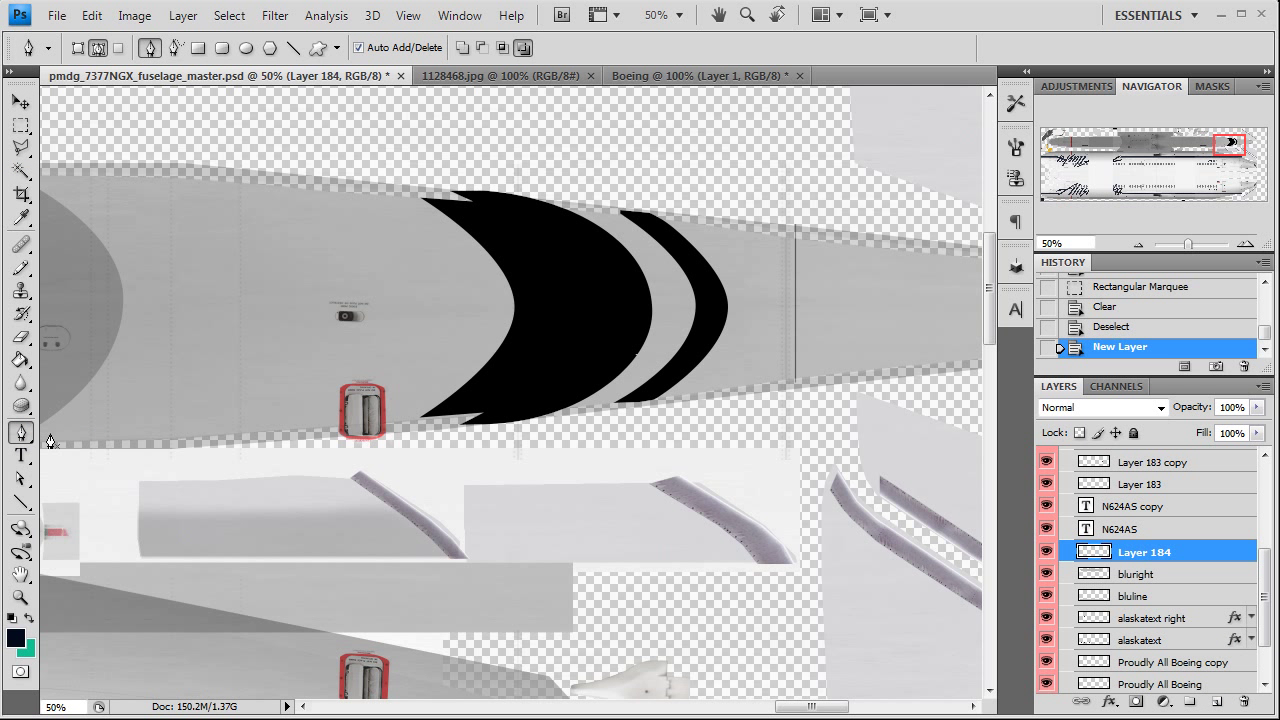
click(419, 198)
click(471, 204)
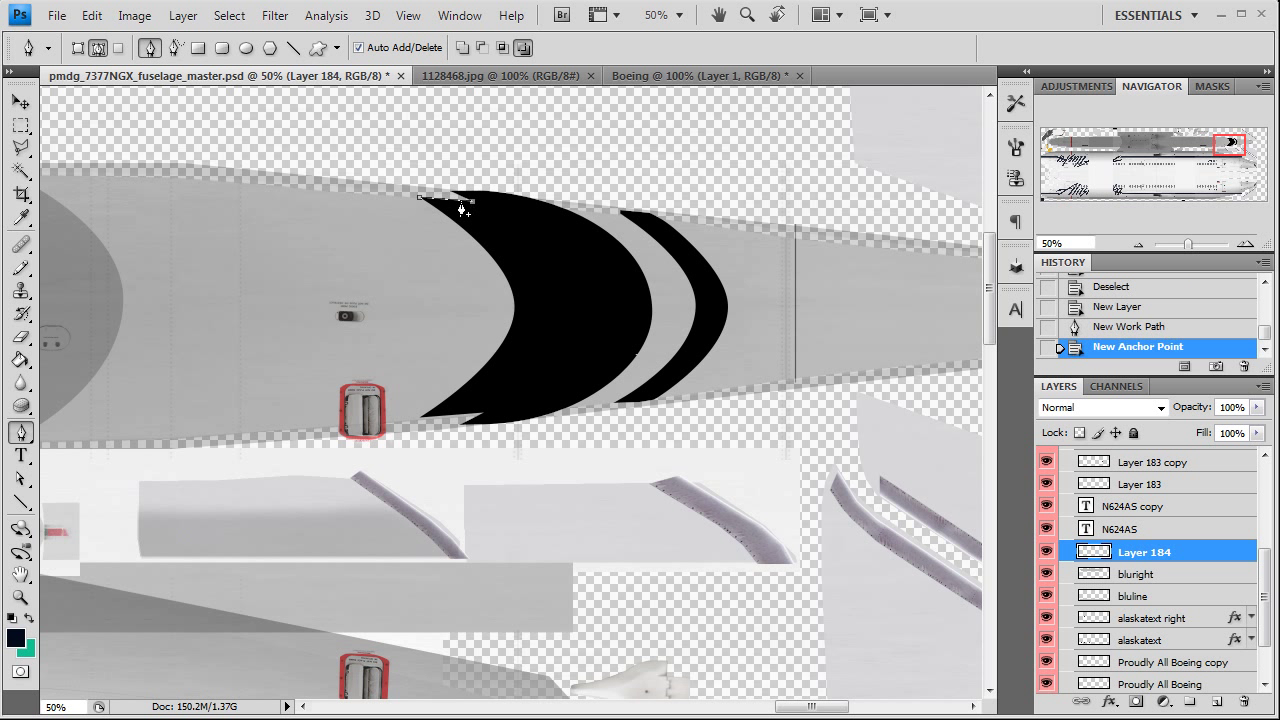
click(477, 198)
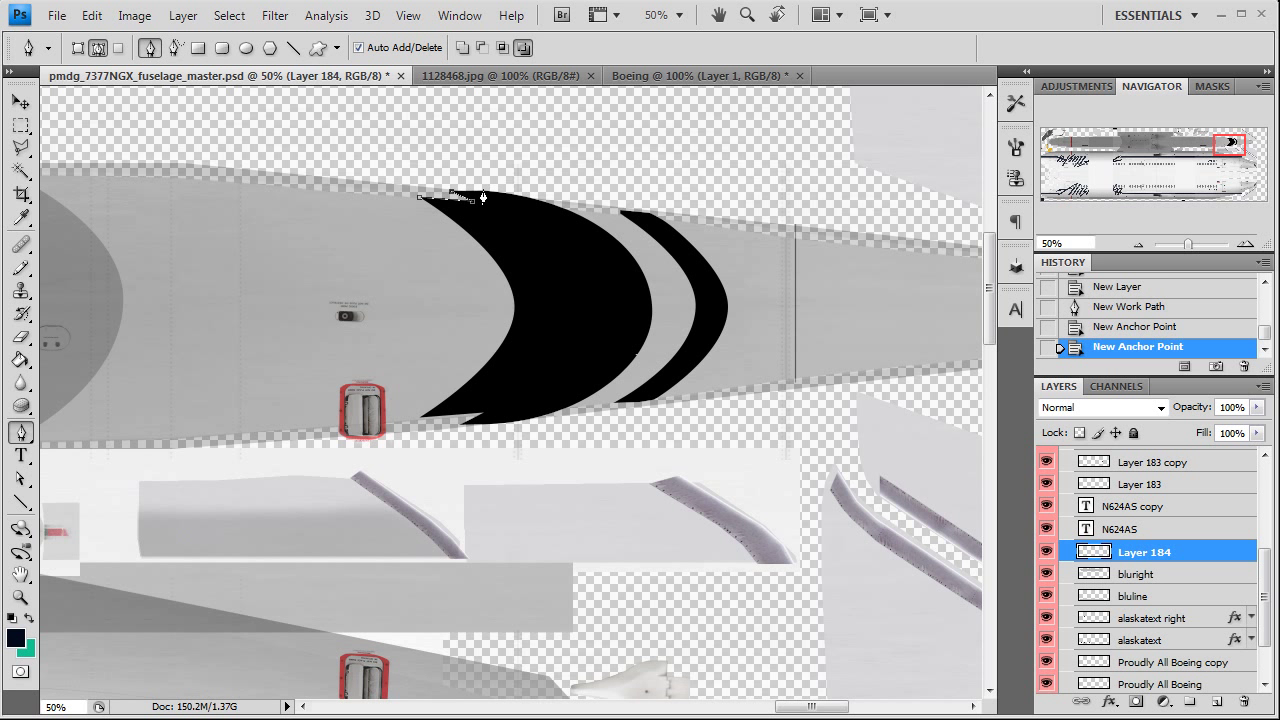
click(483, 198)
click(499, 425)
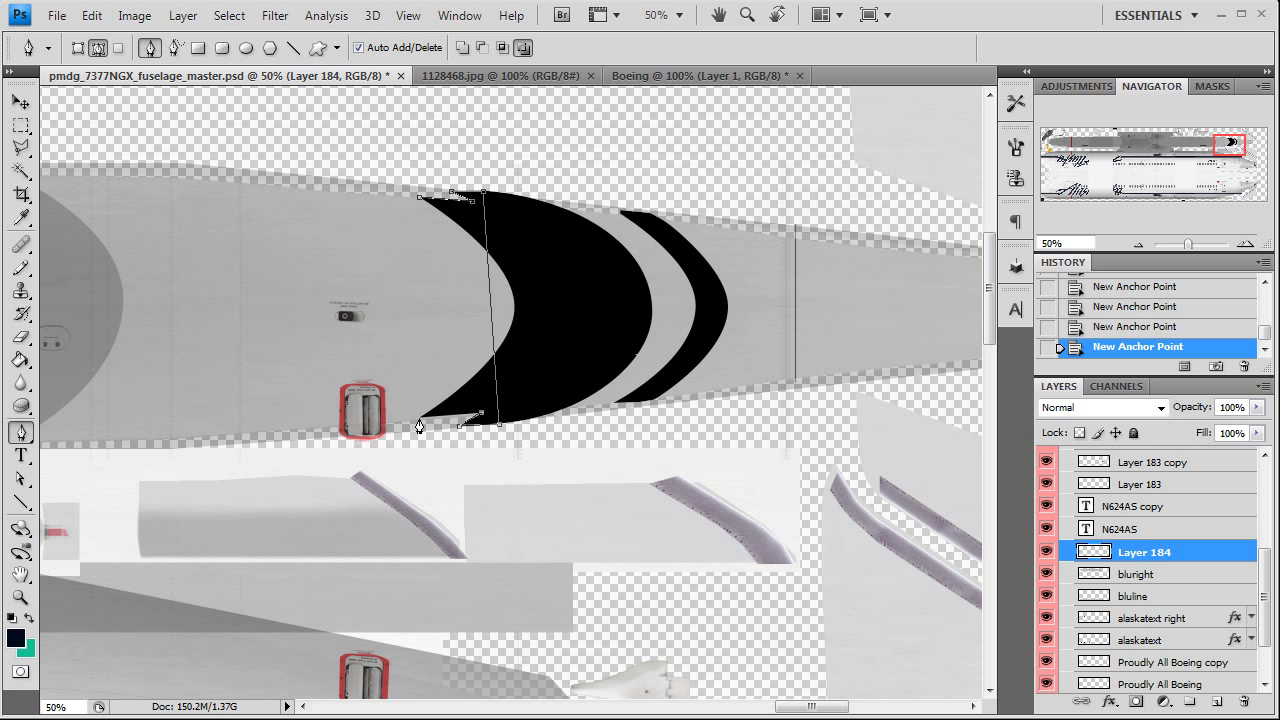
click(420, 202)
Add left and right anchors and drag them to curve the path along the crescent's outer and inner edges
drag(22, 431, 100, 474)
click(490, 320)
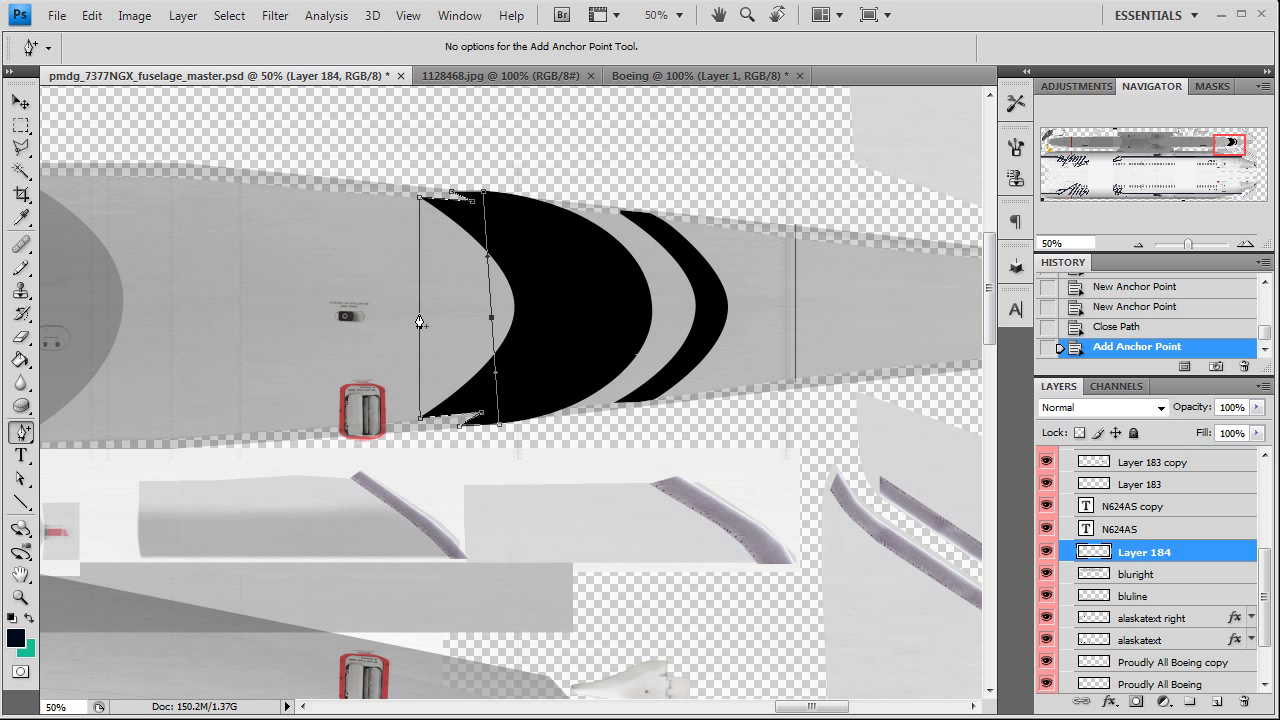
click(420, 322)
click(22, 478)
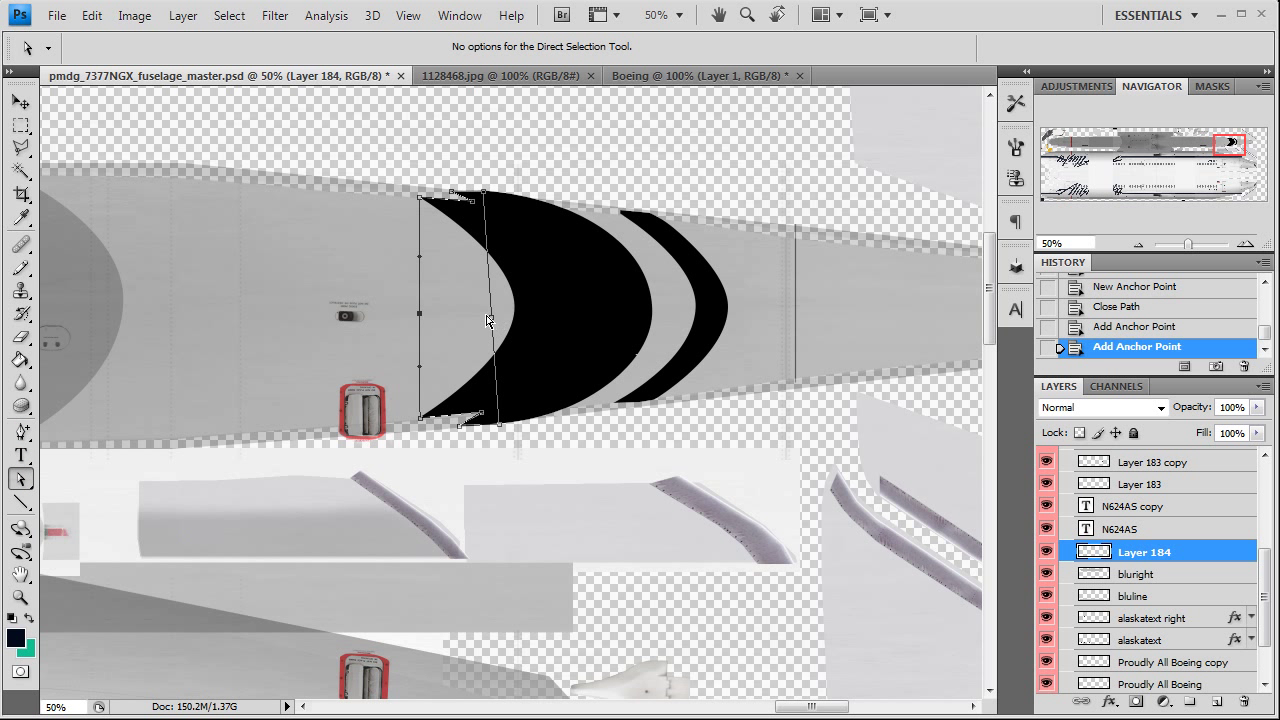
drag(492, 318, 654, 306)
drag(649, 245, 639, 198)
mouse_move(663, 360)
mouse_down()
mouse_move(667, 398)
mouse_move(662, 371)
mouse_up()
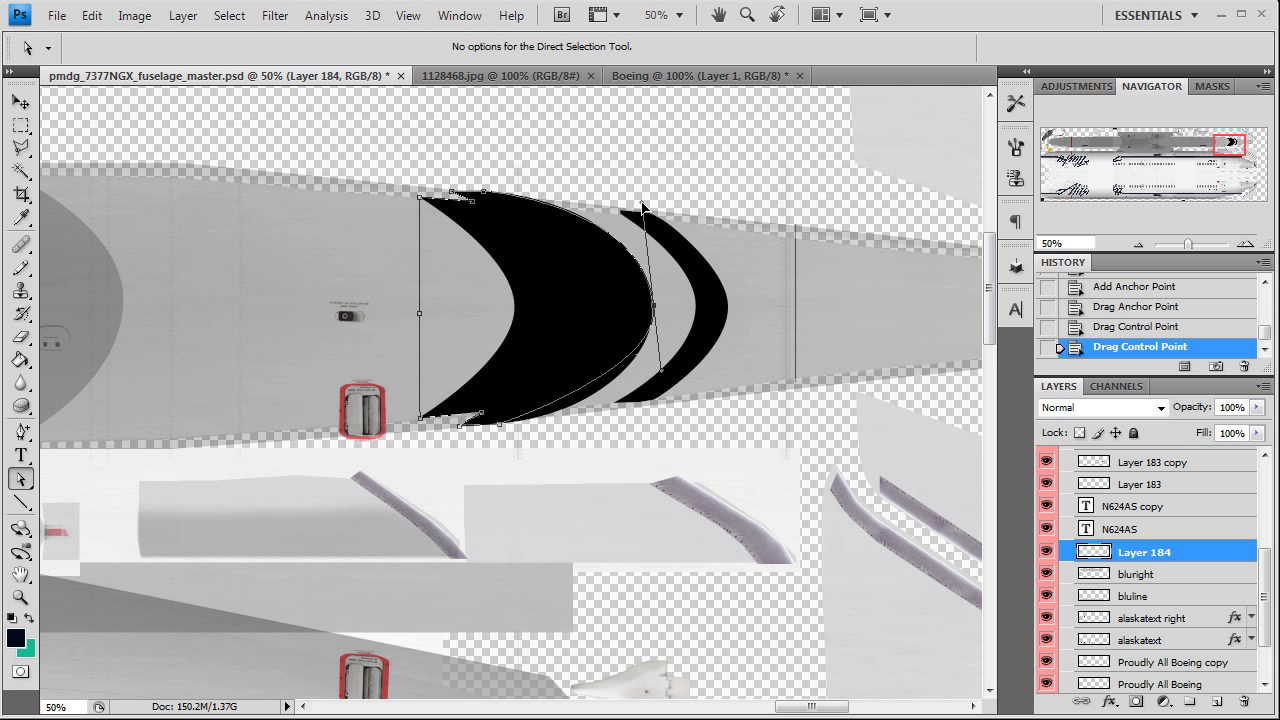
click(641, 199)
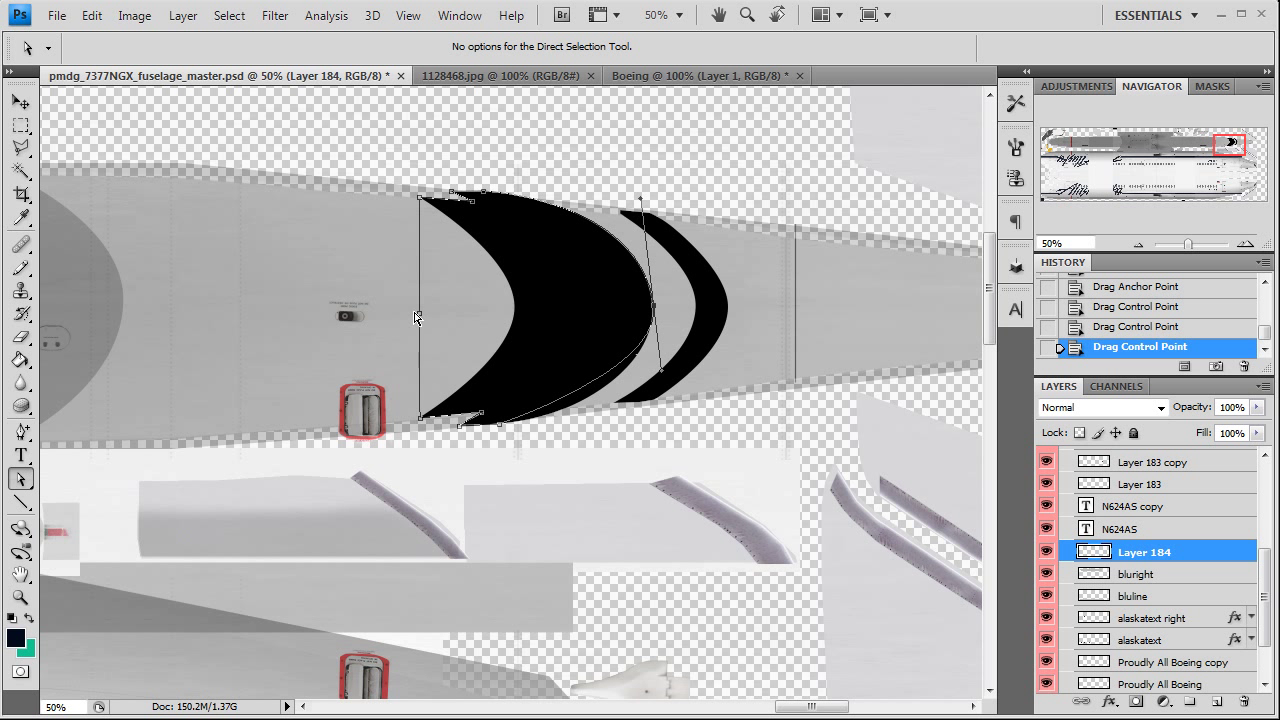
drag(417, 317, 516, 313)
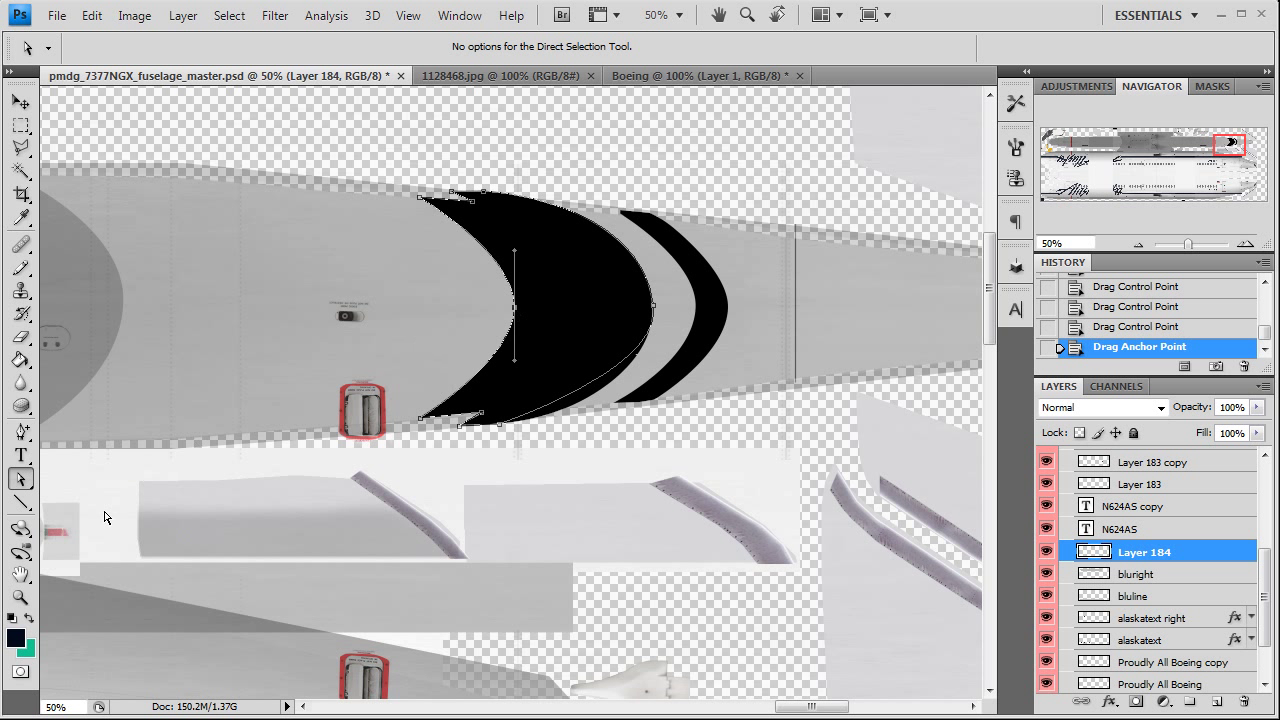
Add a point on the lower curve and refine it to match the crescent's bottom
click(20, 431)
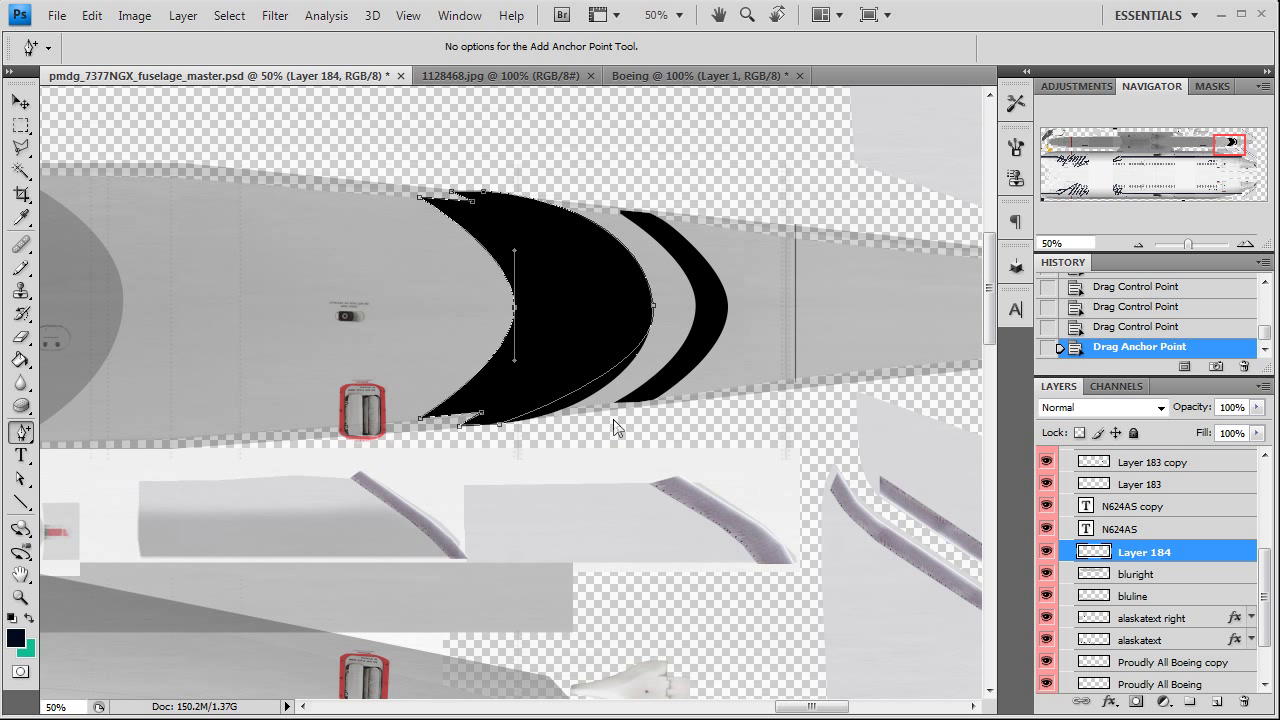
click(565, 403)
key(ctrl)
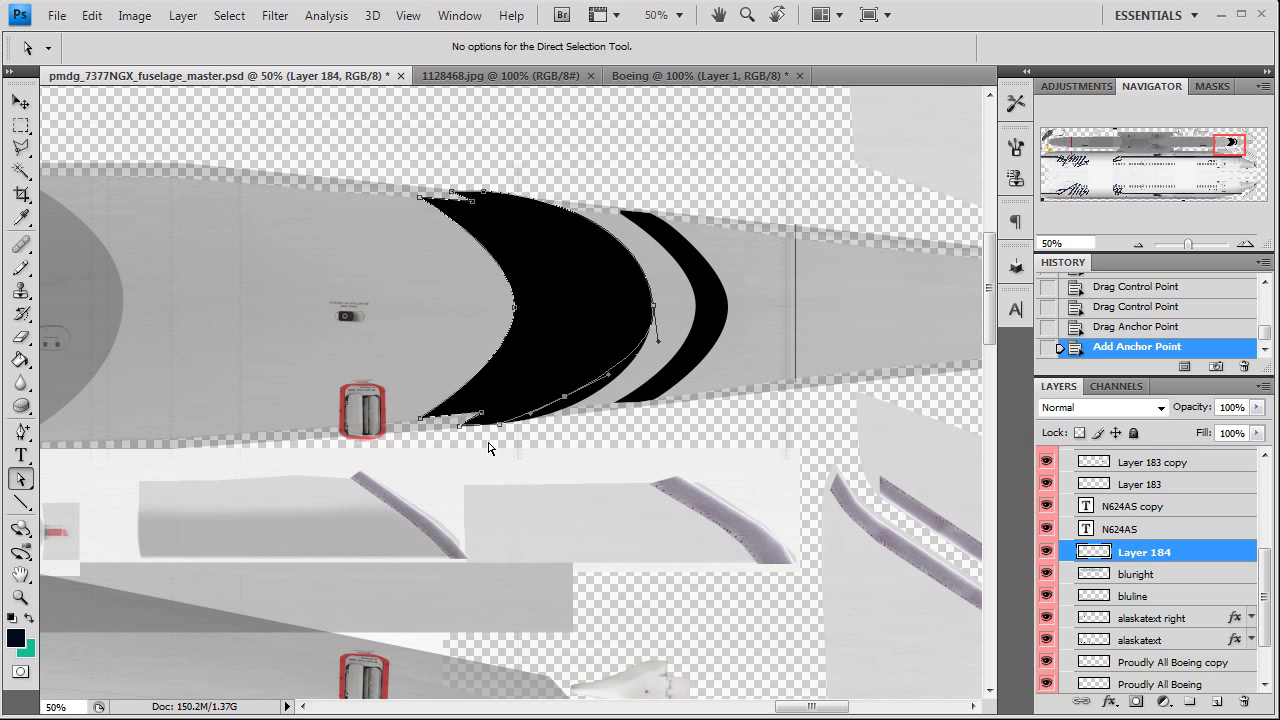
drag(562, 404, 580, 408)
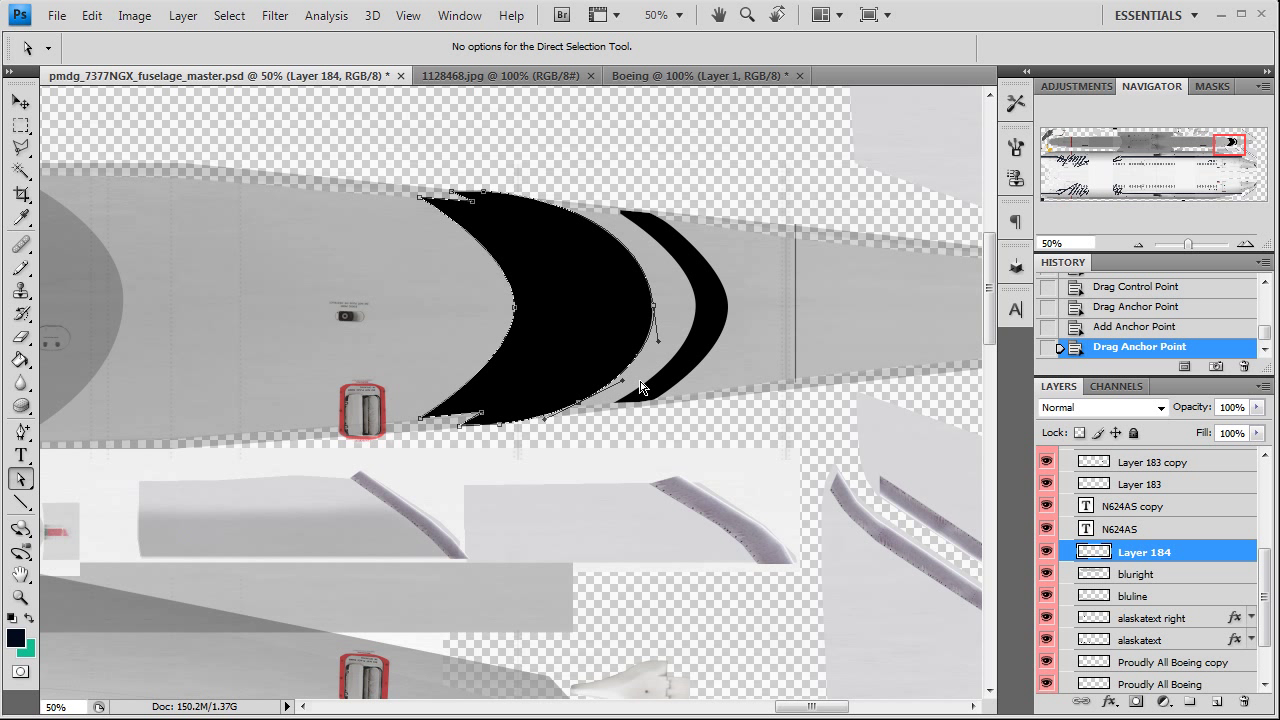
drag(659, 348, 658, 340)
click(645, 420)
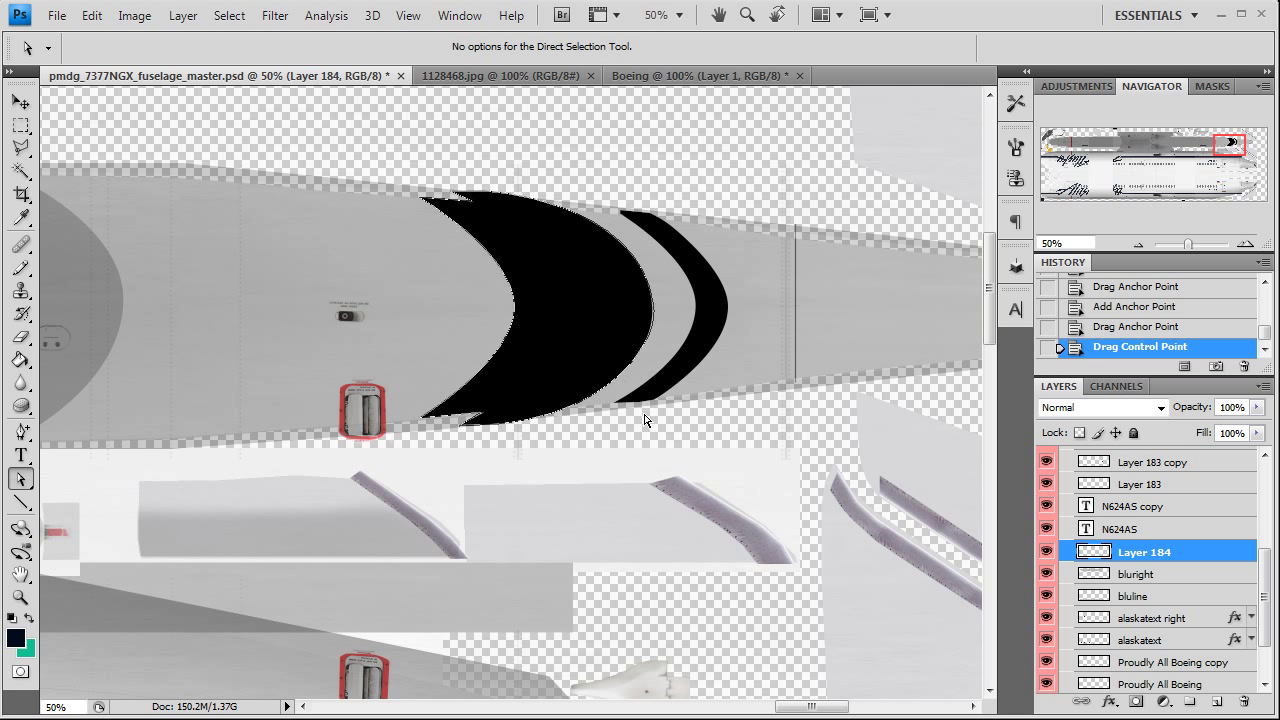
Convert the crescent path into a selection
right_click(637, 360)
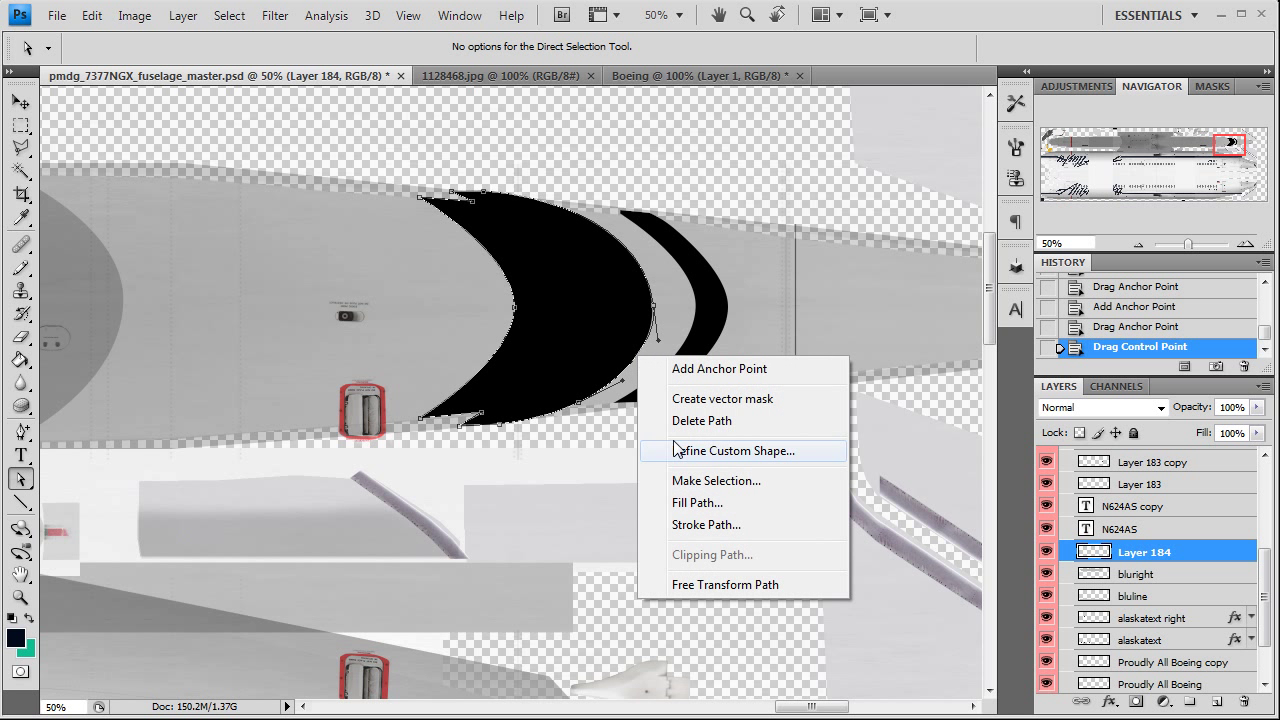
click(700, 484)
click(790, 249)
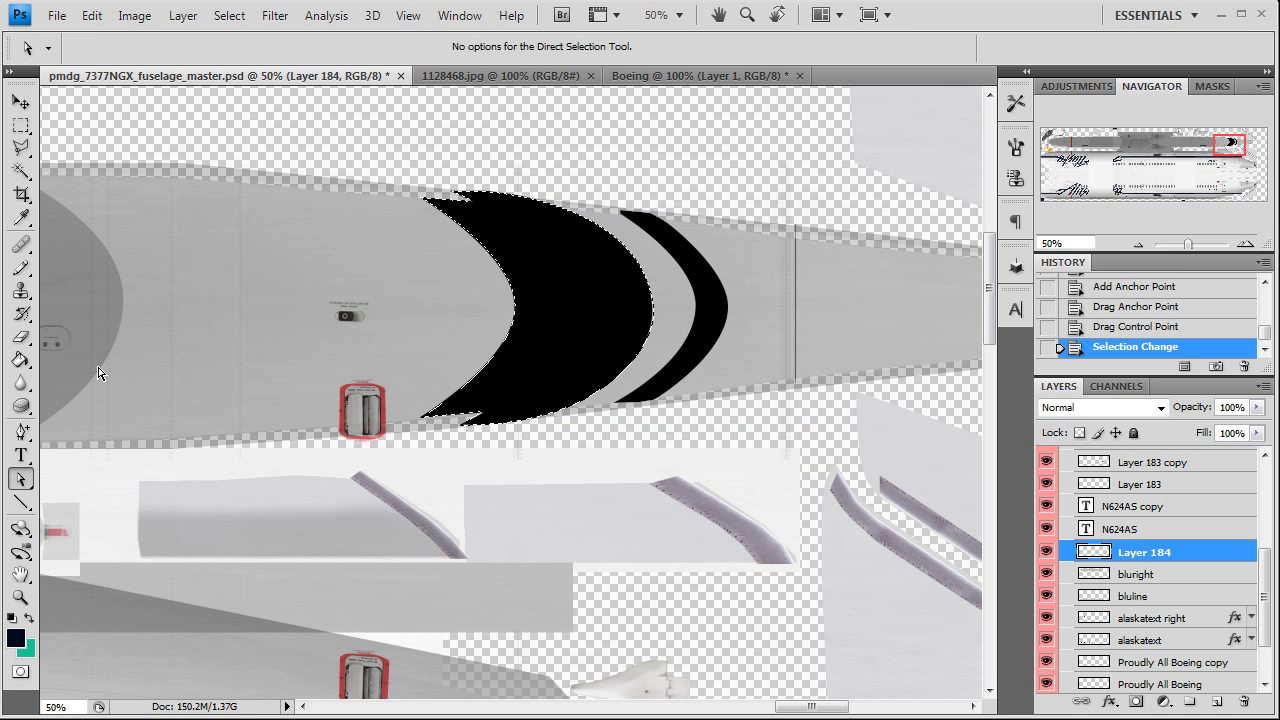
Fill the crescent selection with dark navy using the Pencil, checking it with the paint guides hidden
click(20, 267)
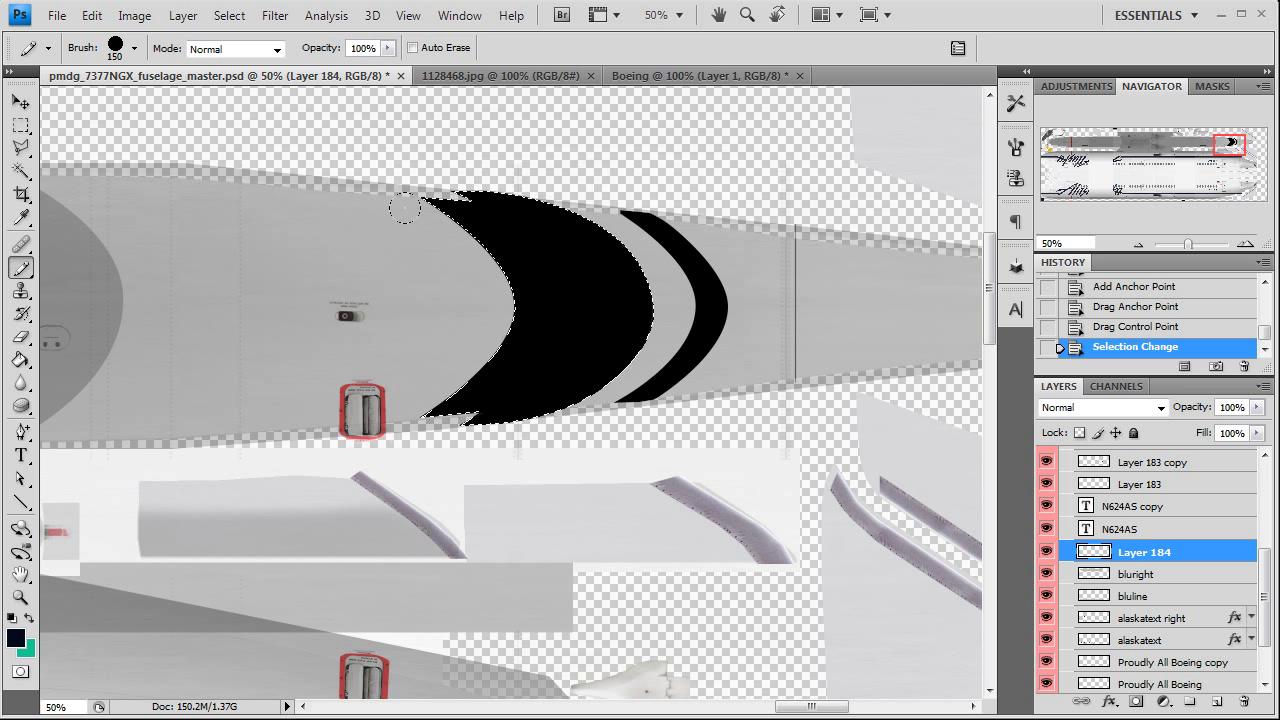
click(527, 407)
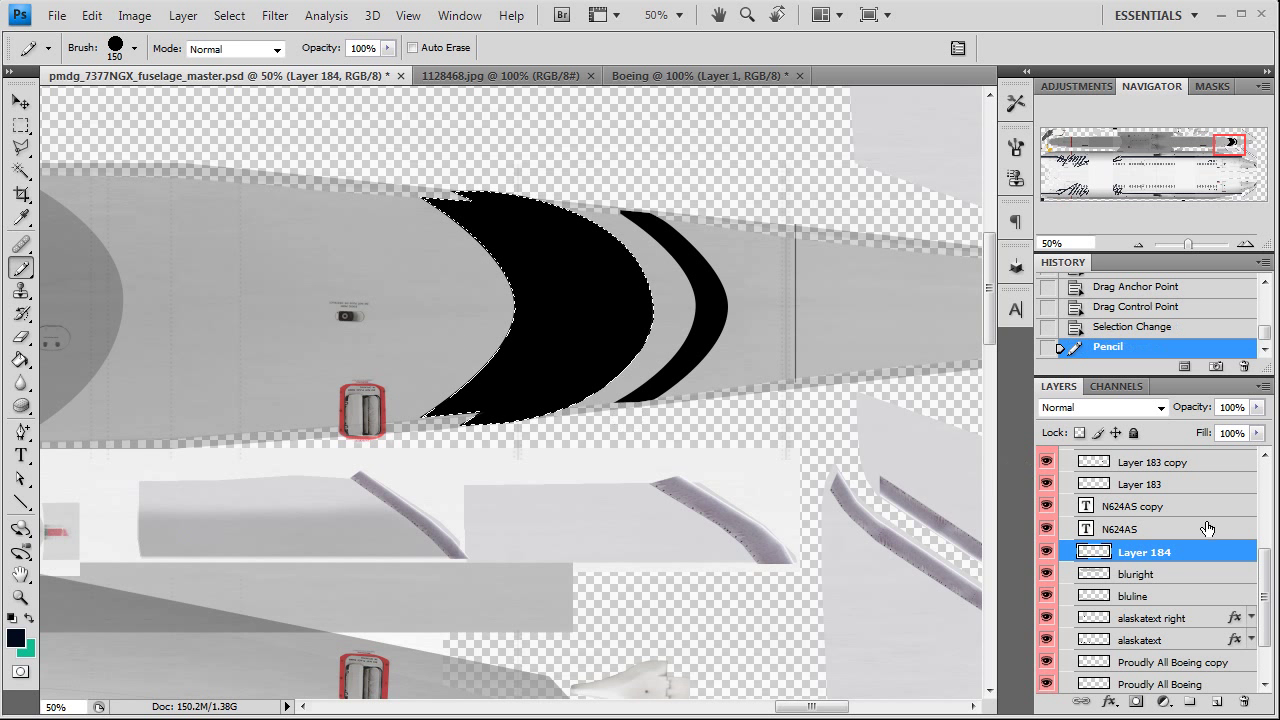
scroll(1208, 528, up, 4)
click(1047, 458)
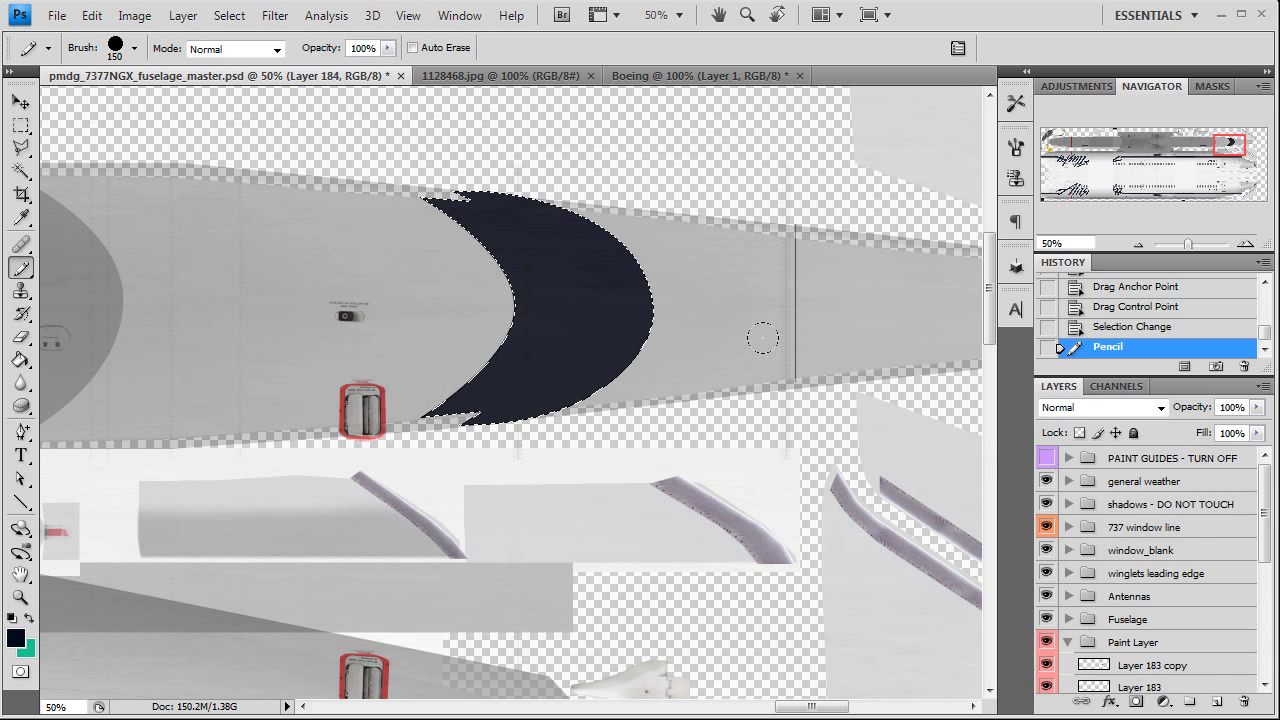
click(525, 410)
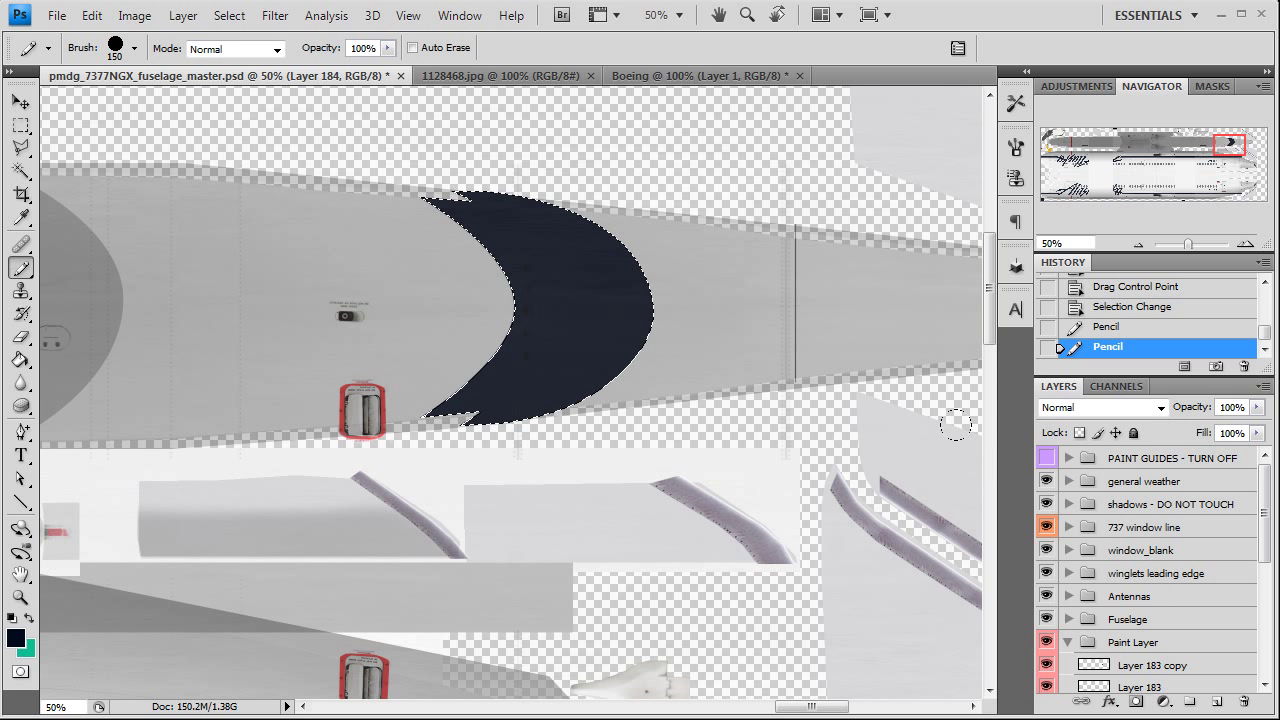
click(1047, 458)
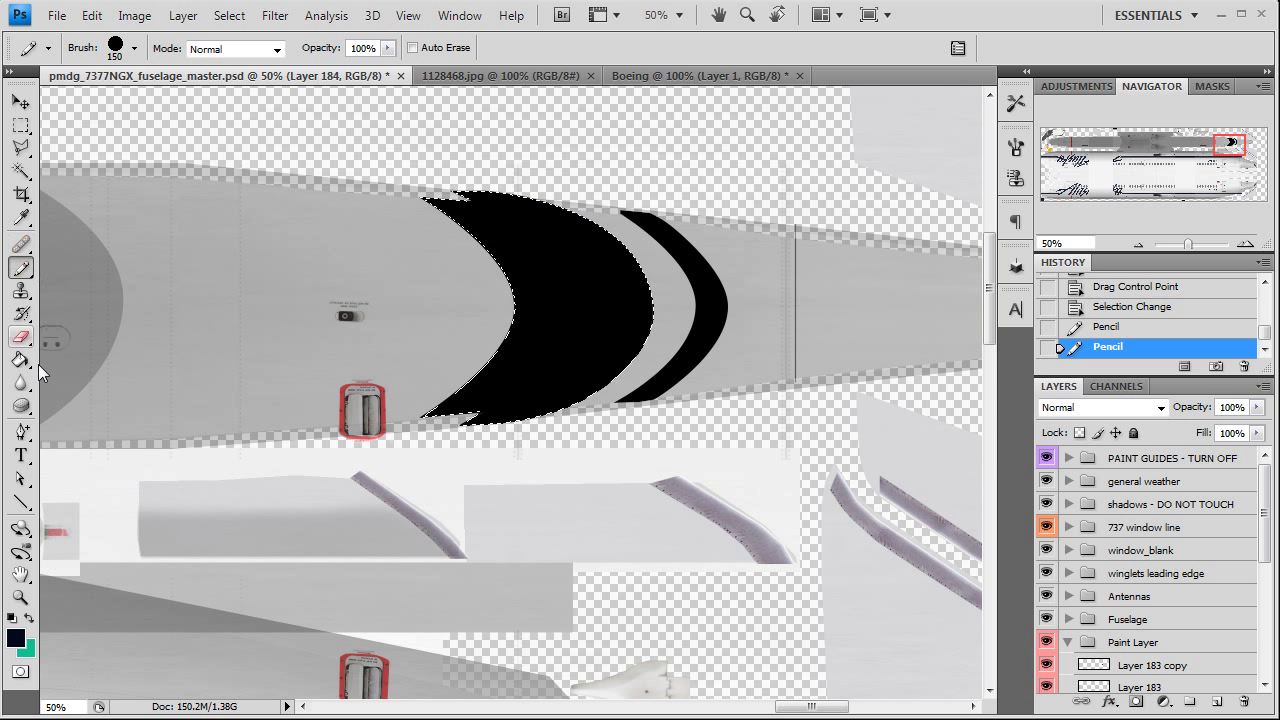
Clear the previous selection and draw a closed path around the thin crescent stripe
click(21, 430)
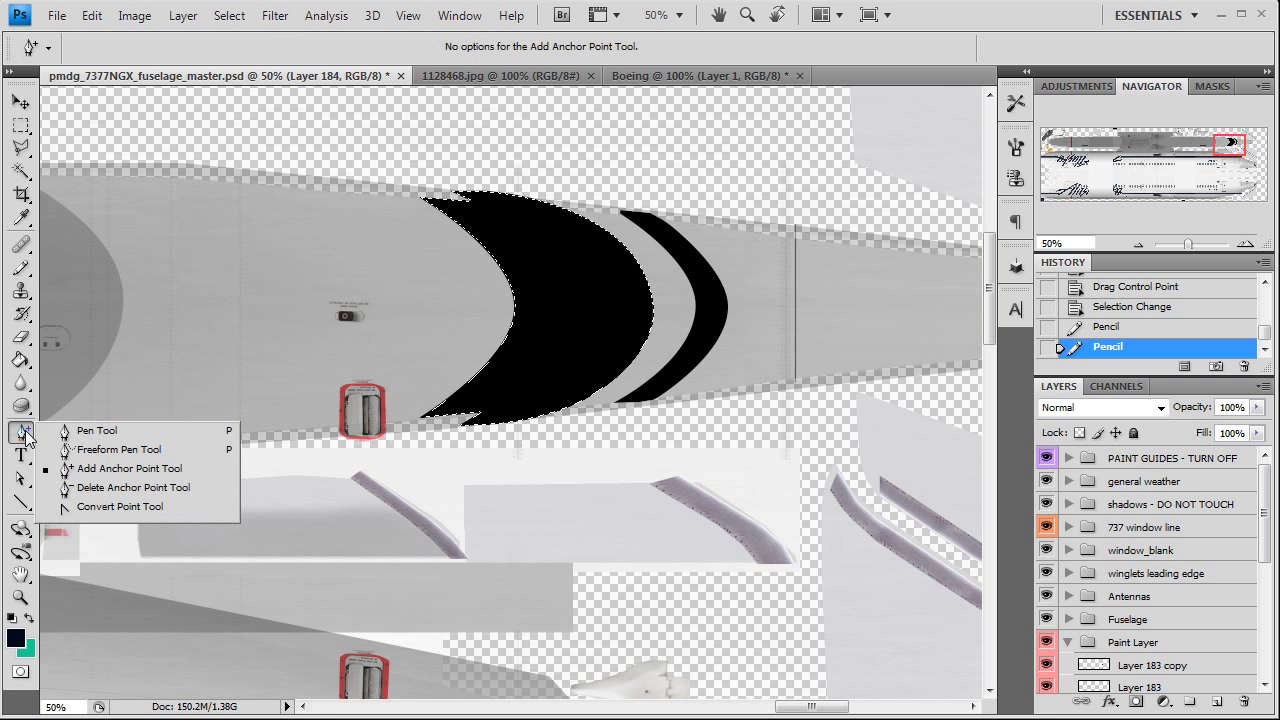
click(95, 433)
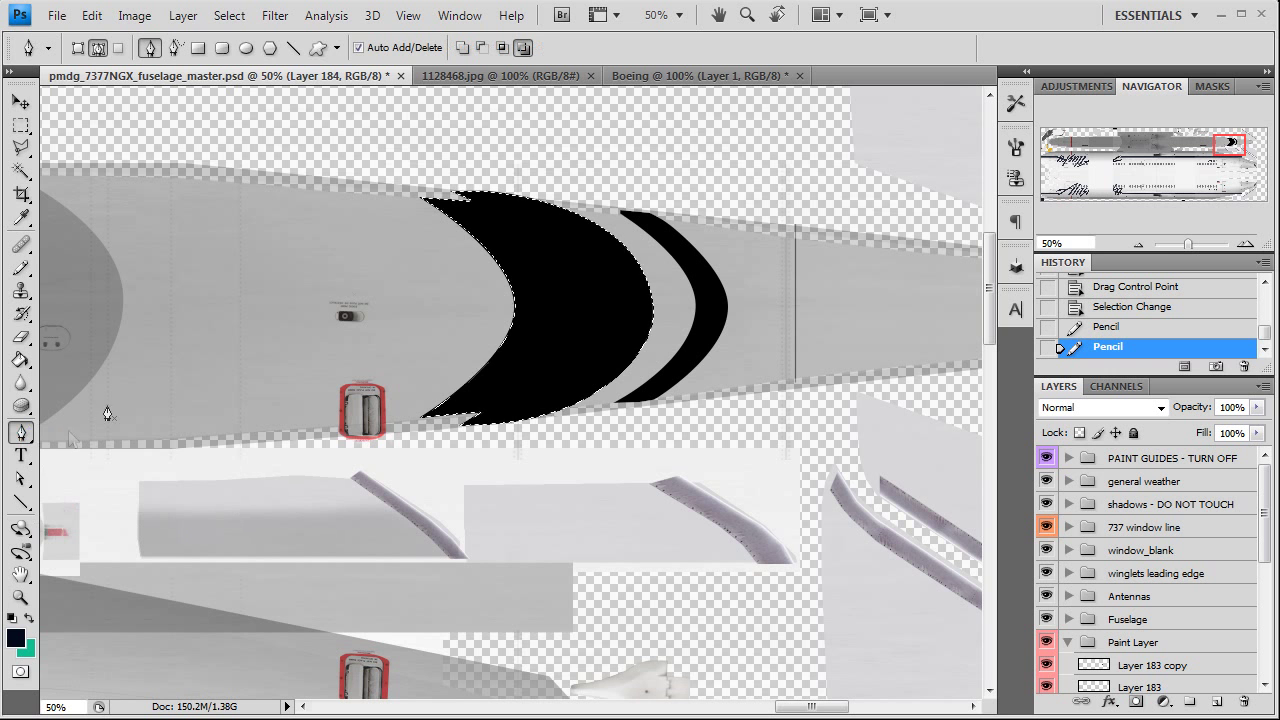
click(620, 212)
click(657, 402)
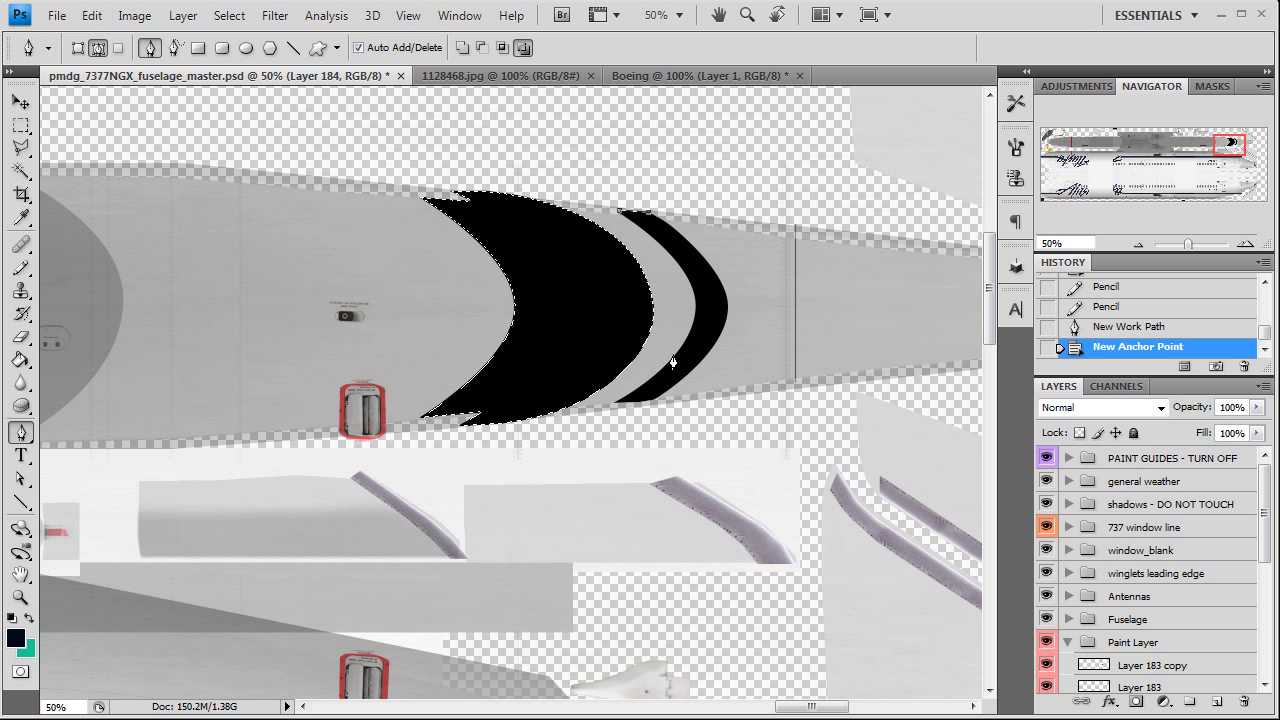
key(ctrl+d)
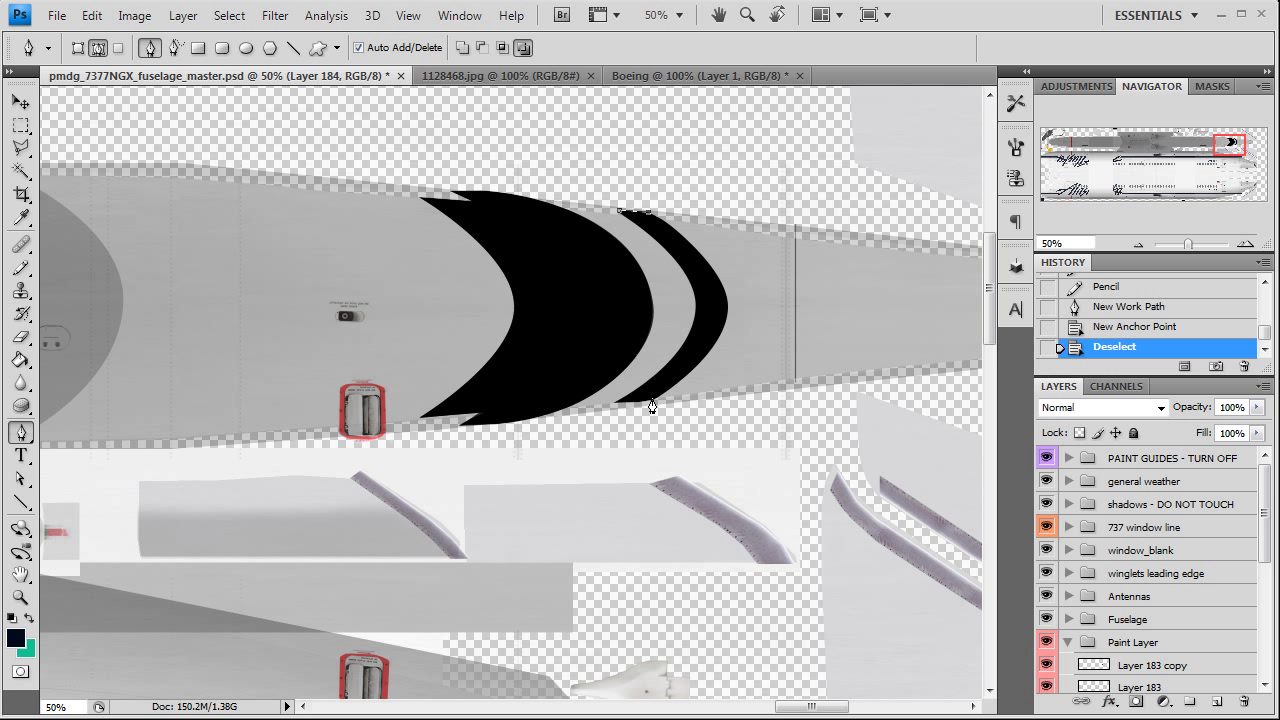
click(654, 402)
click(630, 410)
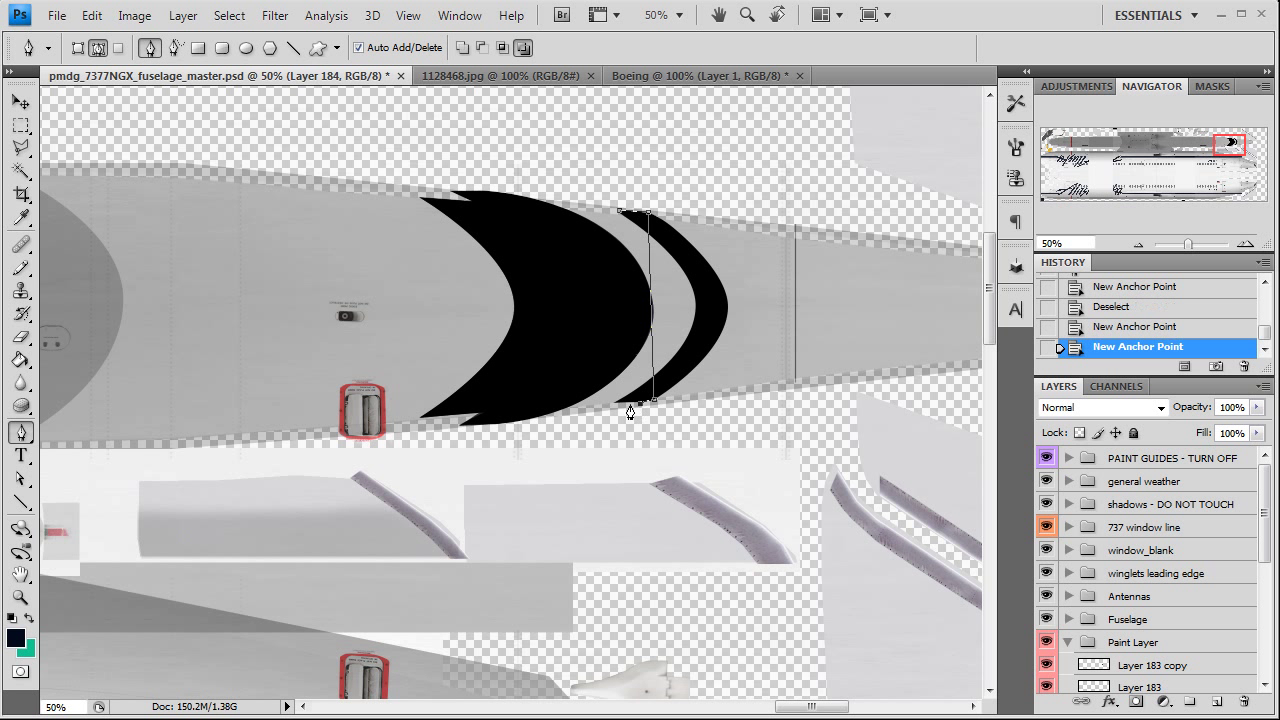
click(615, 408)
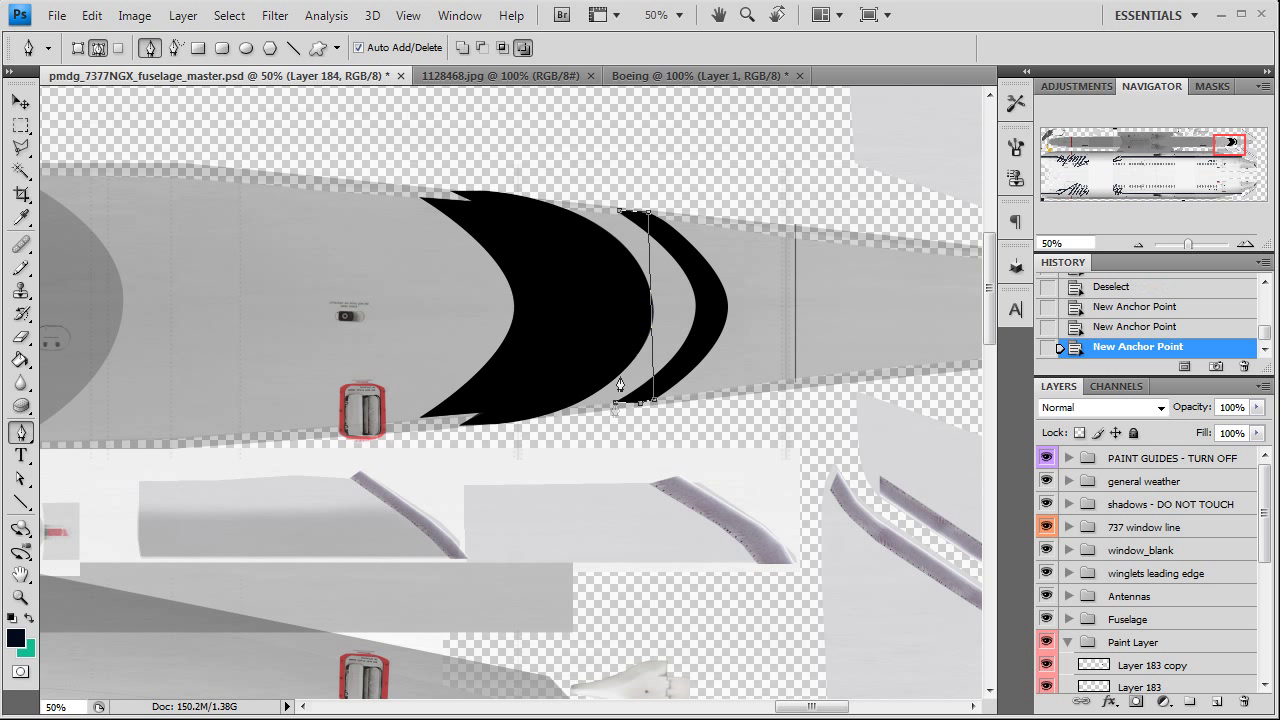
click(620, 214)
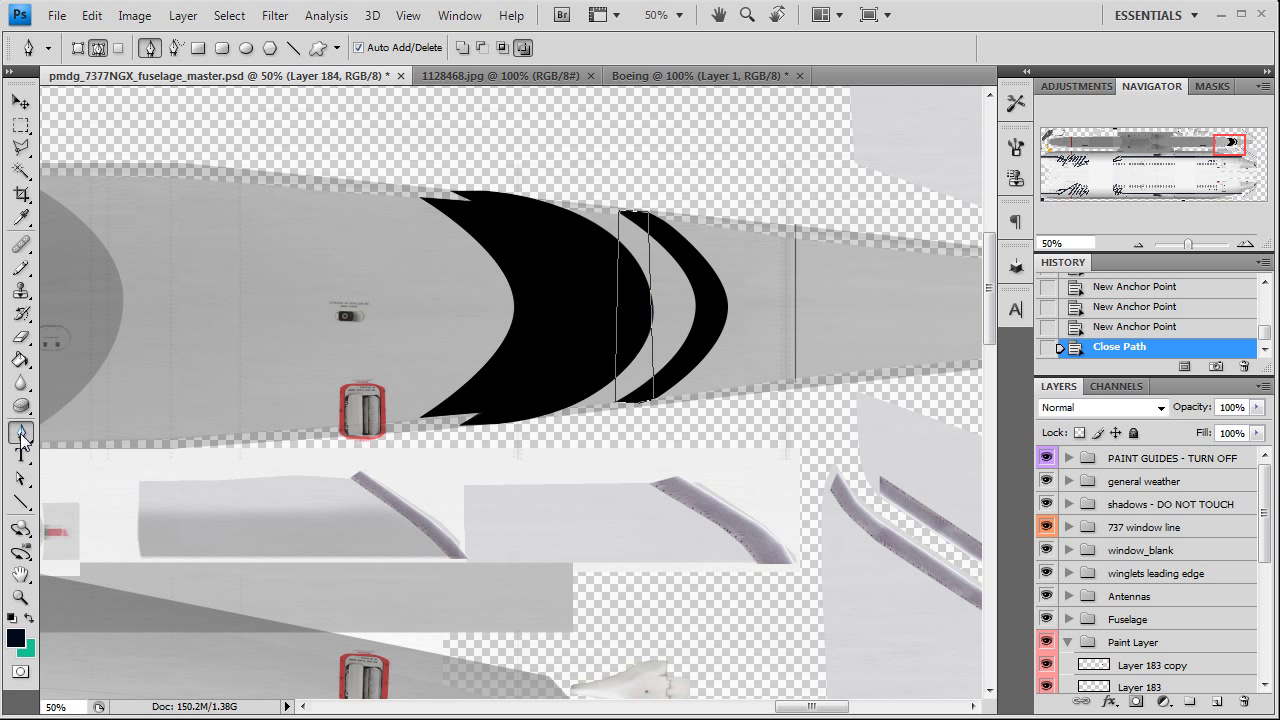
Add anchors on both edges and drag them to curve the path along the thin stripe's outline
drag(22, 434, 75, 470)
click(76, 470)
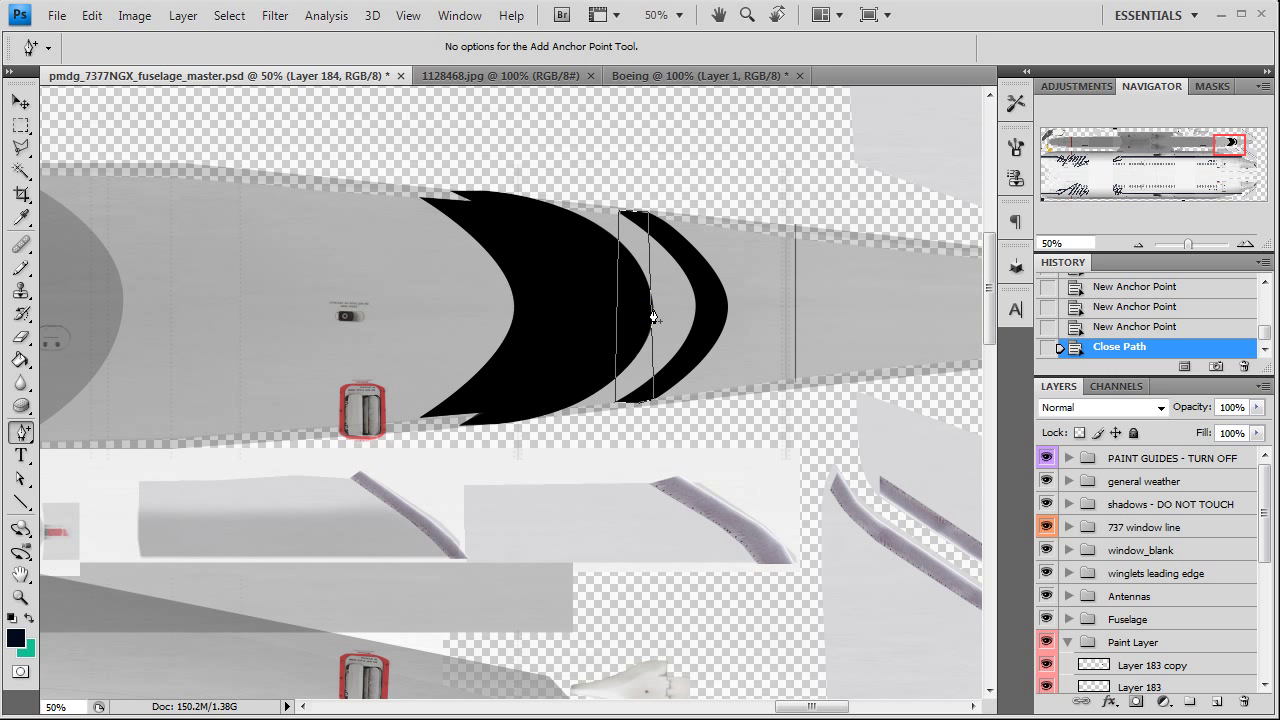
click(653, 318)
click(618, 318)
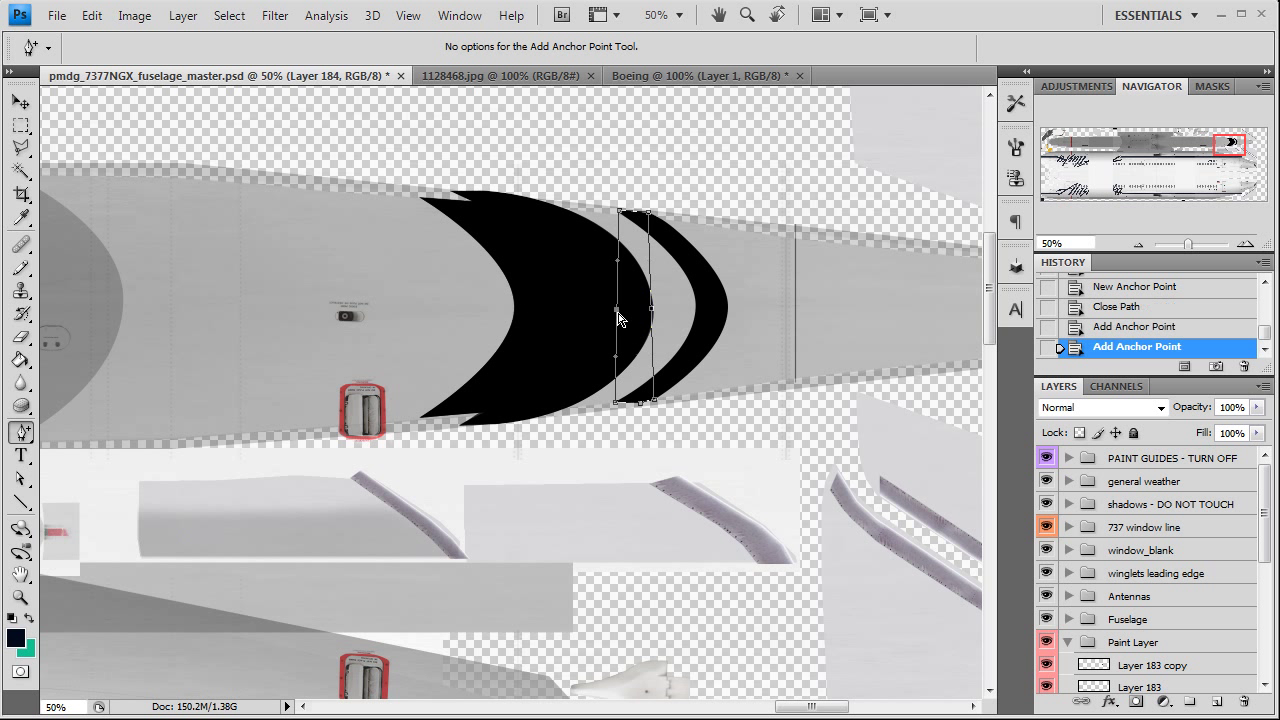
click(21, 478)
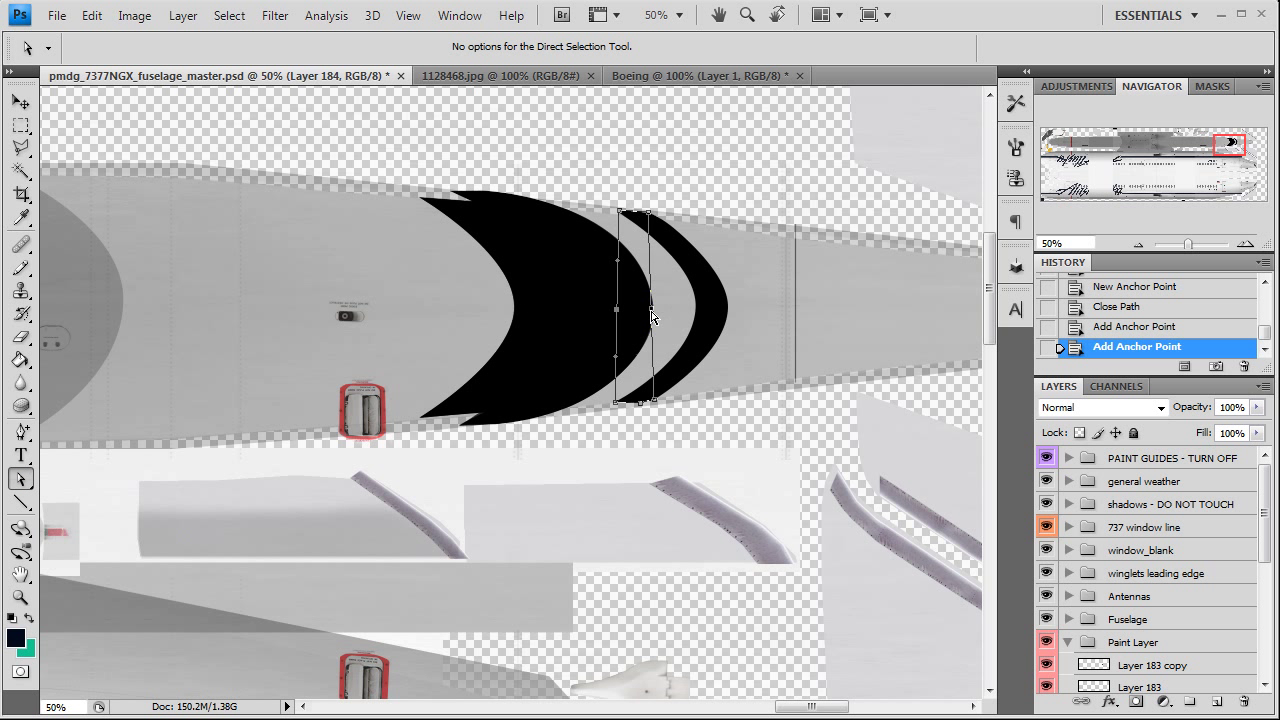
drag(652, 318, 729, 315)
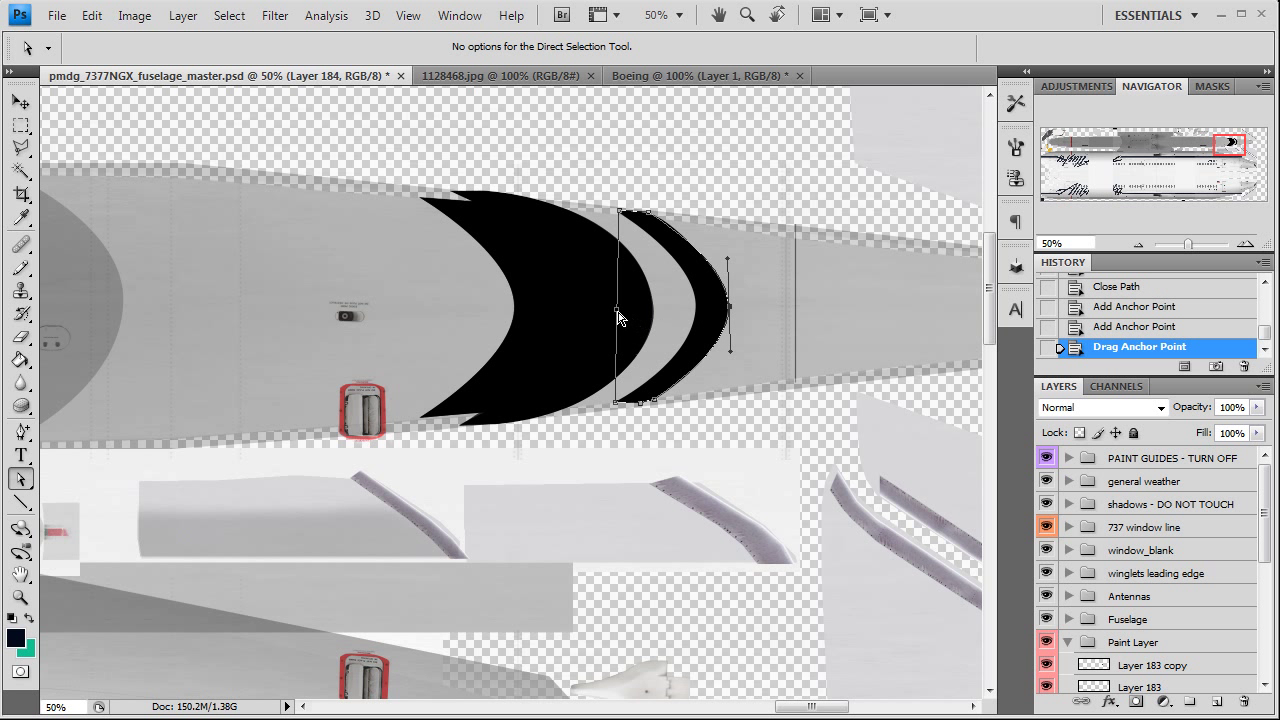
drag(618, 318, 698, 312)
drag(698, 263, 725, 259)
click(731, 310)
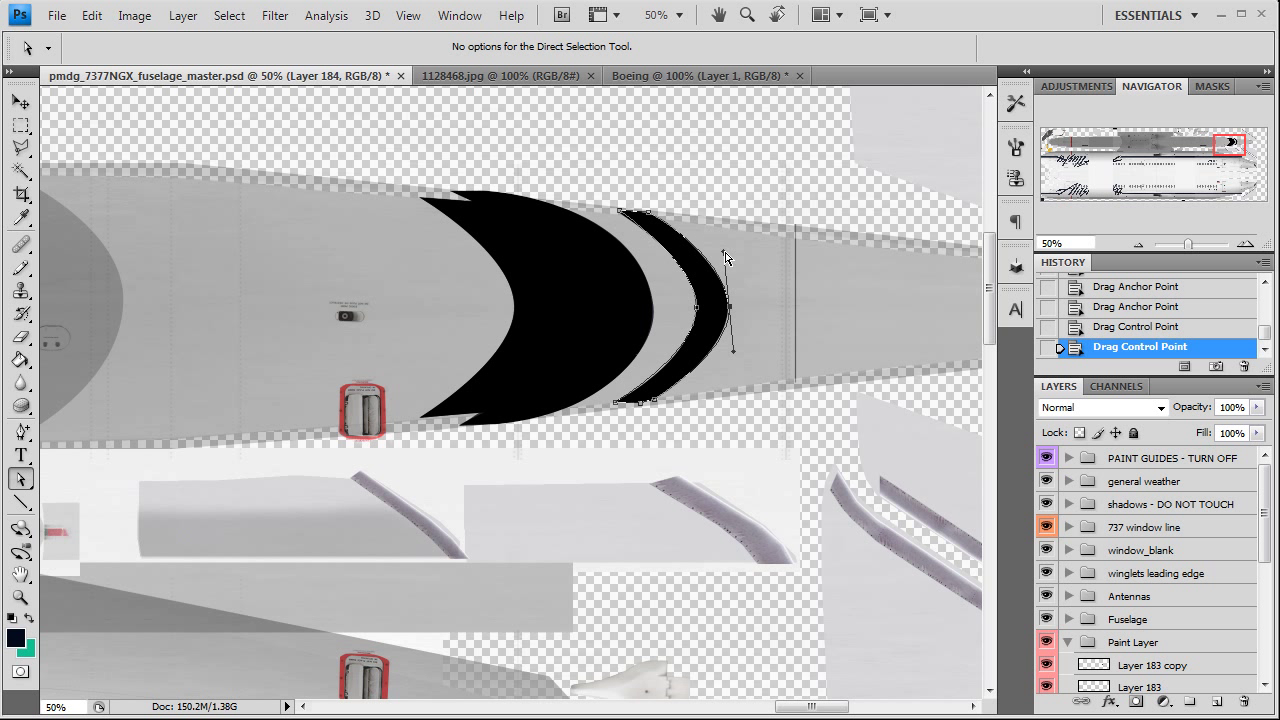
drag(730, 310, 733, 312)
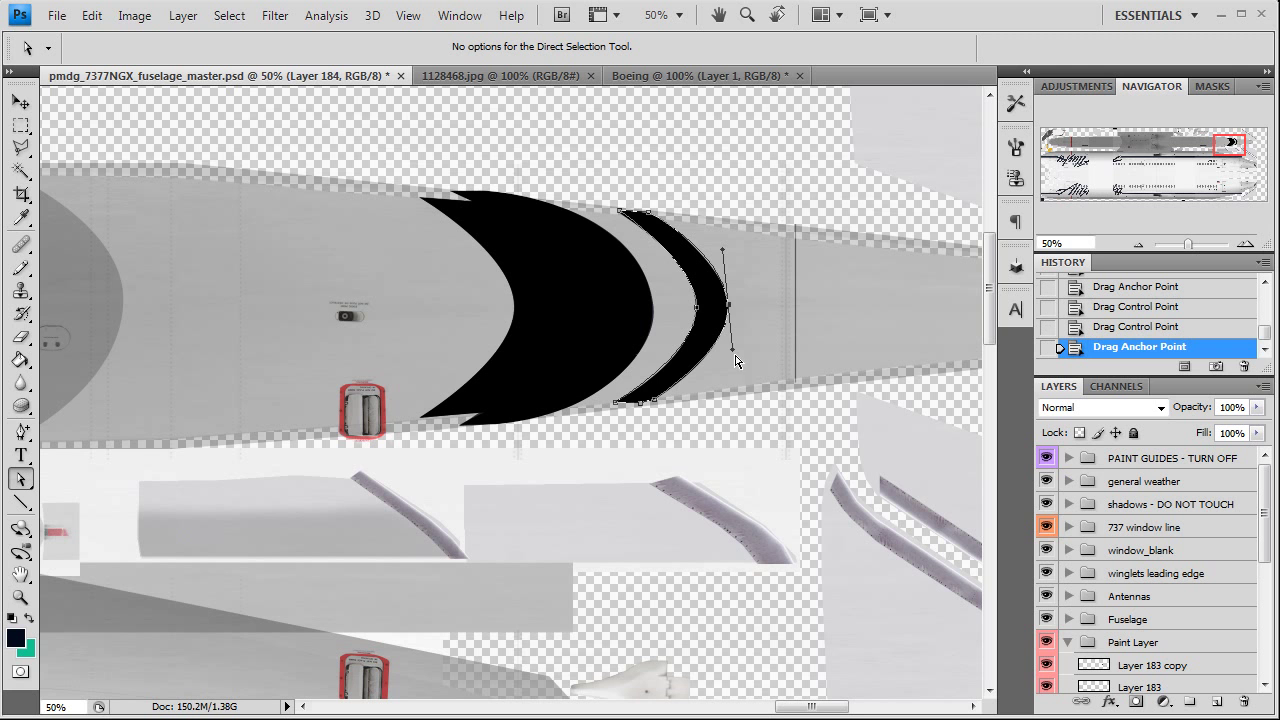
Turn the thin stripe's path into a selection with 0 feather and hide PAINT GUIDES
right_click(729, 307)
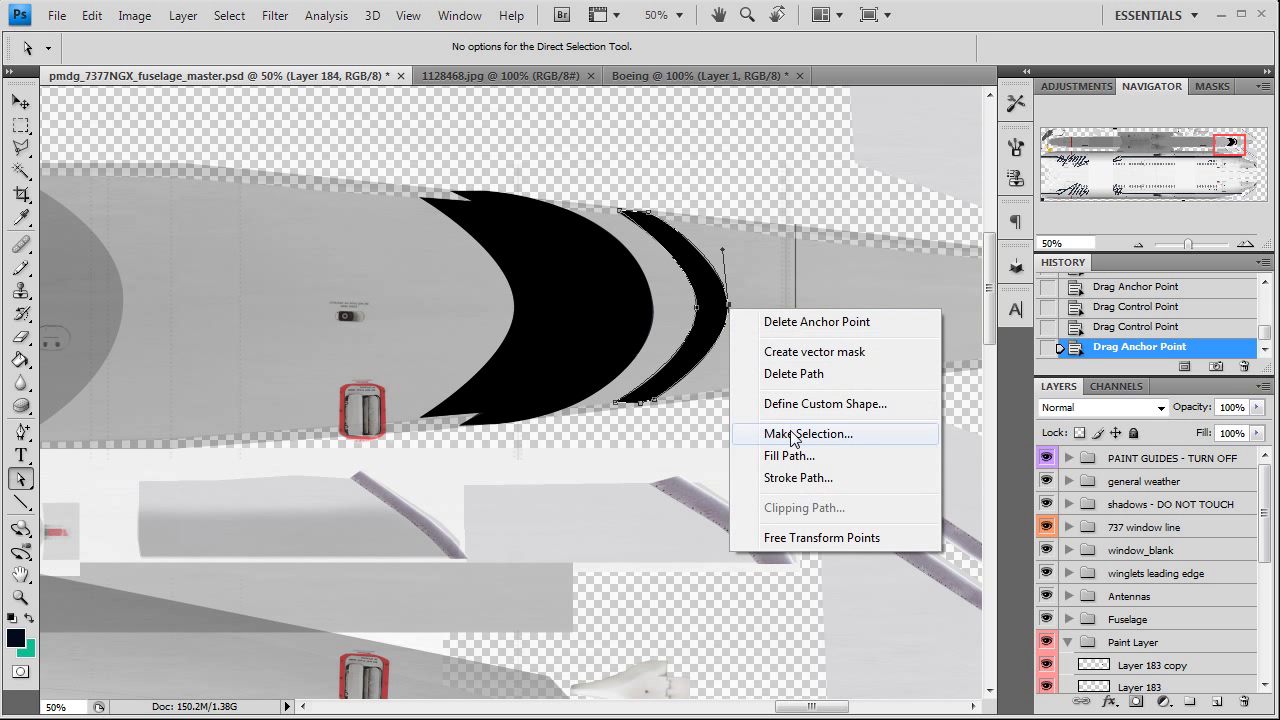
click(785, 434)
click(782, 255)
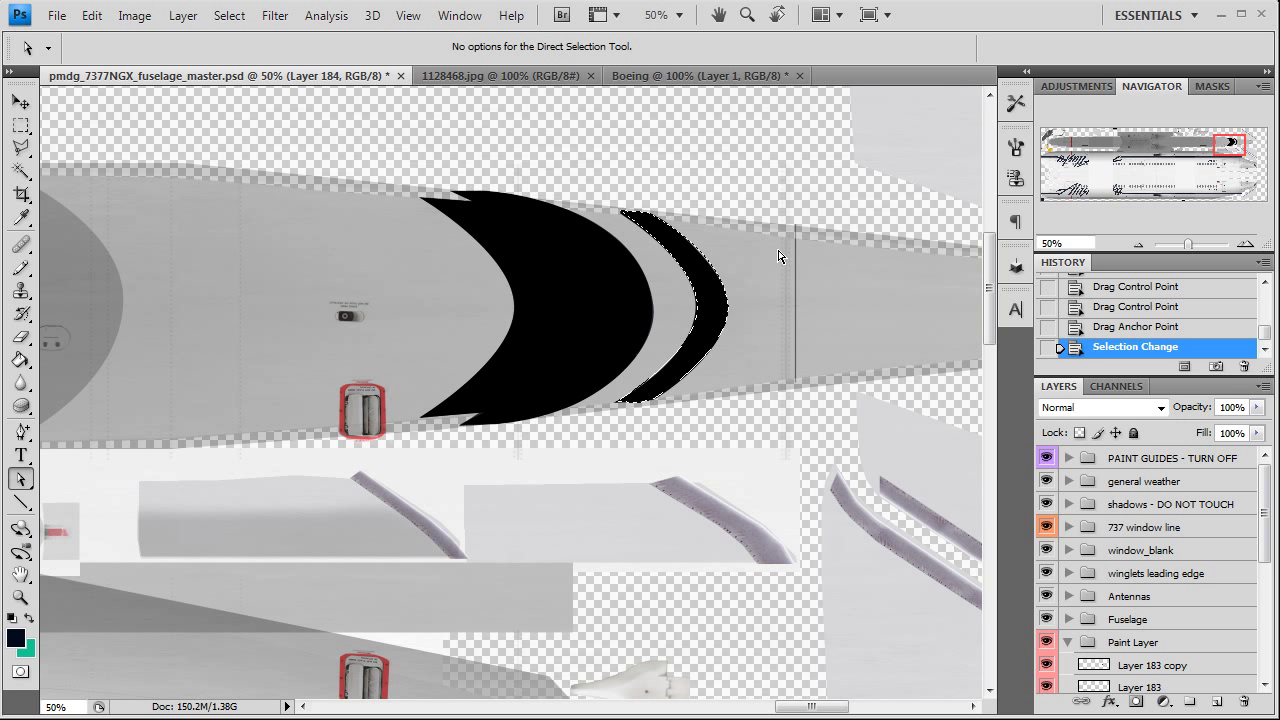
click(1044, 460)
scroll(1150, 590, down, 4)
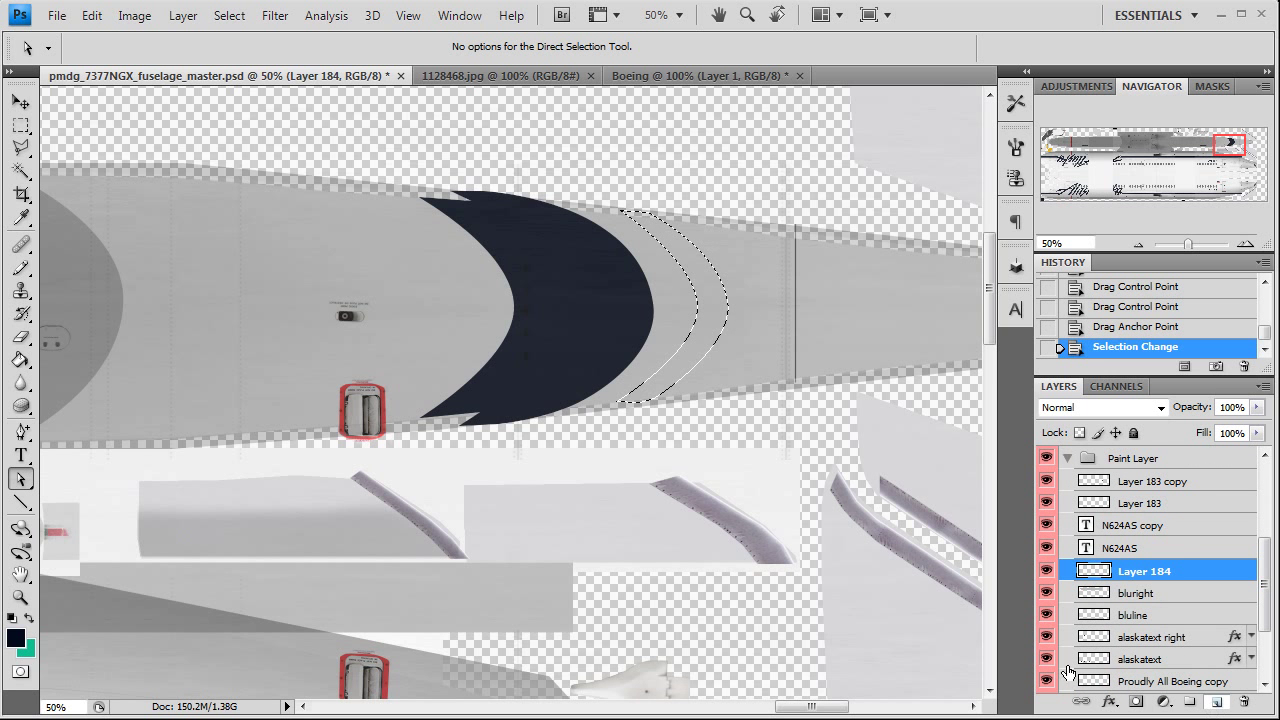
Fill the stripe selection teal with the Pencil on a new layer, then deselect
click(1217, 701)
click(27, 620)
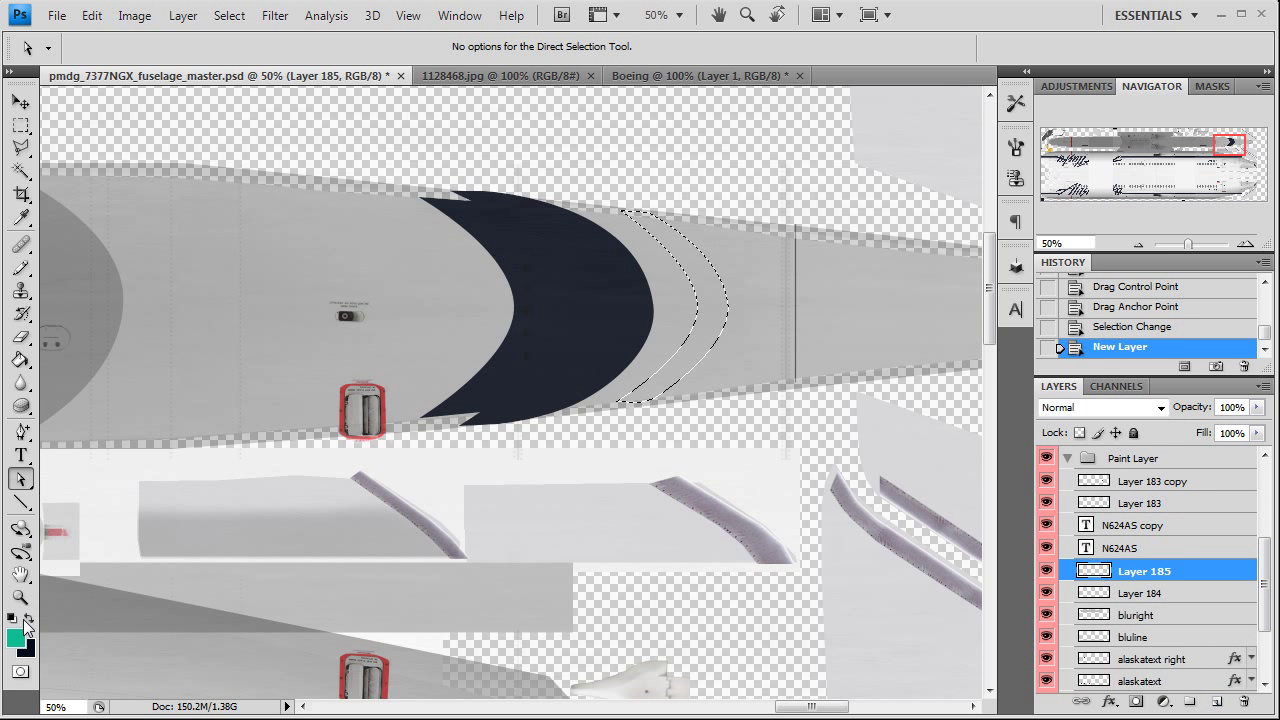
click(22, 270)
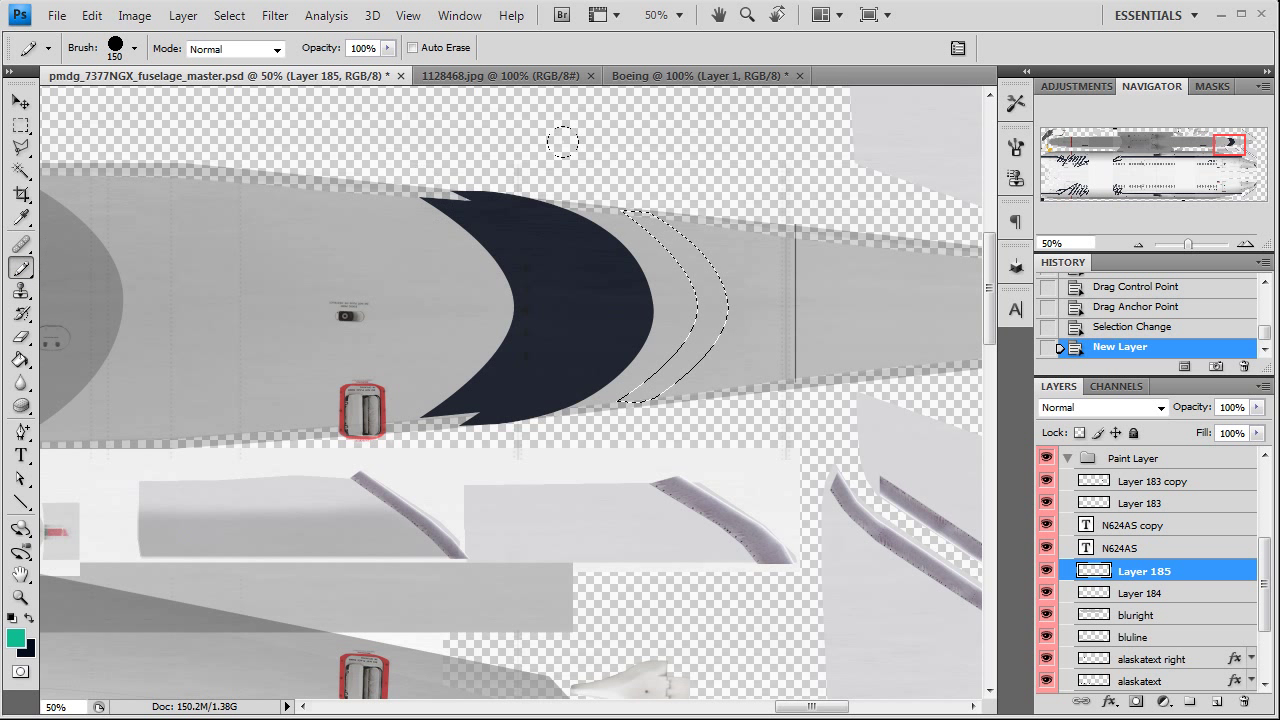
mouse_move(654, 210)
mouse_down()
mouse_move(700, 335)
mouse_move(652, 382)
mouse_up()
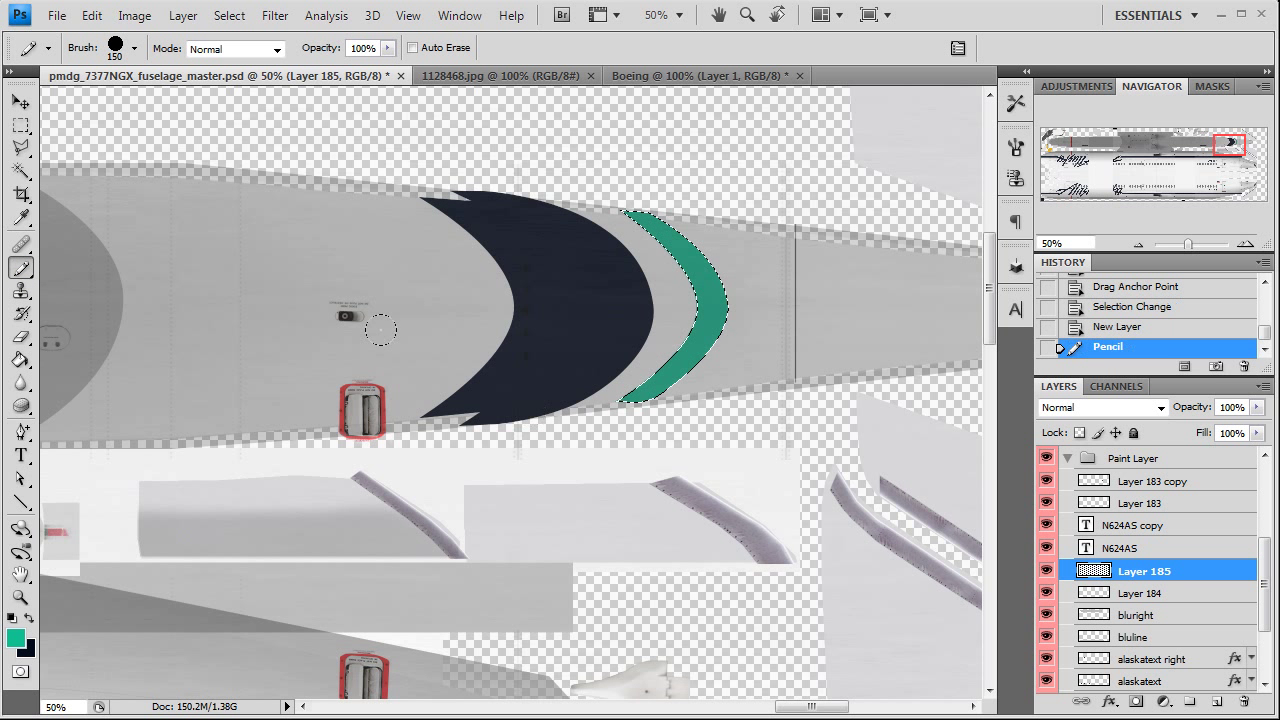
click(21, 103)
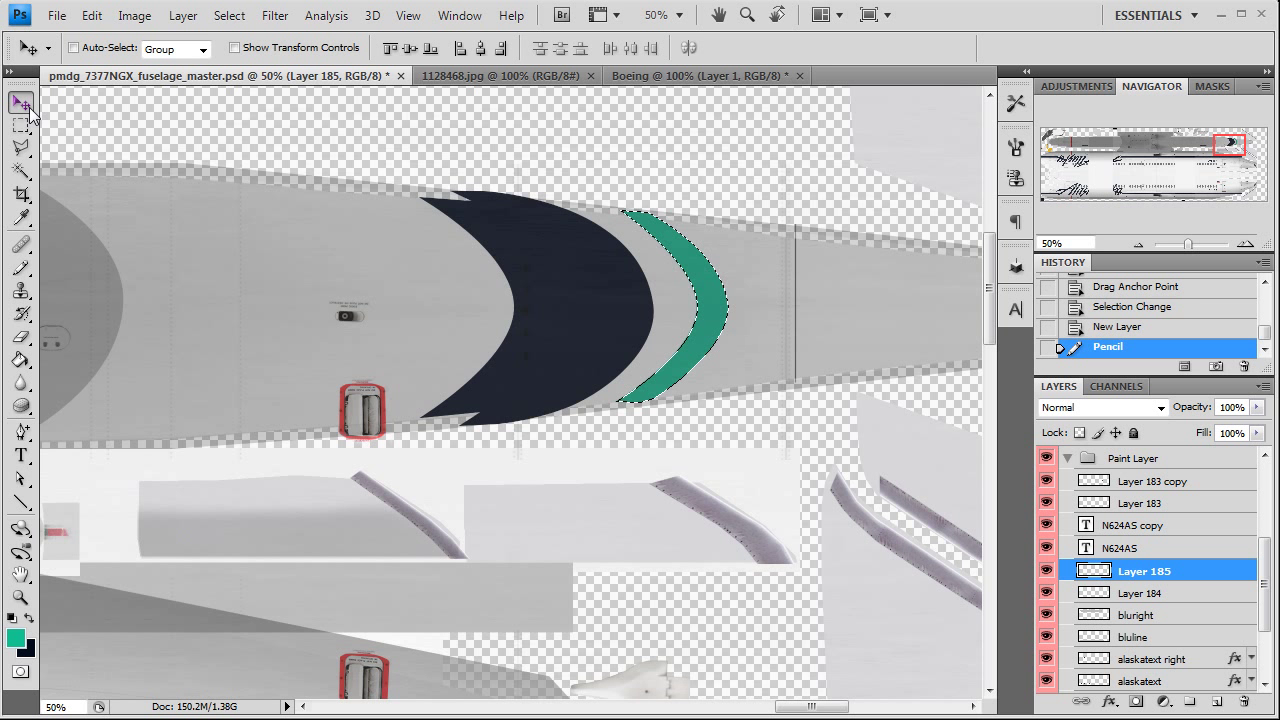
key(ctrl+d)
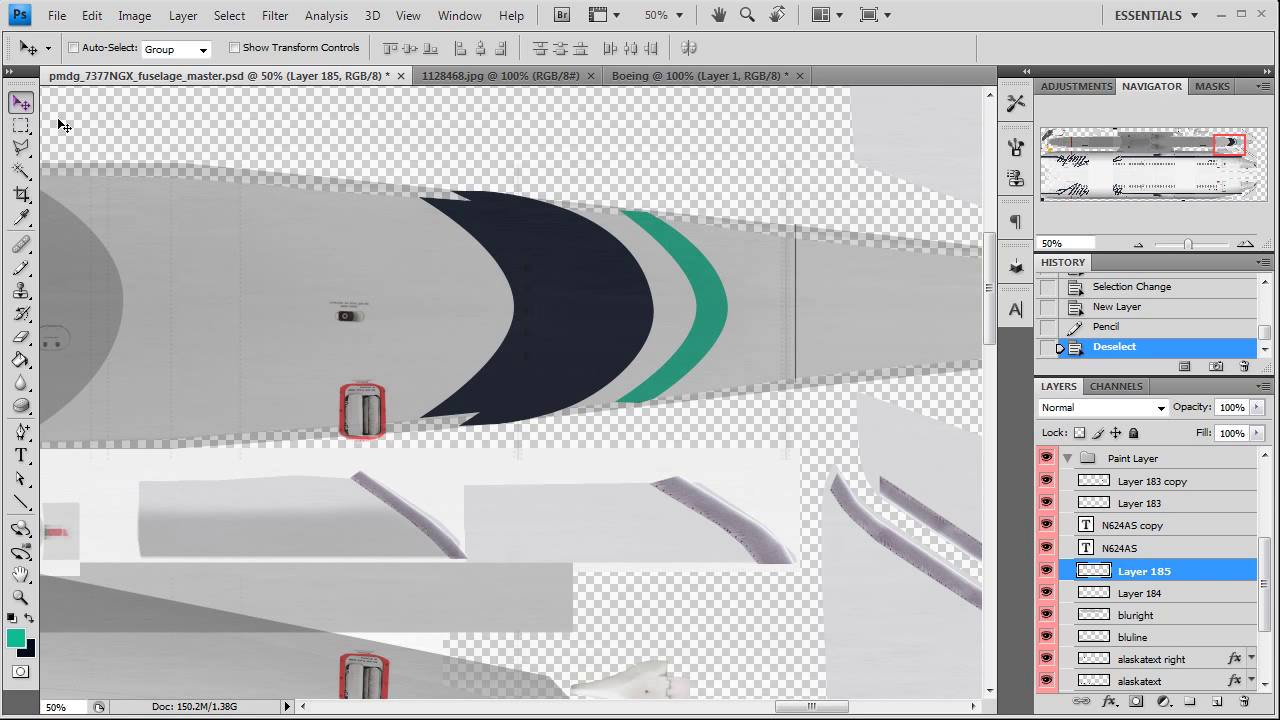
Pan the Navigator view to the fuselage nose belly and compare it with the 1128468.jpg photo
click(1138, 245)
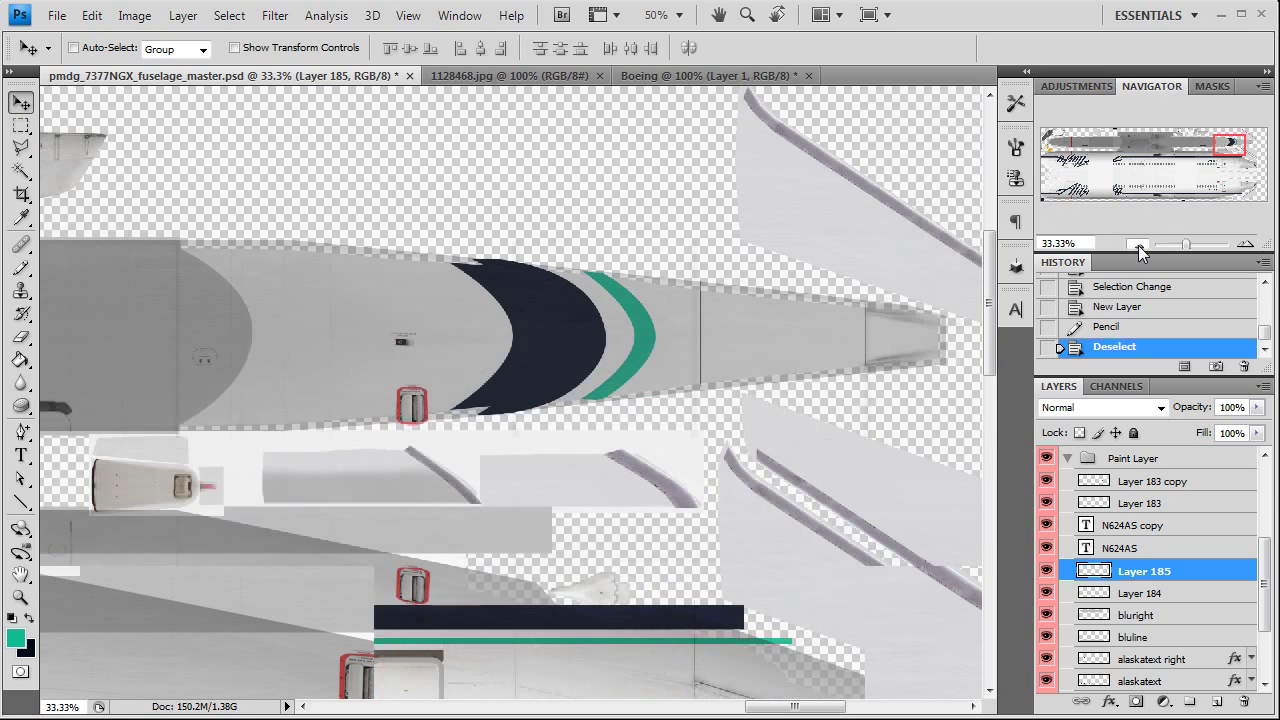
click(1138, 245)
drag(1225, 155, 1059, 145)
click(1245, 244)
click(1245, 244)
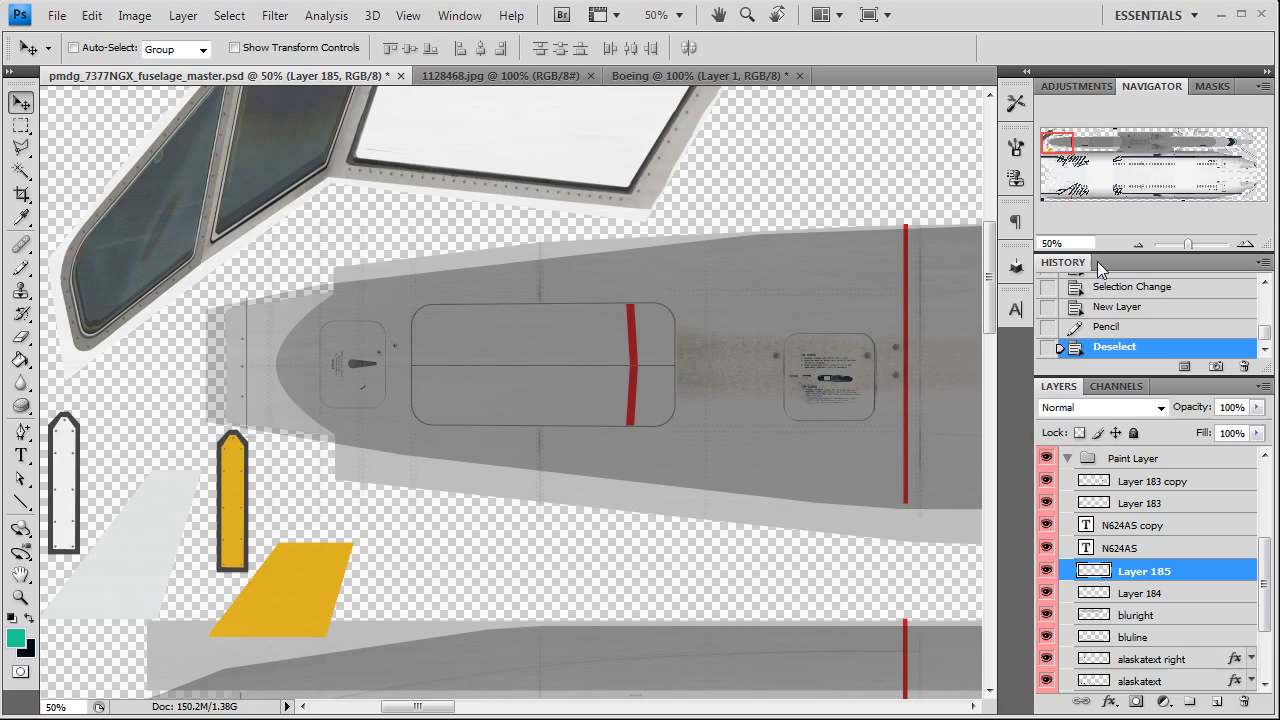
click(500, 77)
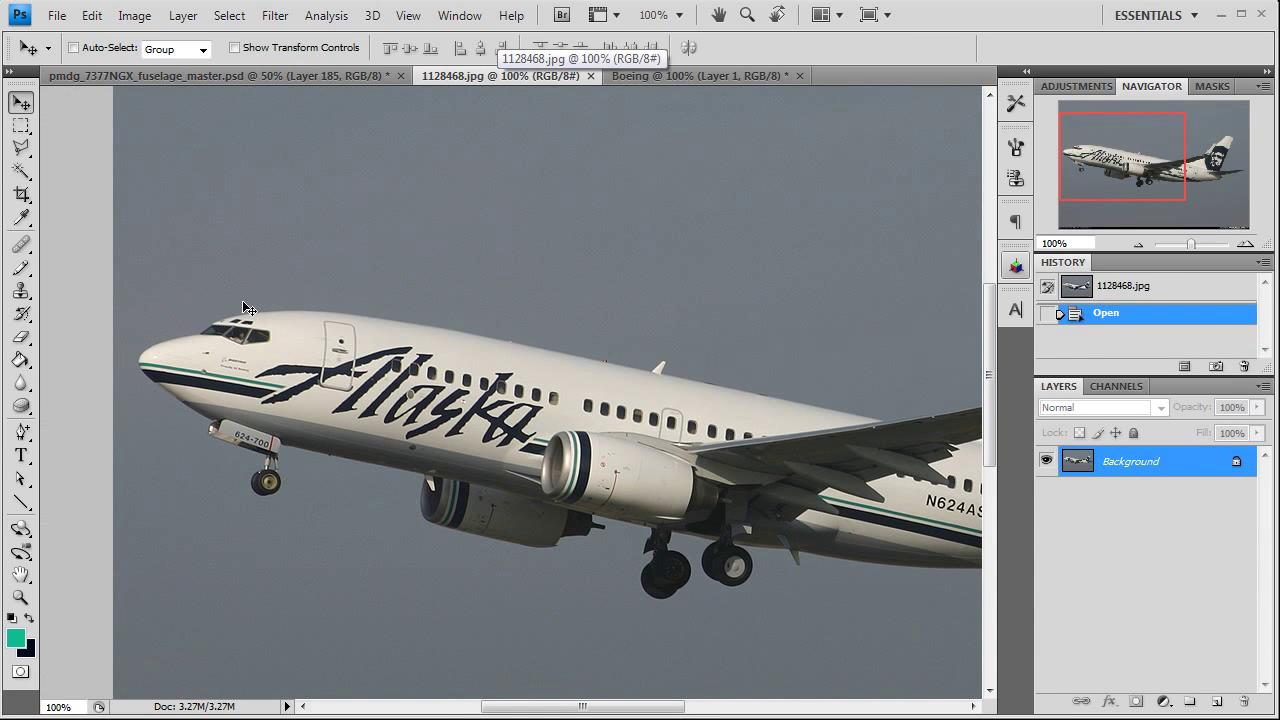
click(229, 77)
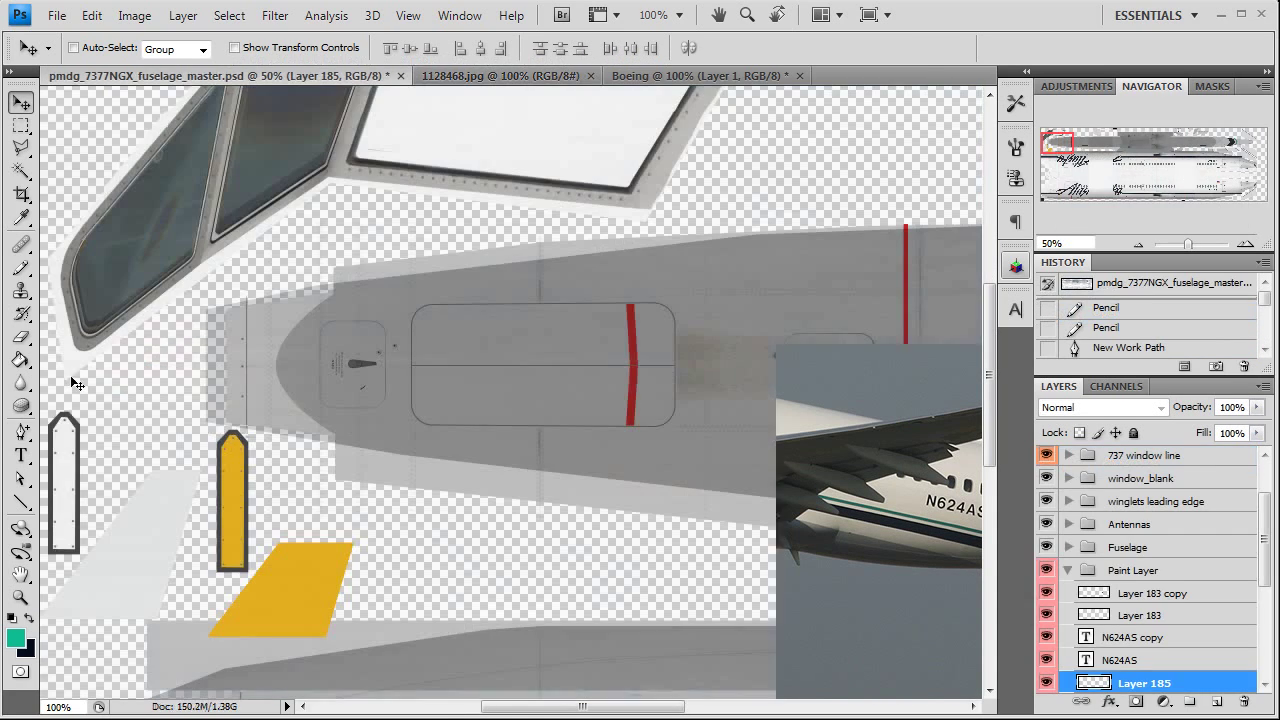
Add black text '624-700' on the nose belly panel
click(21, 455)
click(29, 620)
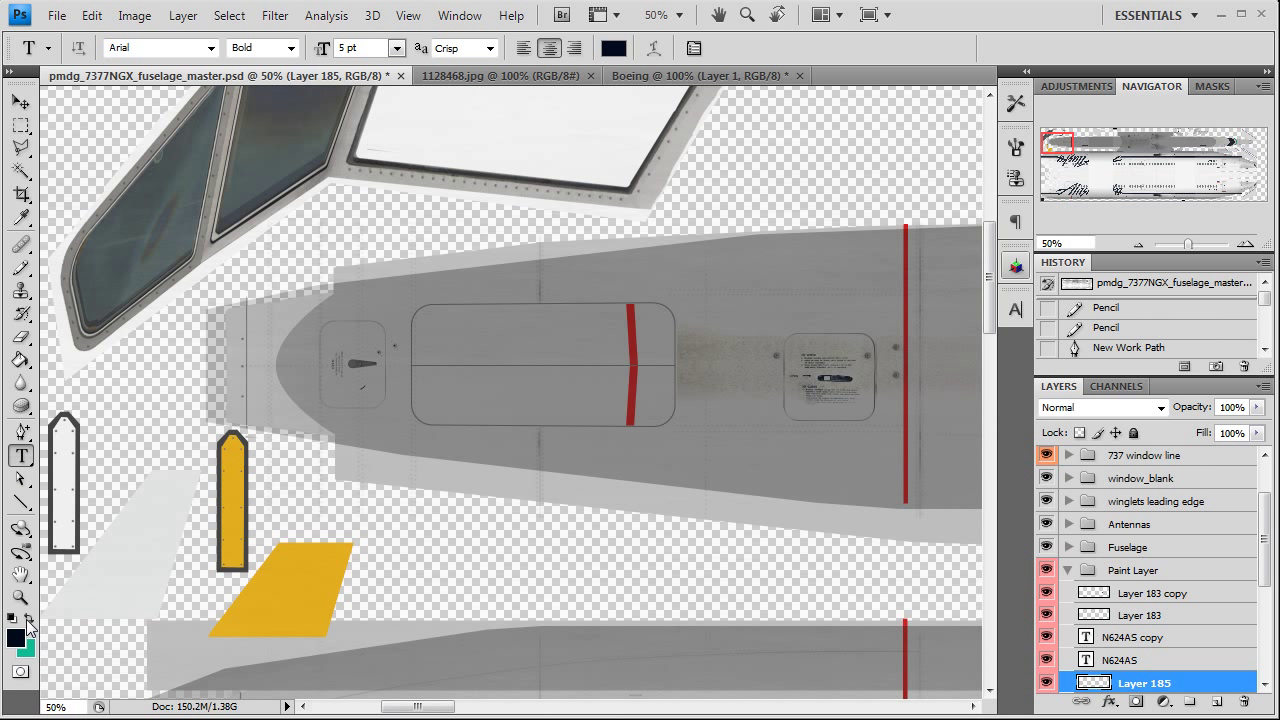
click(479, 352)
text(62)
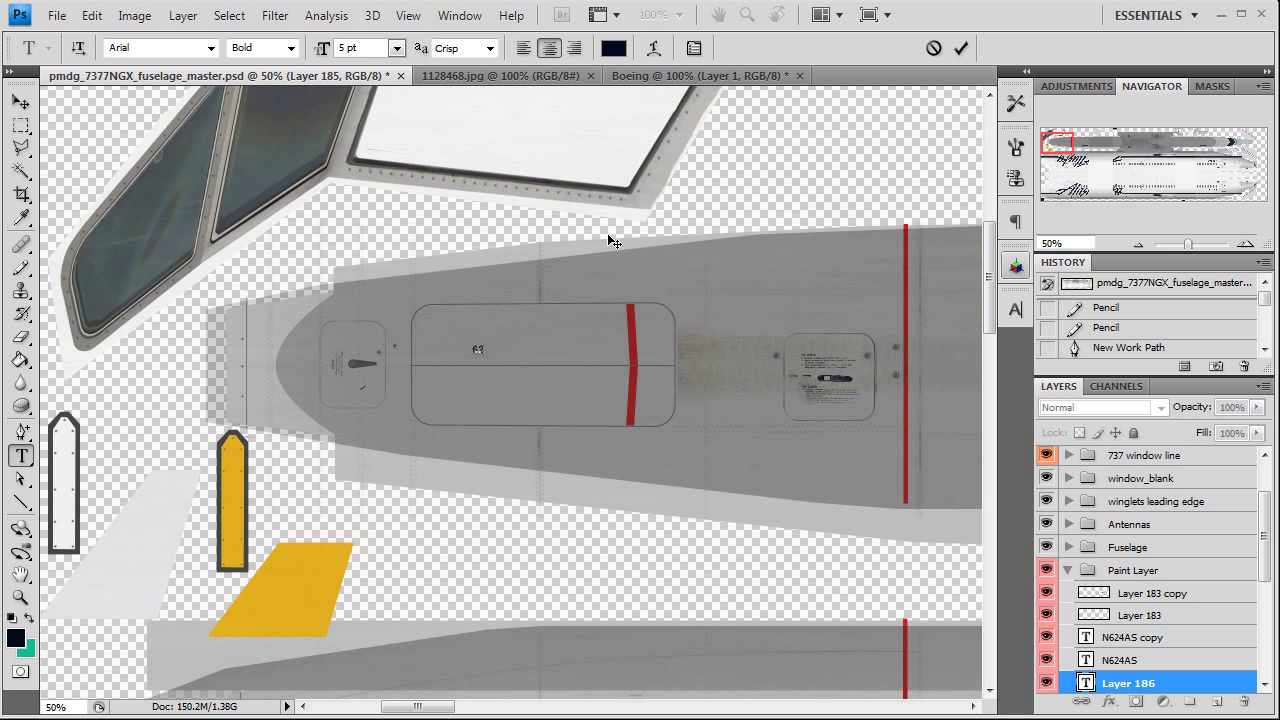
text(4-700)
click(20, 102)
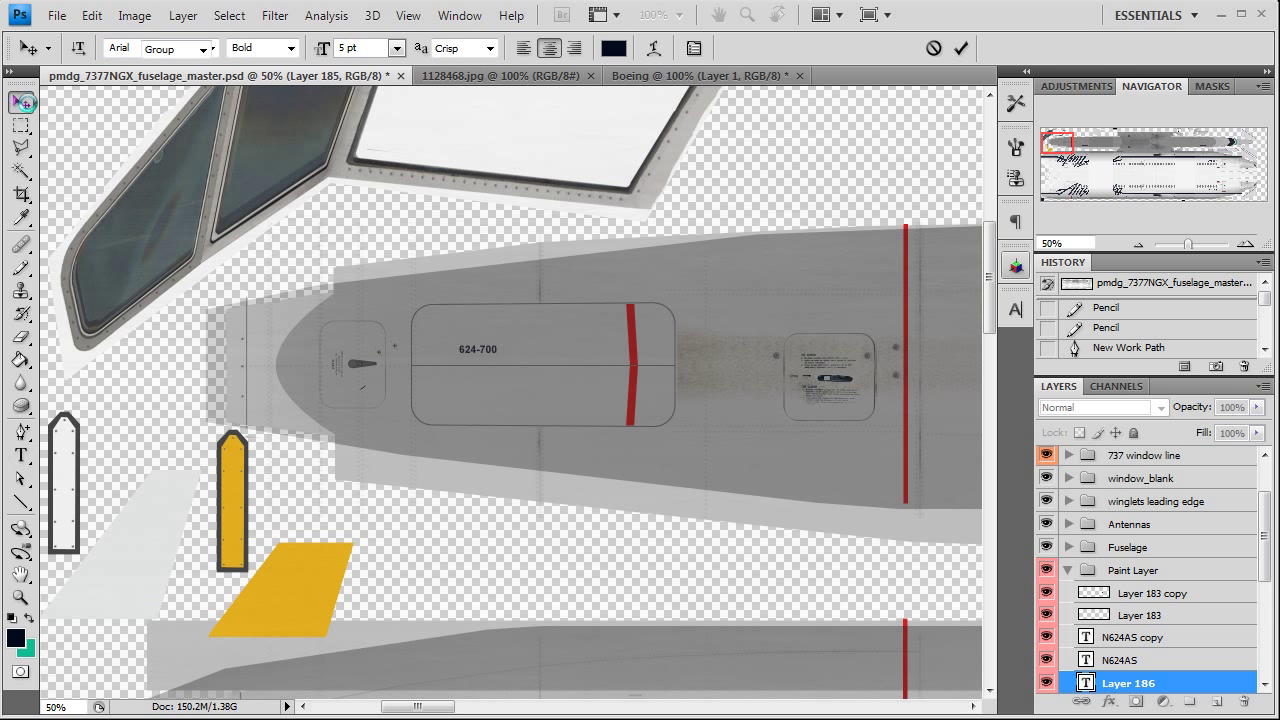
Set the 624-700 text to 12 pt with tracking 120
click(1015, 310)
click(879, 356)
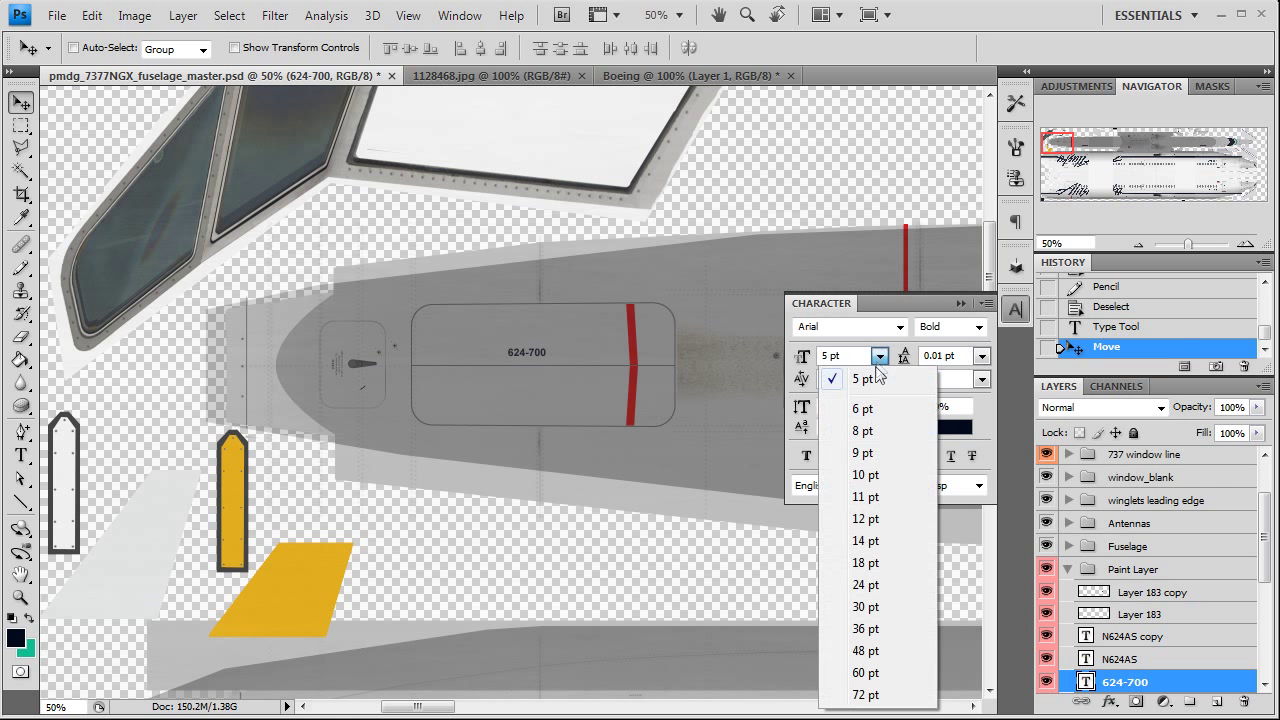
click(875, 518)
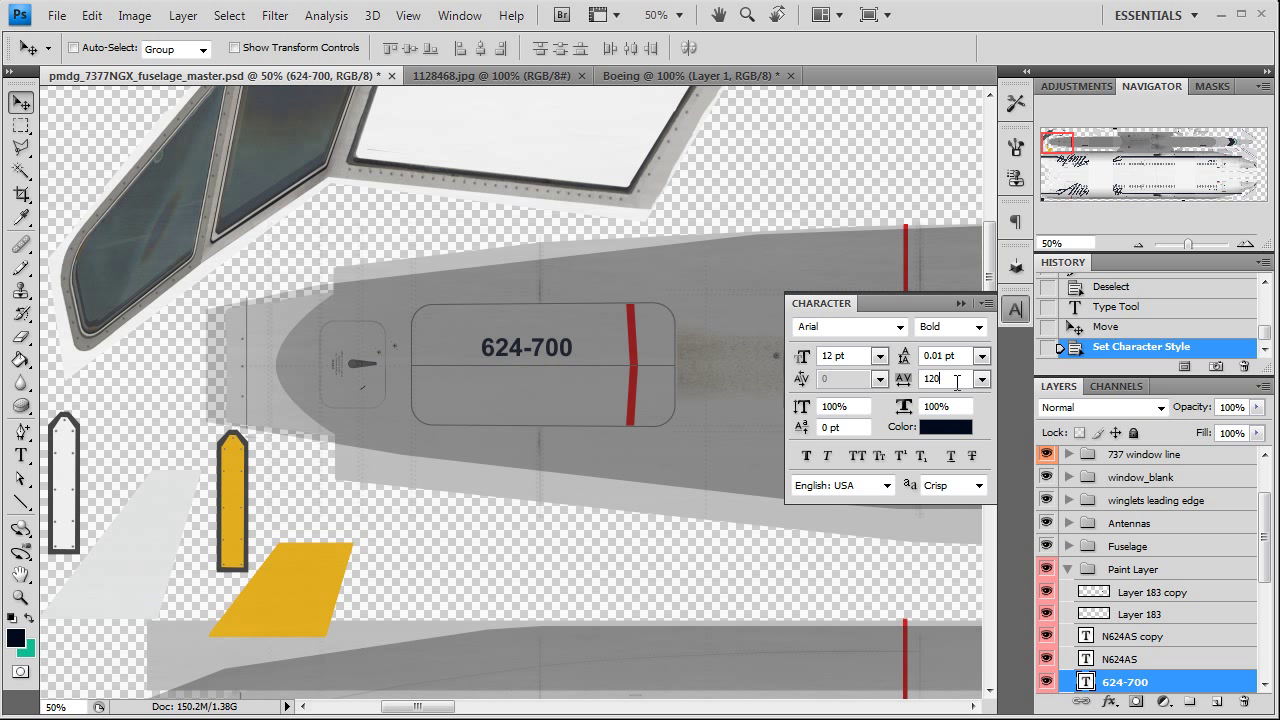
click(956, 382)
text(120)
key(Return)
click(1015, 310)
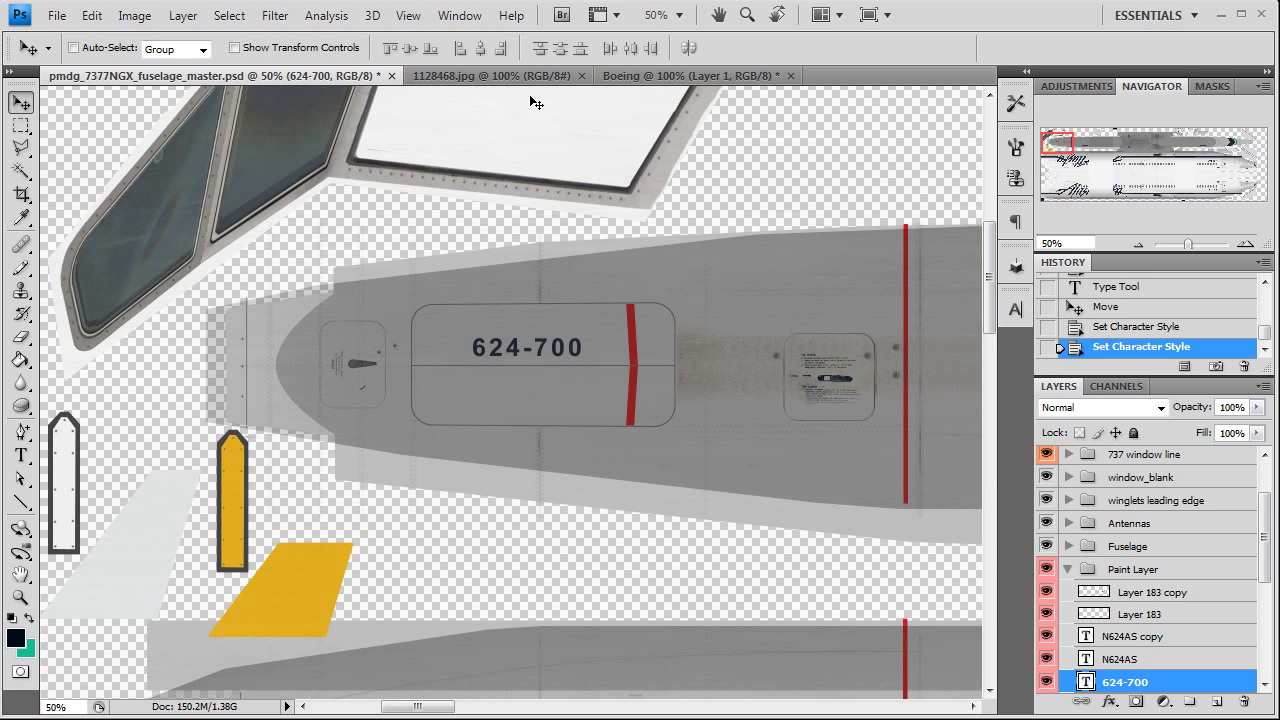
Check the reference photo, widen tracking to 200, and position the label on the panel
click(470, 76)
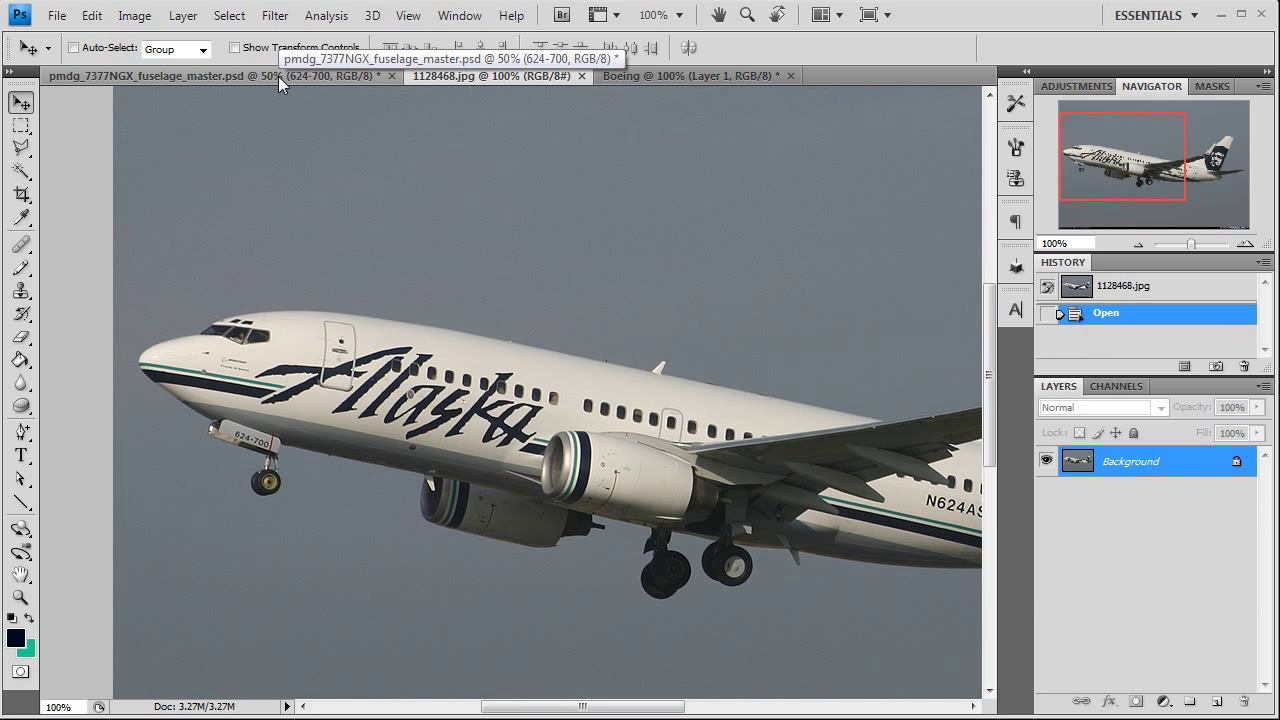
click(278, 76)
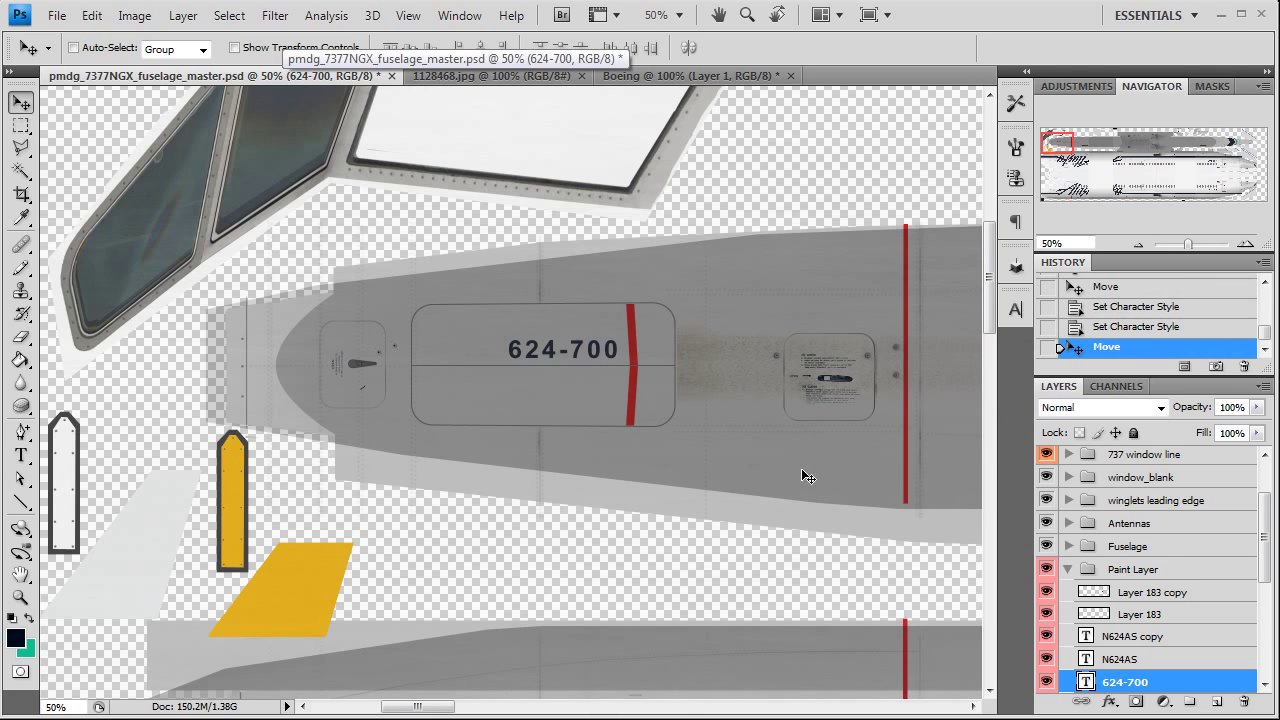
click(470, 77)
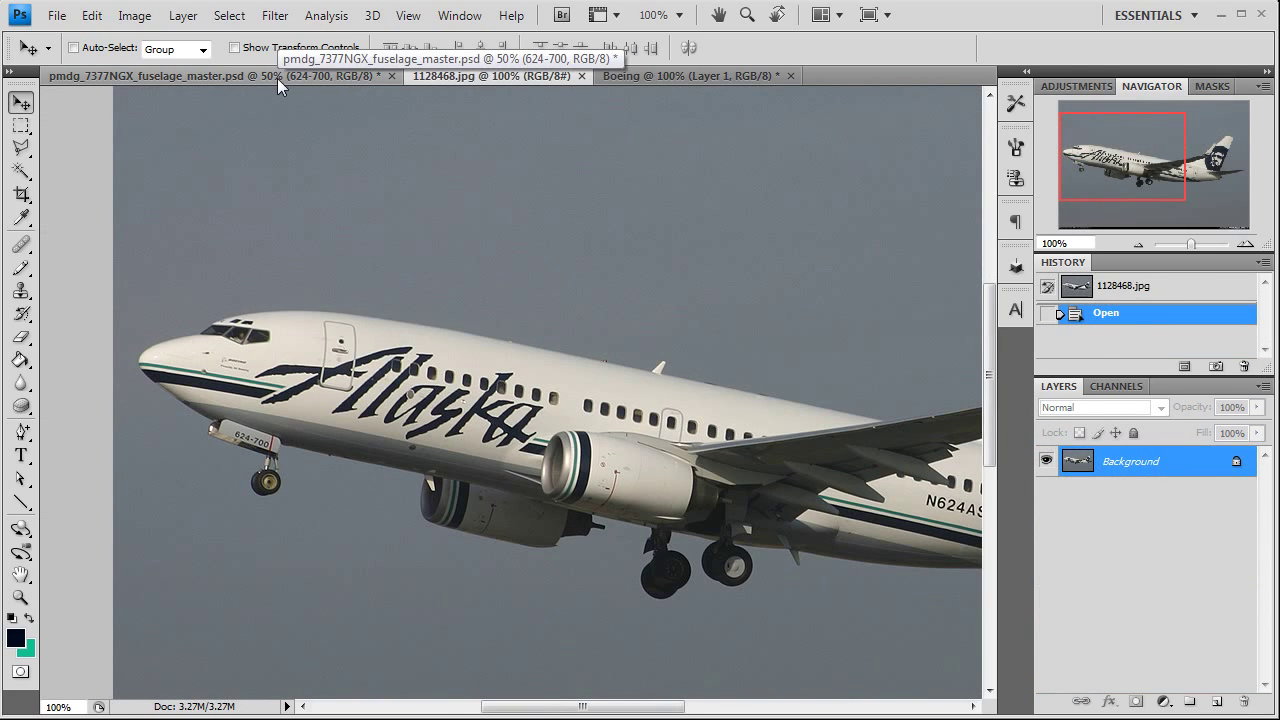
click(277, 77)
drag(584, 359, 554, 359)
click(1018, 310)
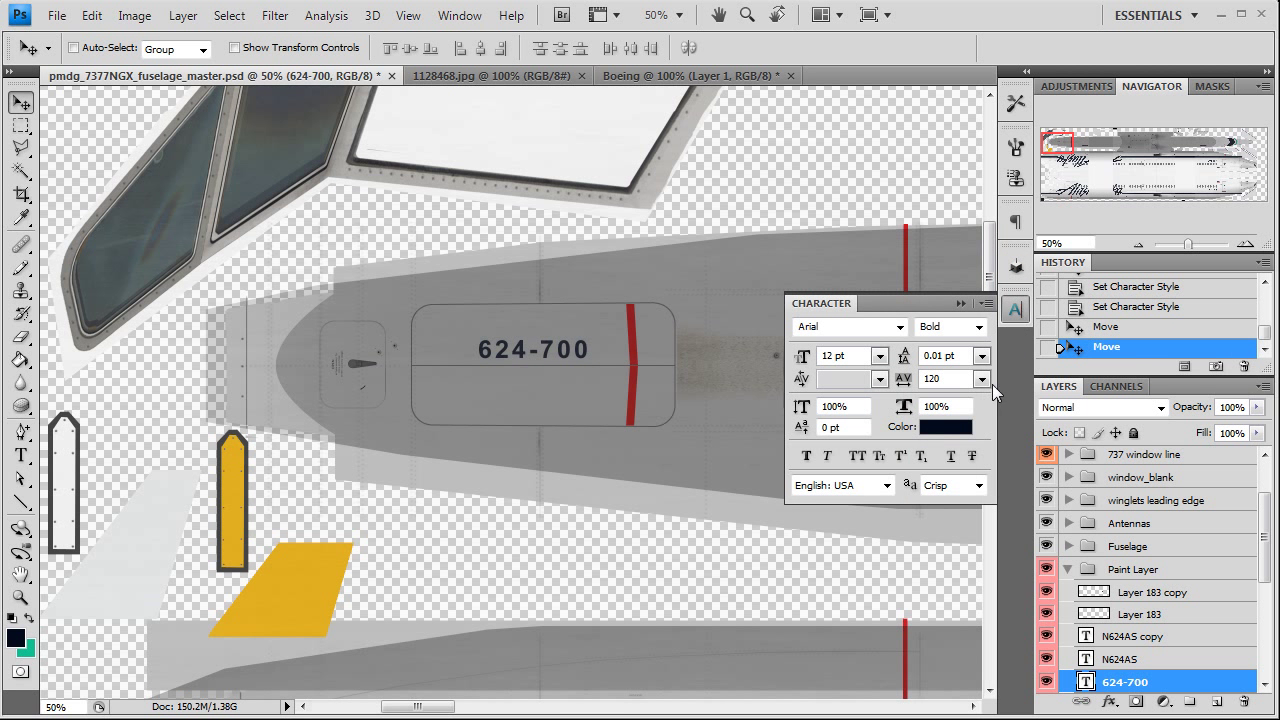
click(982, 379)
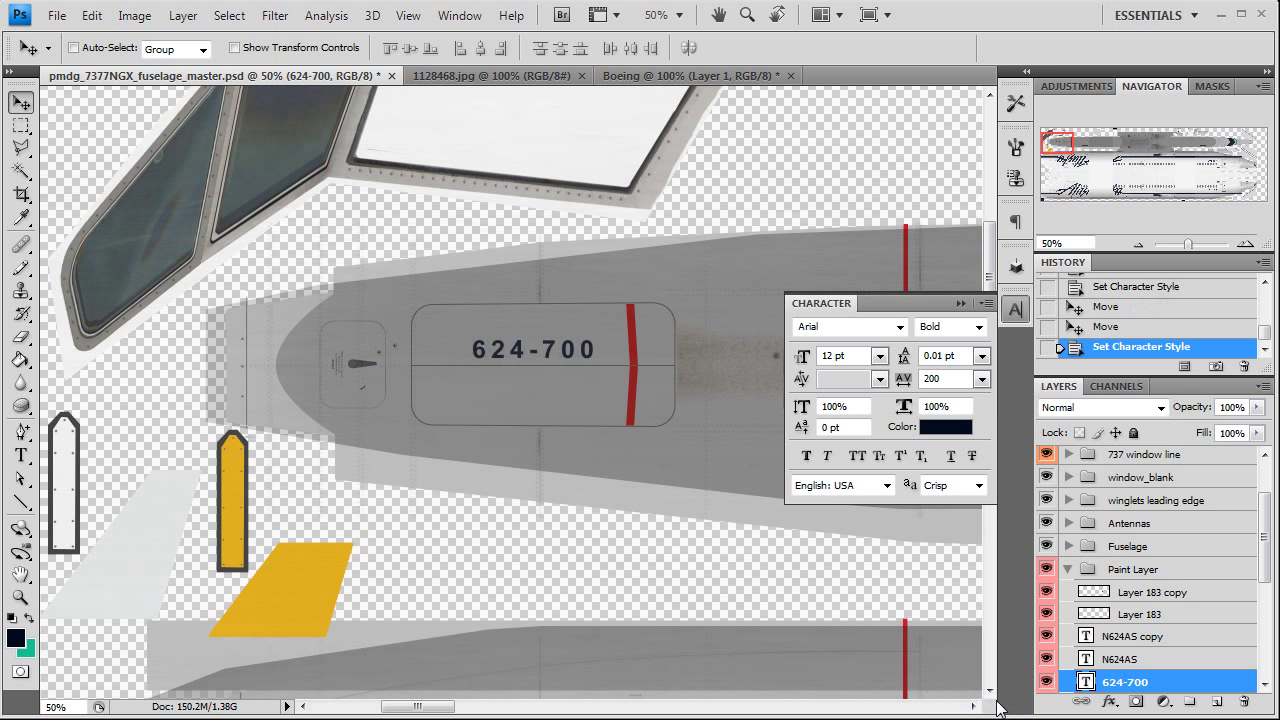
click(1015, 309)
drag(547, 358, 566, 361)
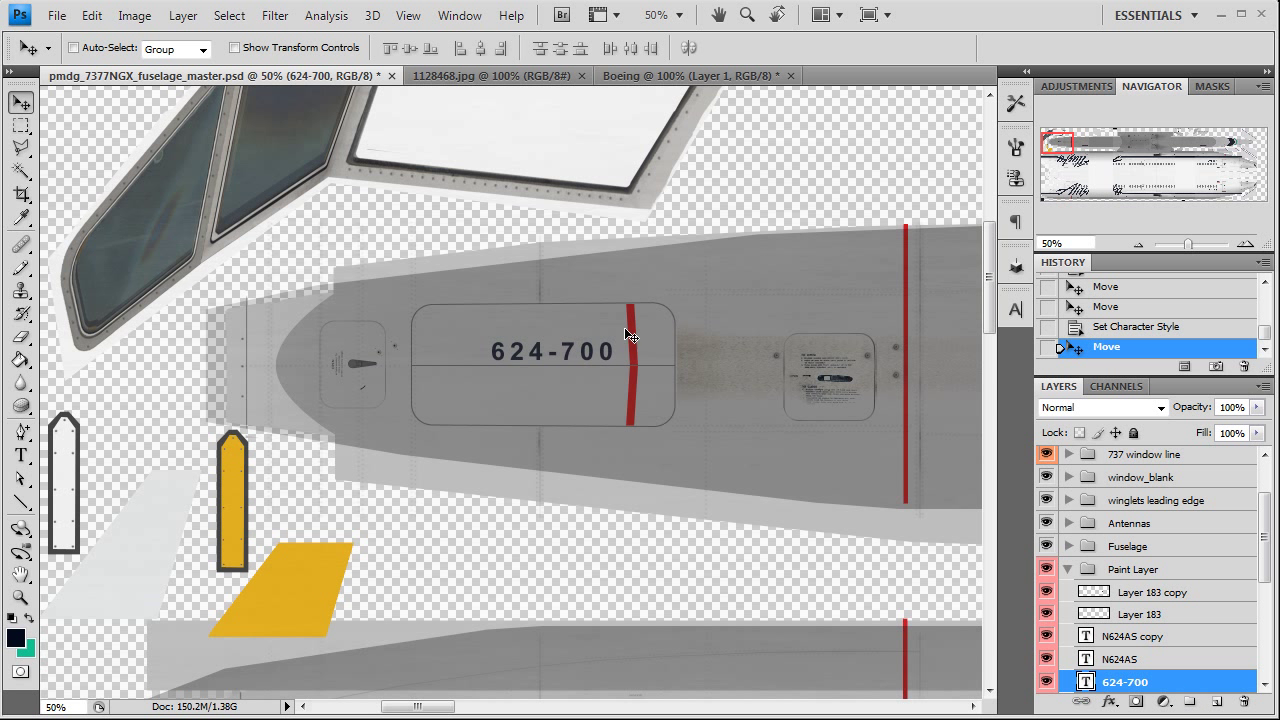
Duplicate the 624-700 label, rotate the copy 180°, and place it just below the original
right_click(1187, 690)
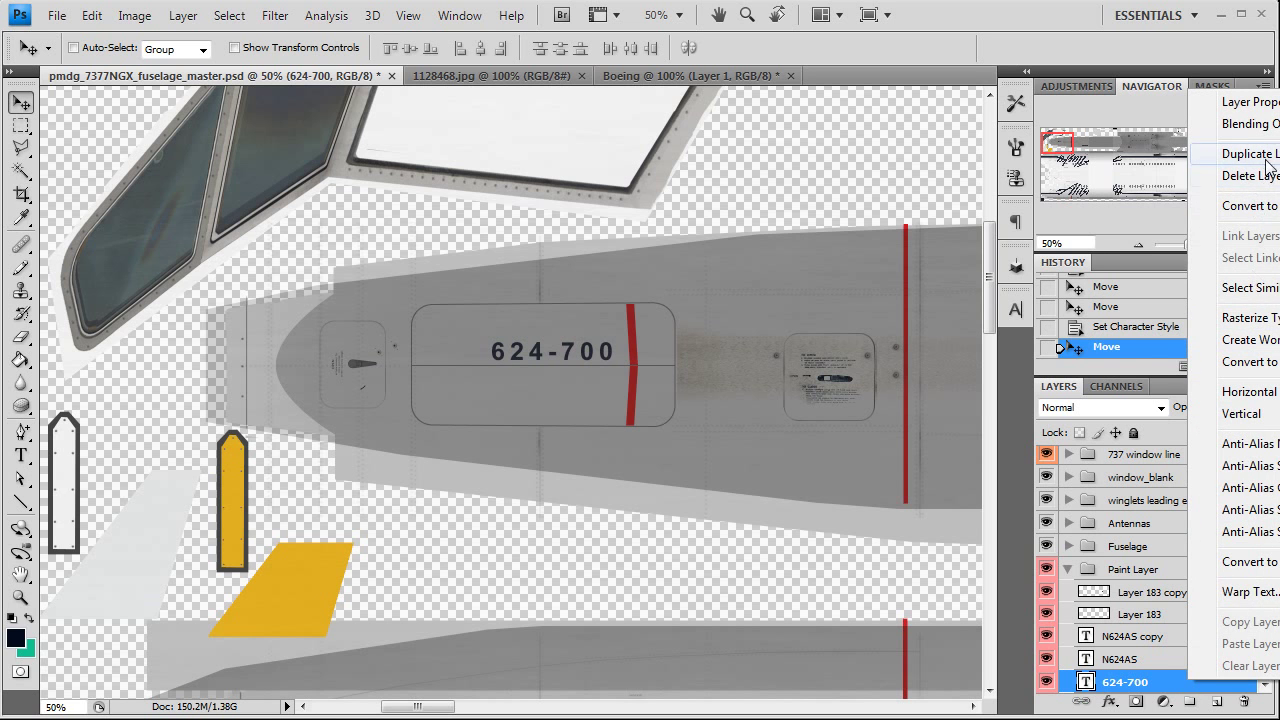
click(1100, 160)
click(856, 258)
drag(446, 305, 446, 332)
click(90, 16)
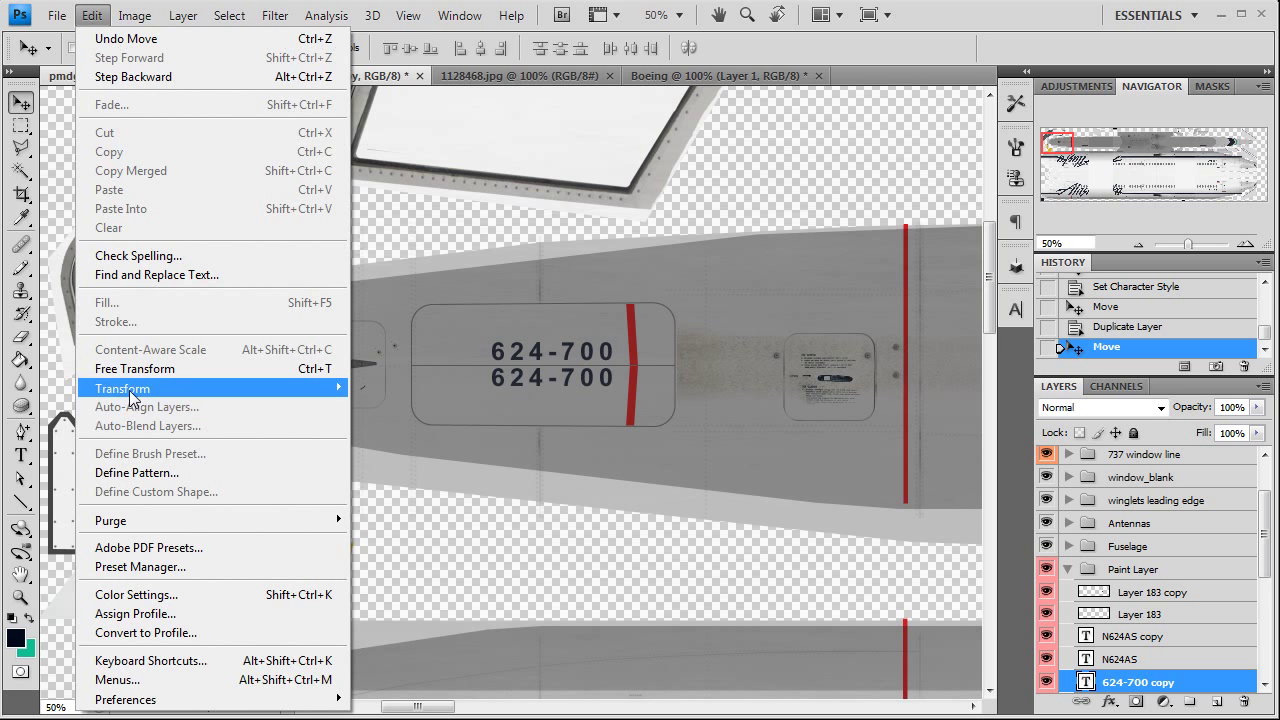
mouse_move(135, 390)
click(445, 538)
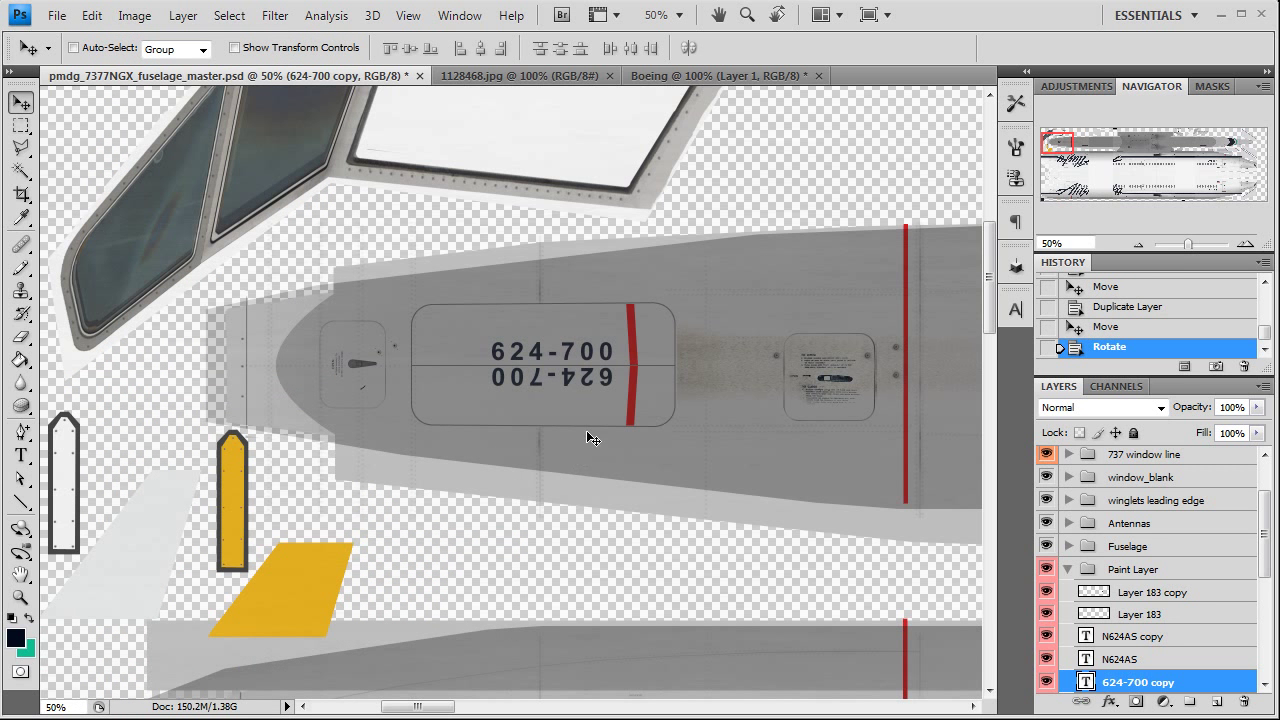
key(shift+Down)
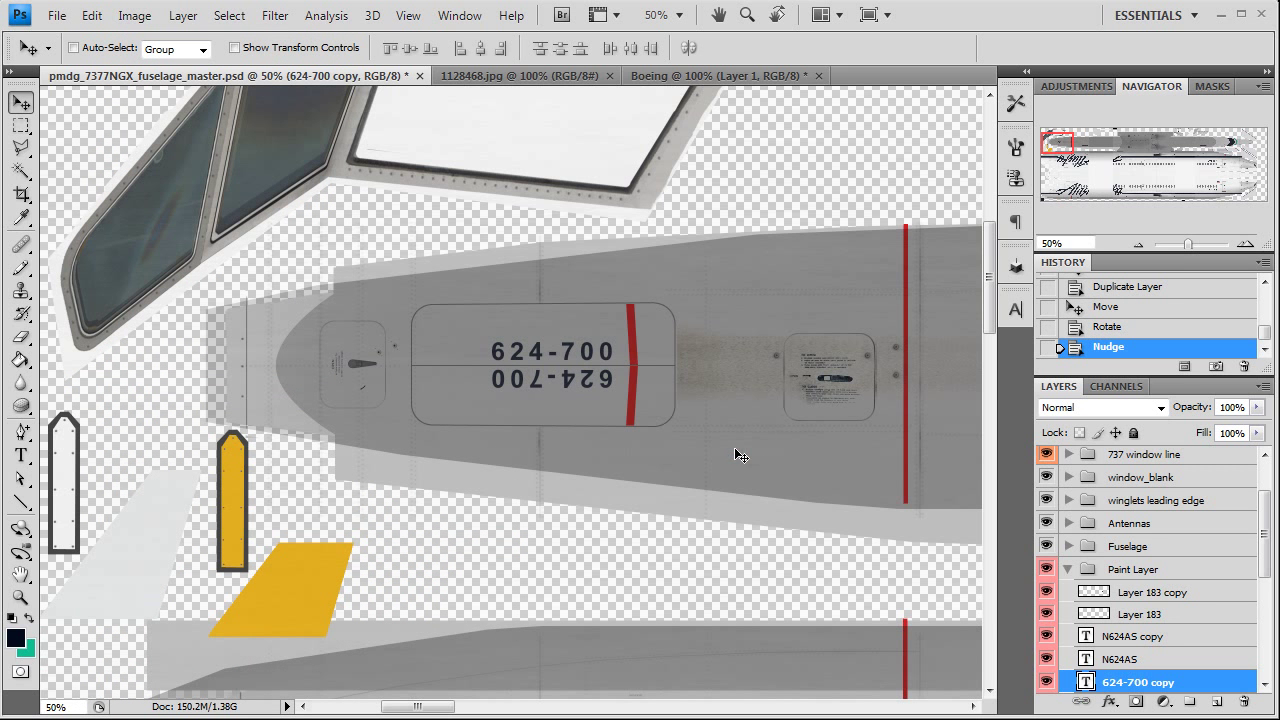
Check the reference photo and start a new text label left of the nose panel
click(21, 455)
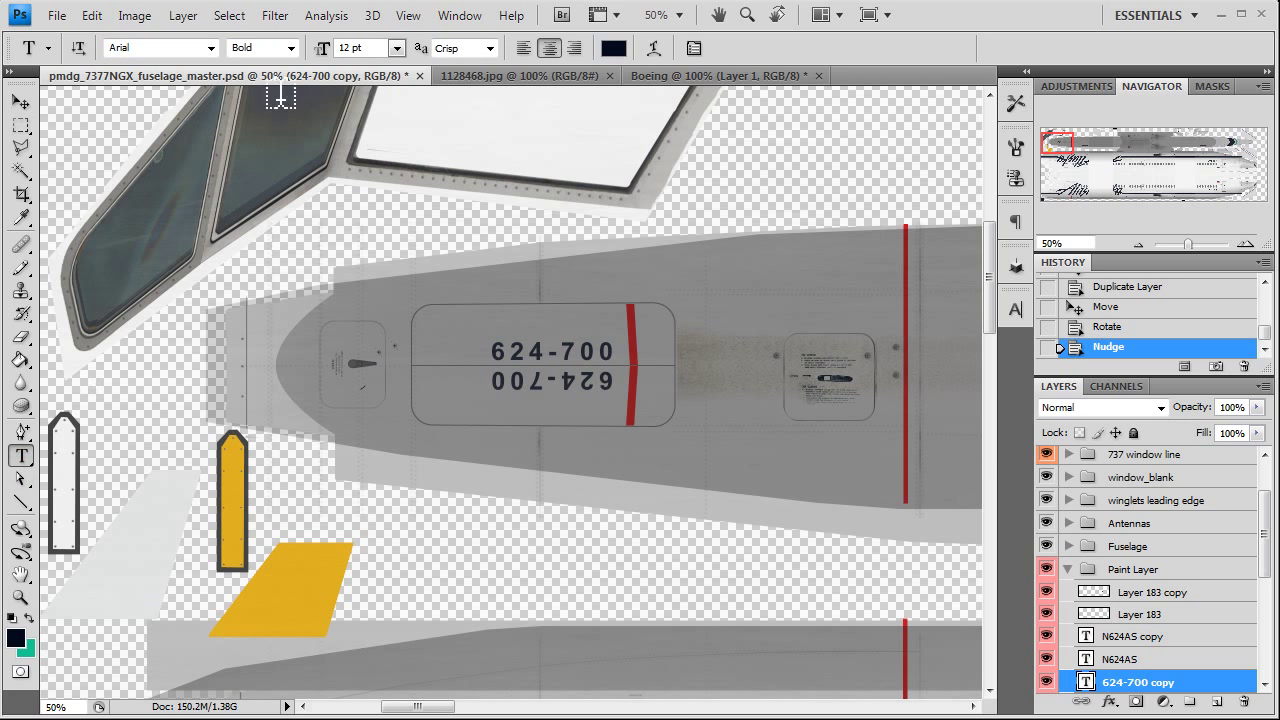
click(490, 77)
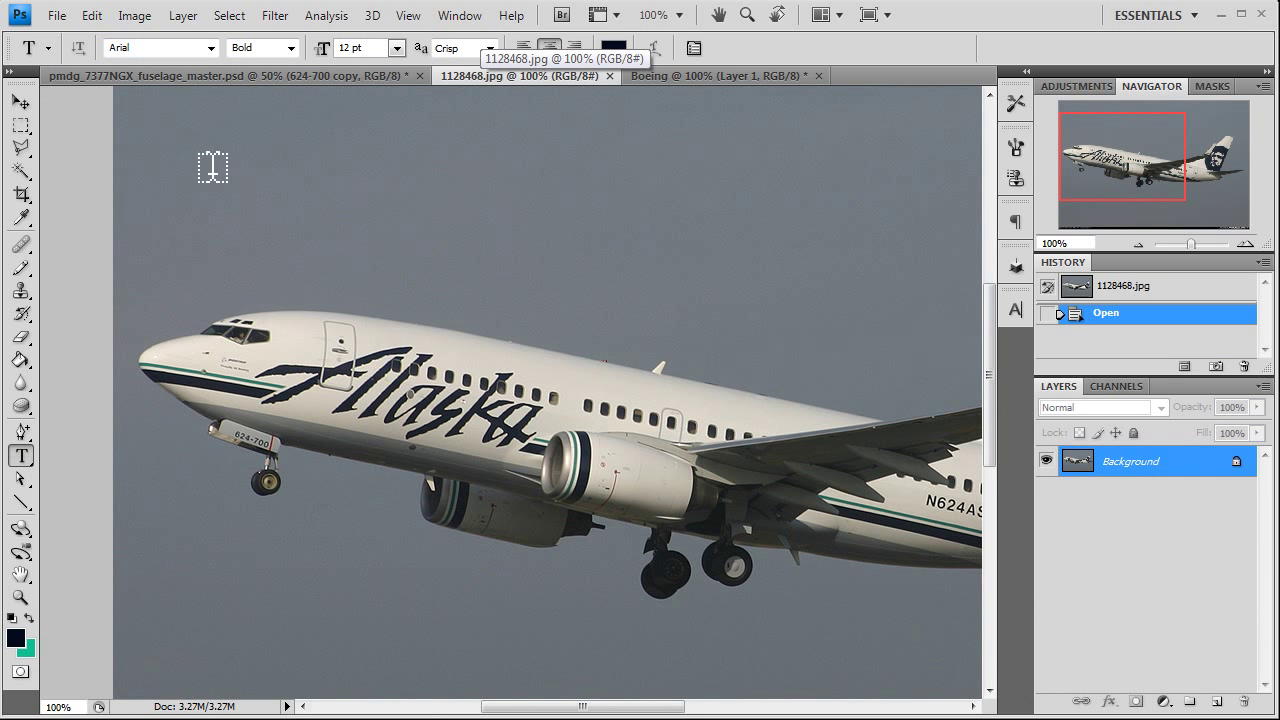
click(267, 79)
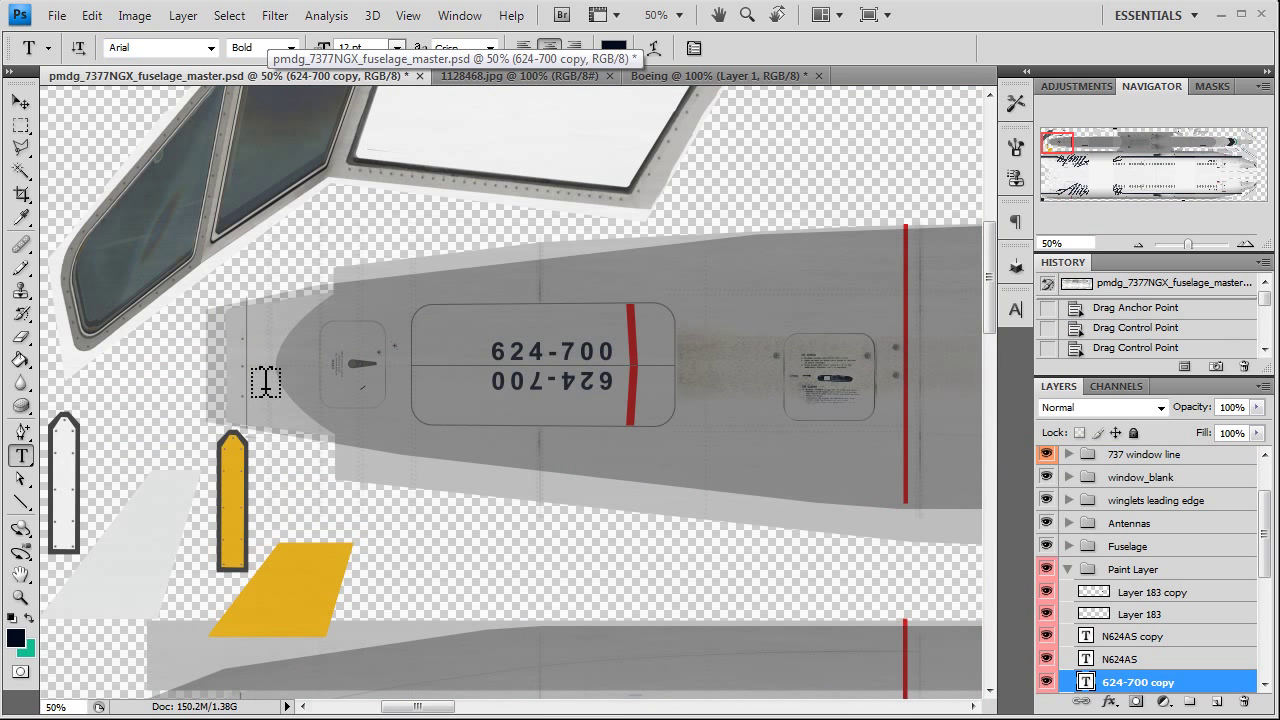
click(262, 385)
Type '700', rotate it 90° clockwise, and place it upright beside the nose tip
text(70)
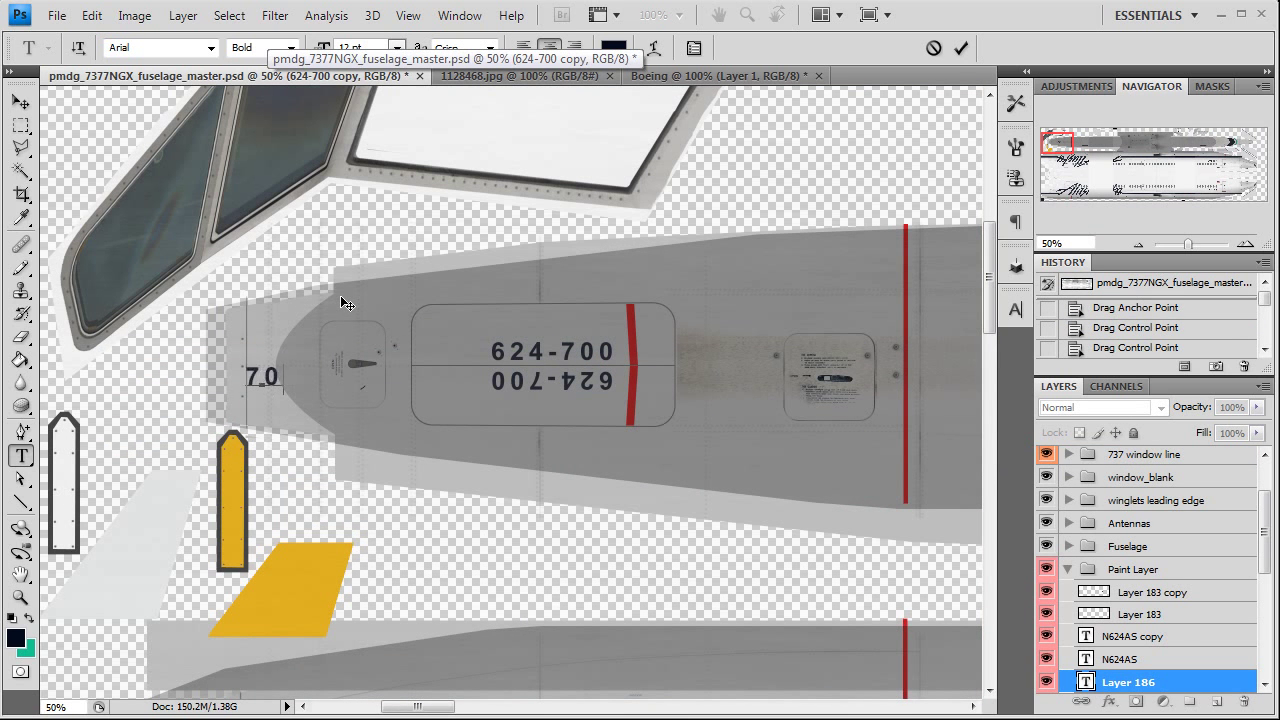
text(0)
click(20, 102)
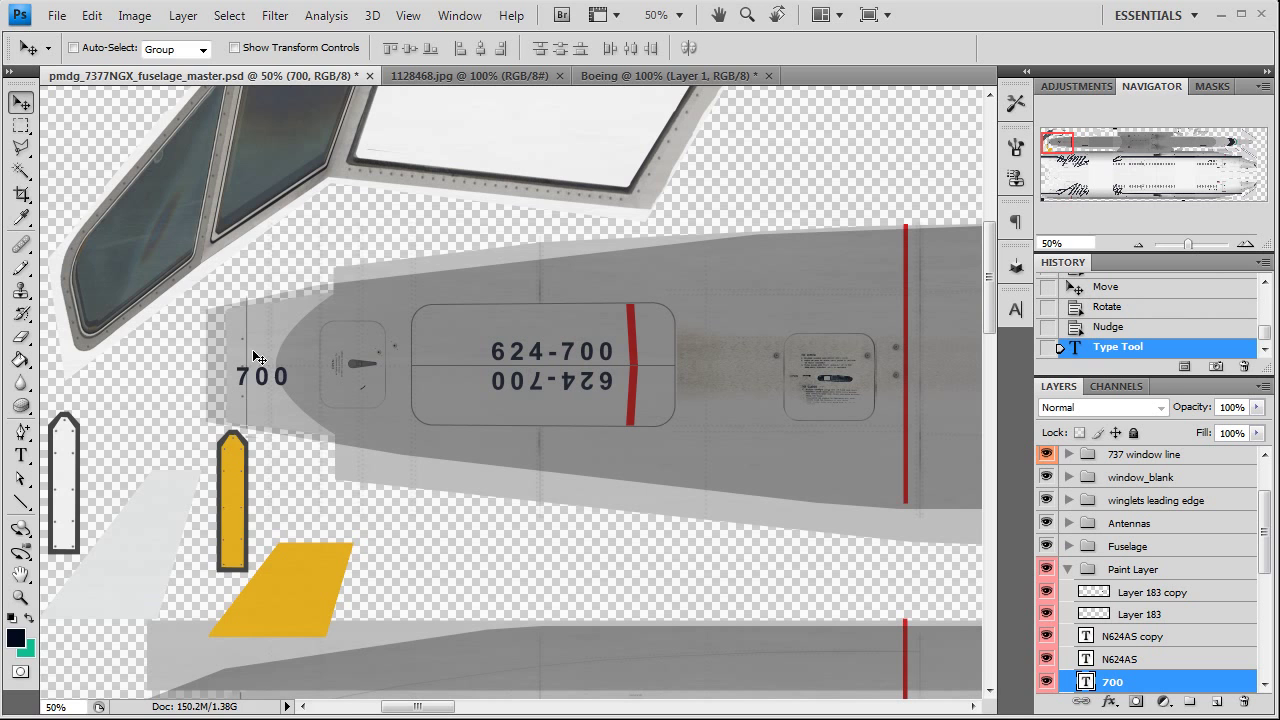
click(91, 15)
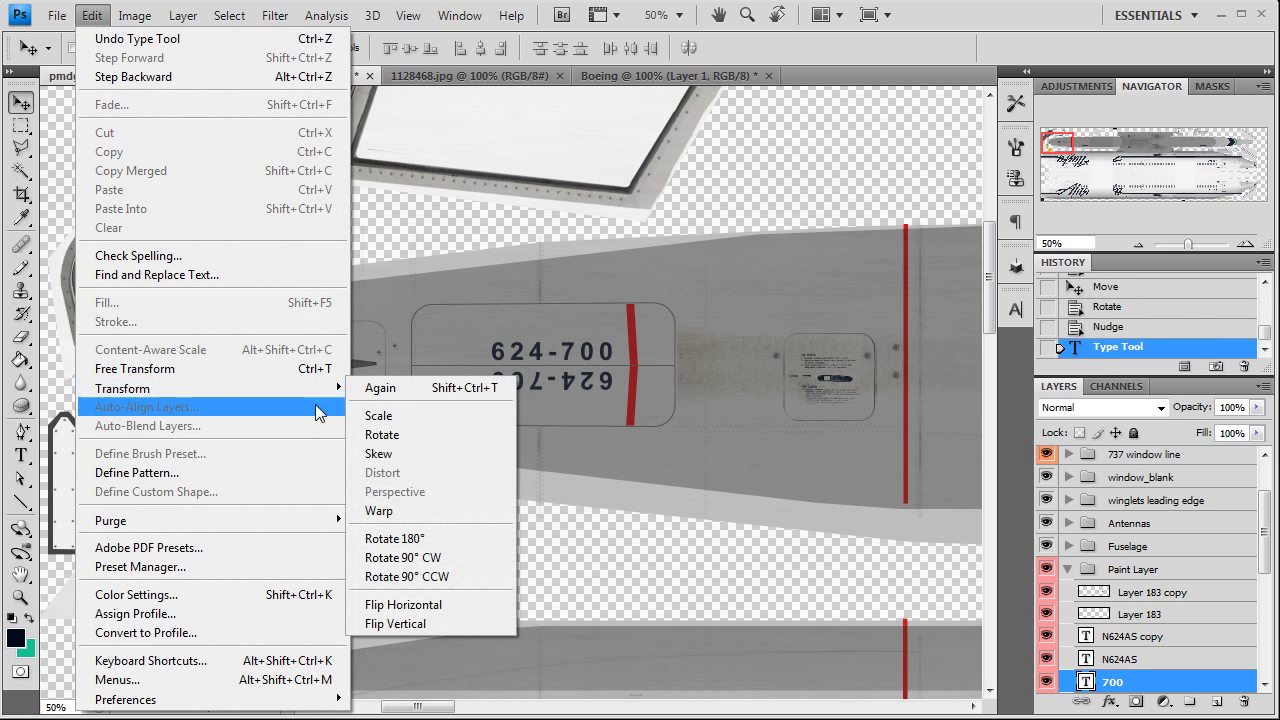
click(405, 576)
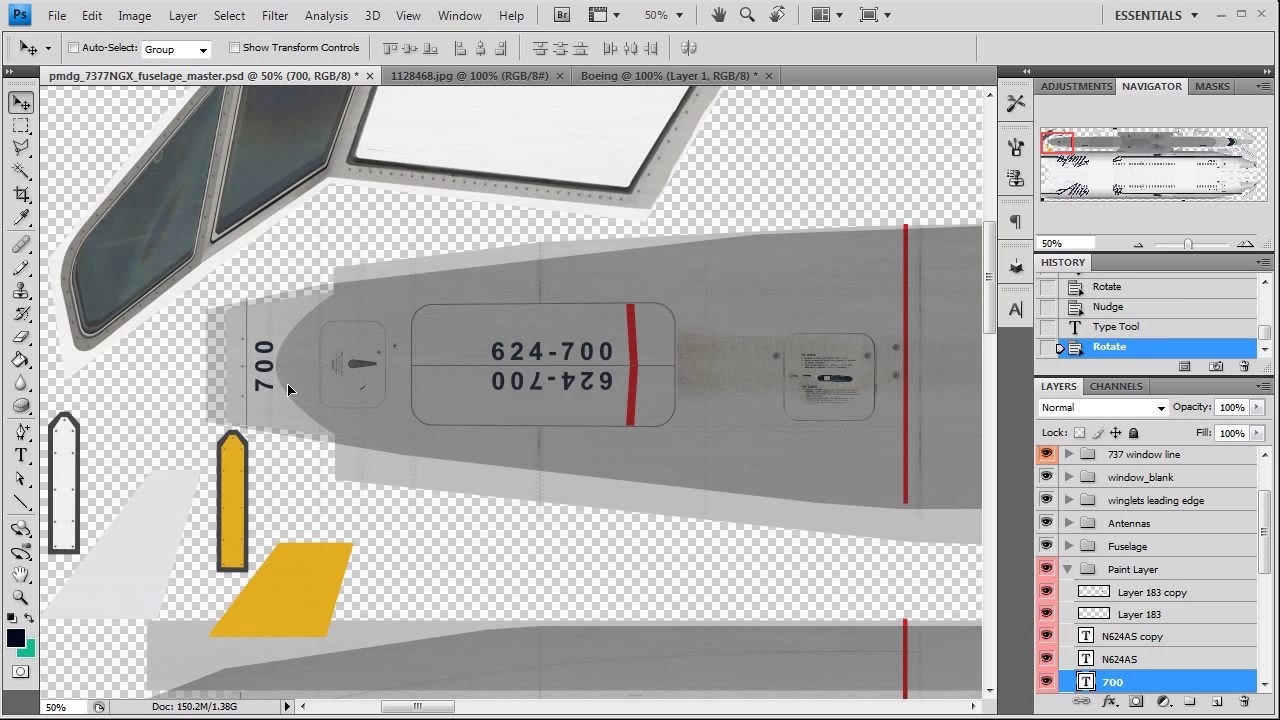
drag(290, 389, 295, 392)
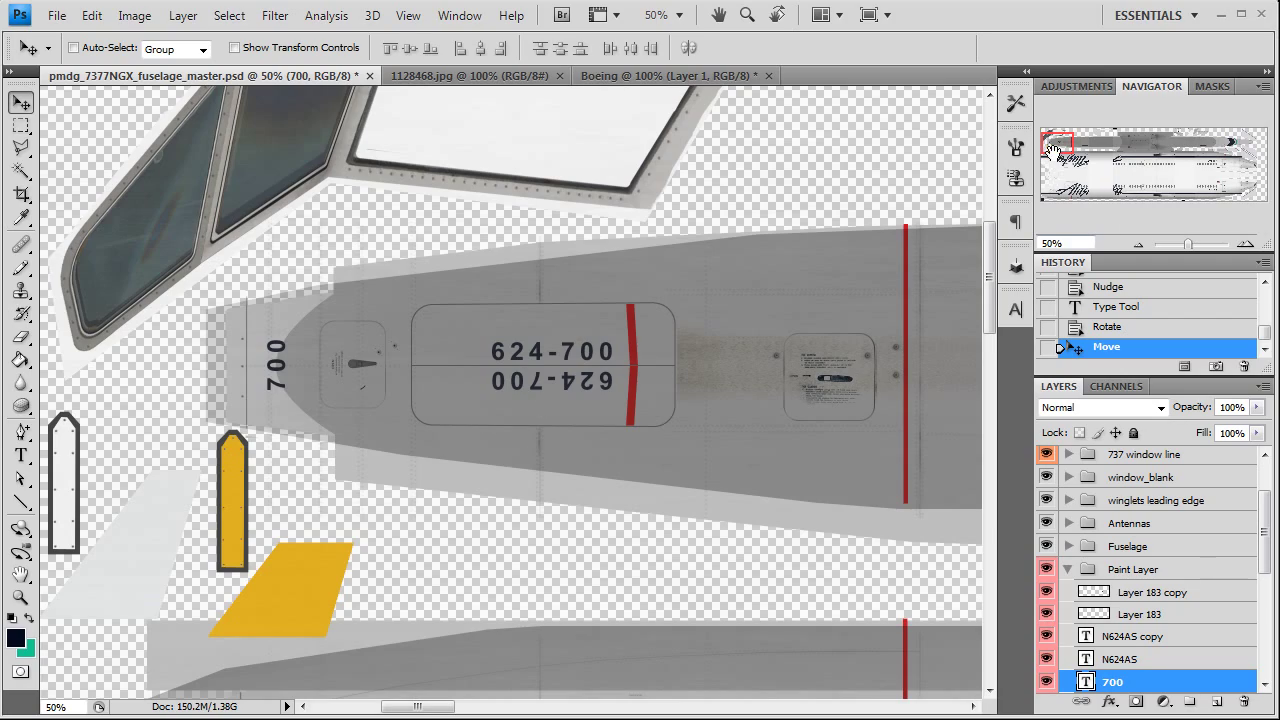
drag(1055, 150, 1046, 186)
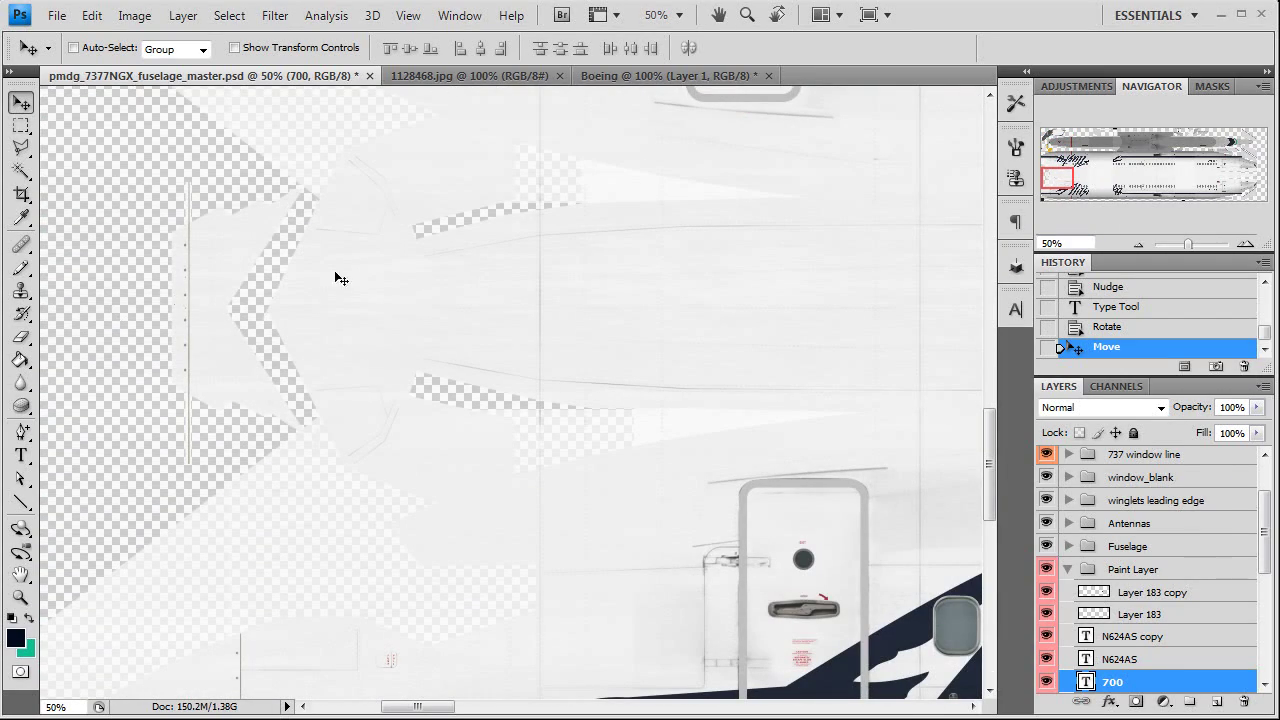
Briefly show the paint region map in PAINT GUIDES, then hide the guides again
scroll(1104, 530, up, 1)
click(1068, 458)
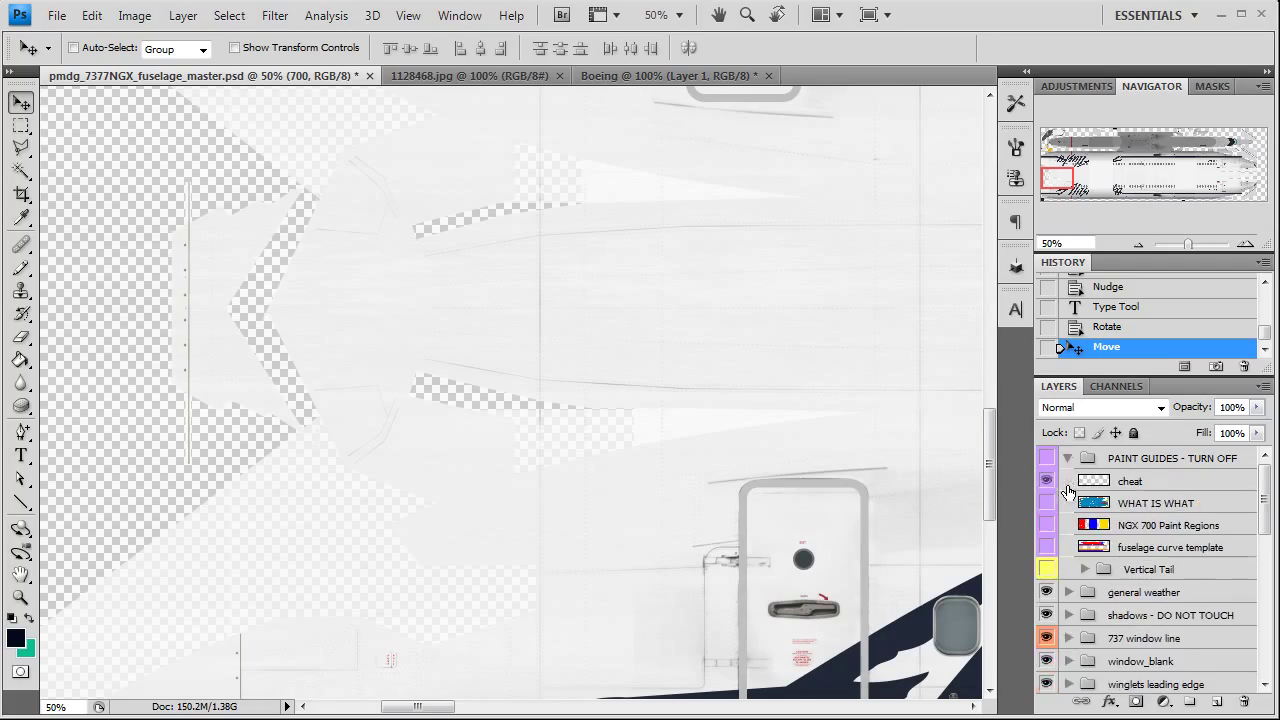
click(1047, 503)
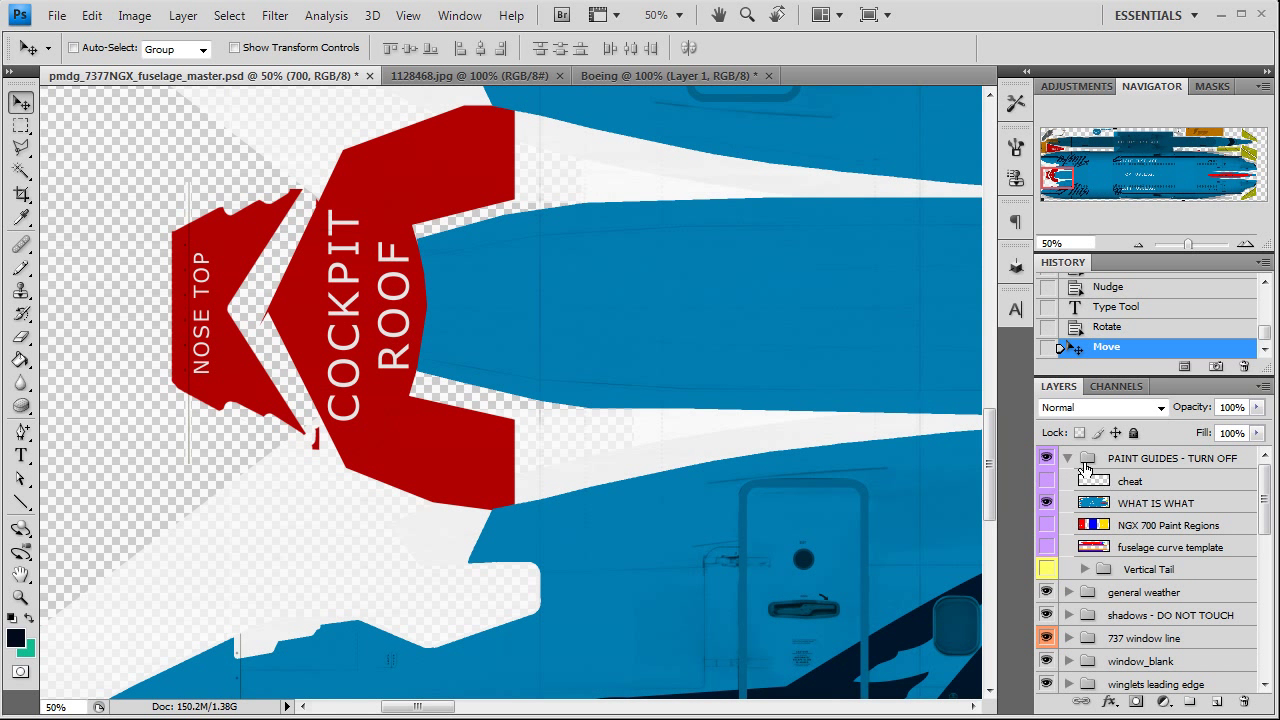
click(1068, 458)
click(1046, 458)
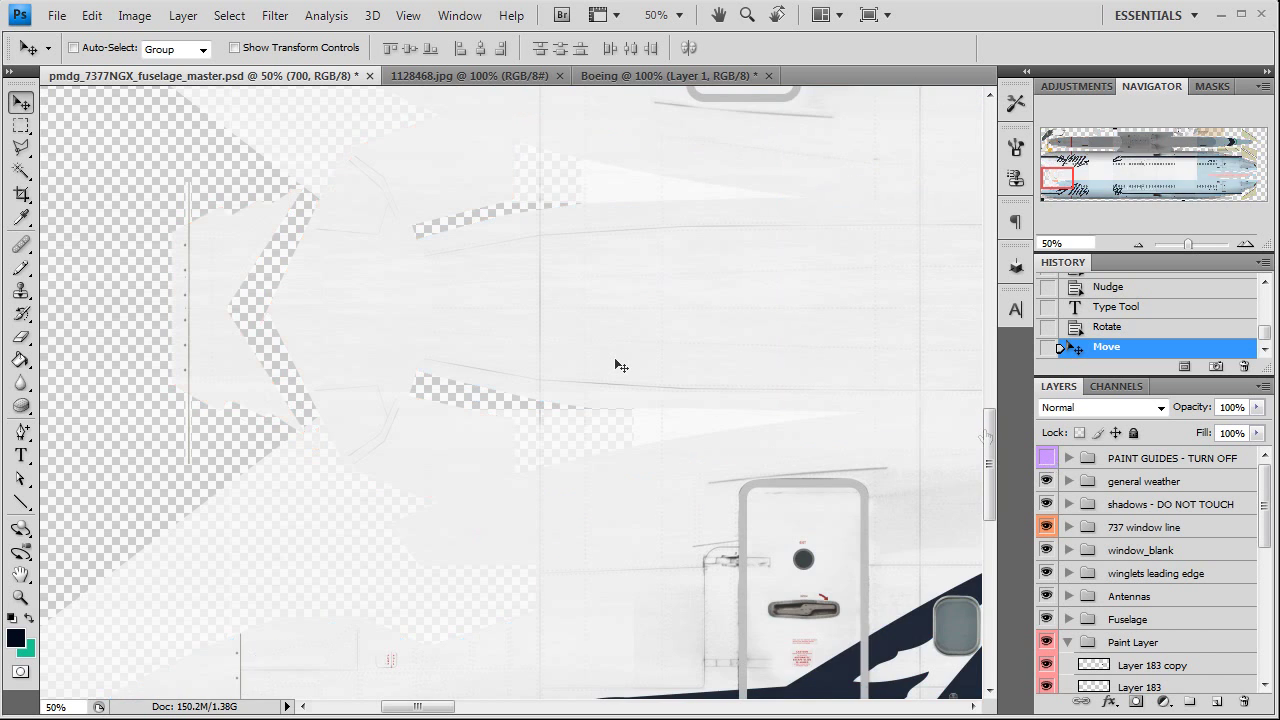
Type '624' on the nose top and rotate it 90° clockwise to run vertically
click(21, 455)
click(305, 310)
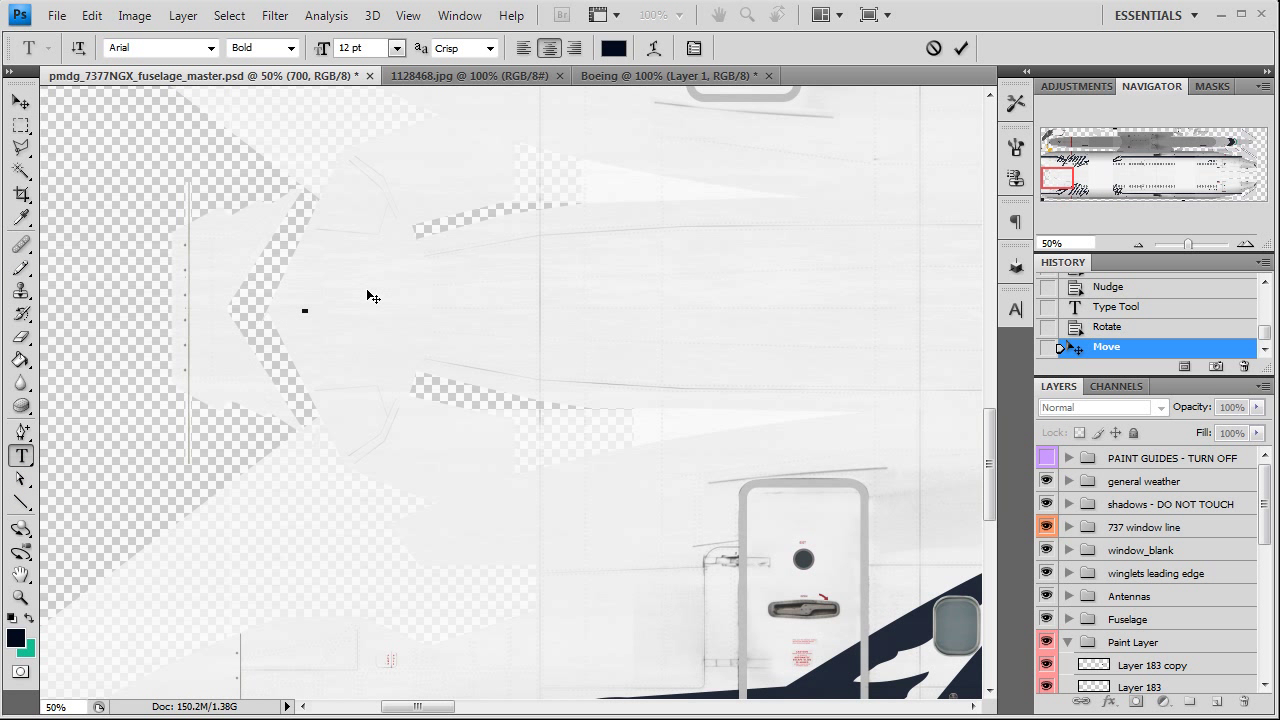
text(624)
drag(337, 314, 338, 320)
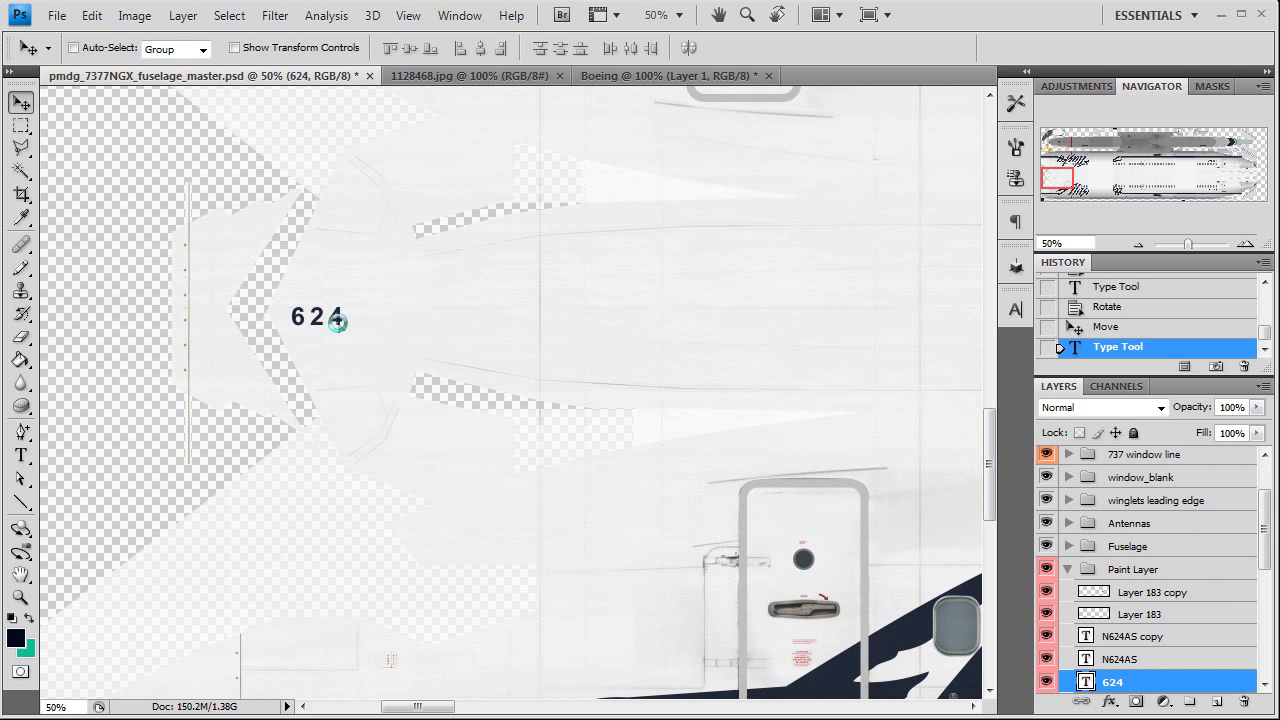
click(92, 15)
mouse_move(340, 397)
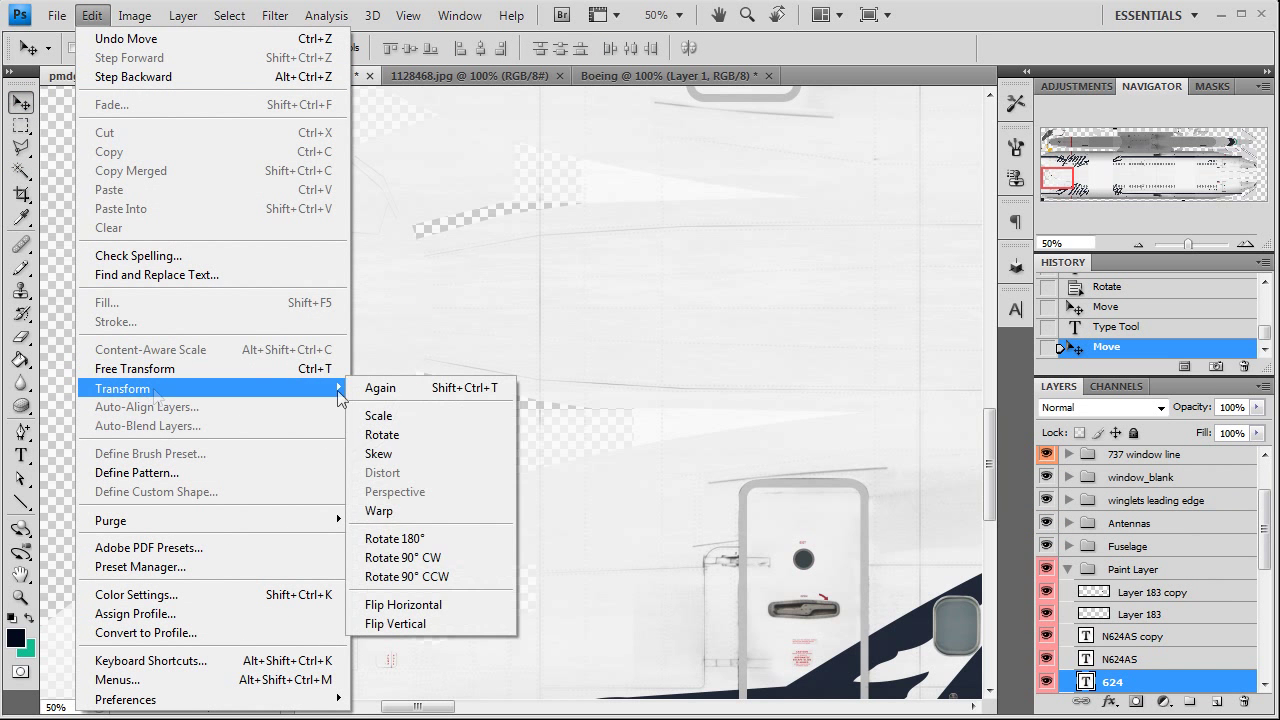
click(400, 557)
drag(345, 330, 334, 324)
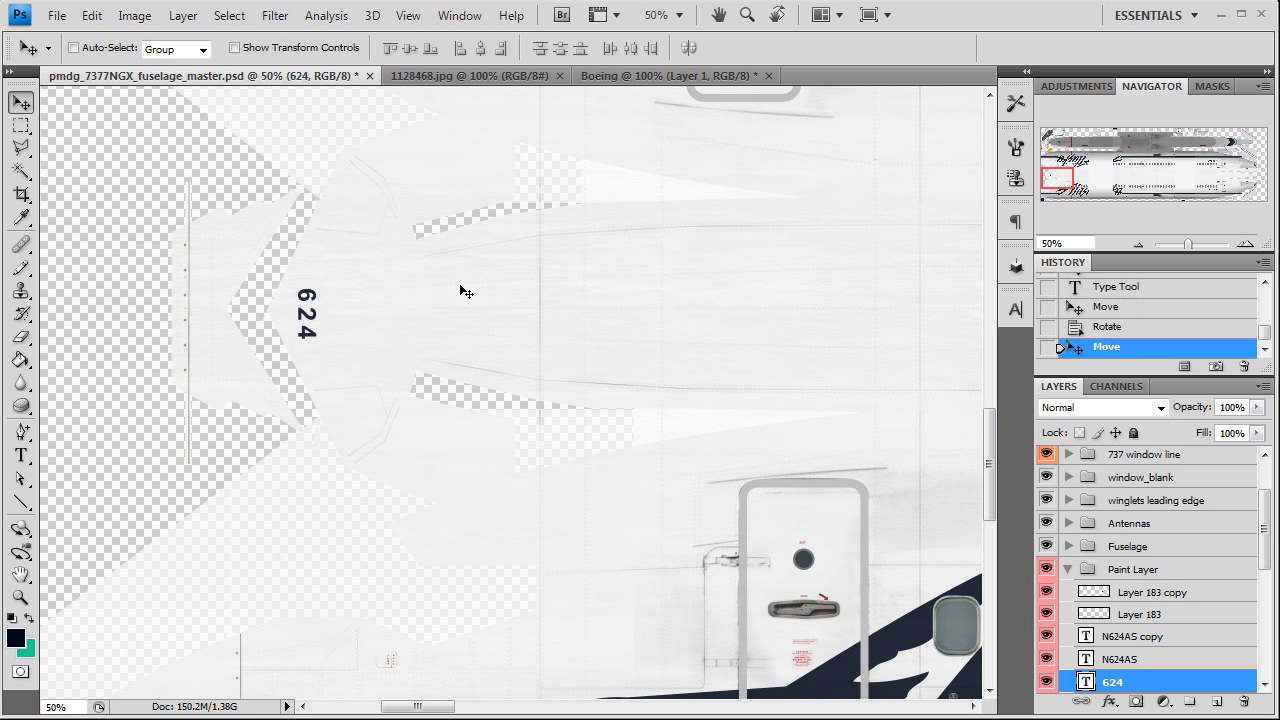
Set the 624 label to 18 pt with tracking 120 and nudge it into place
click(1015, 309)
click(879, 356)
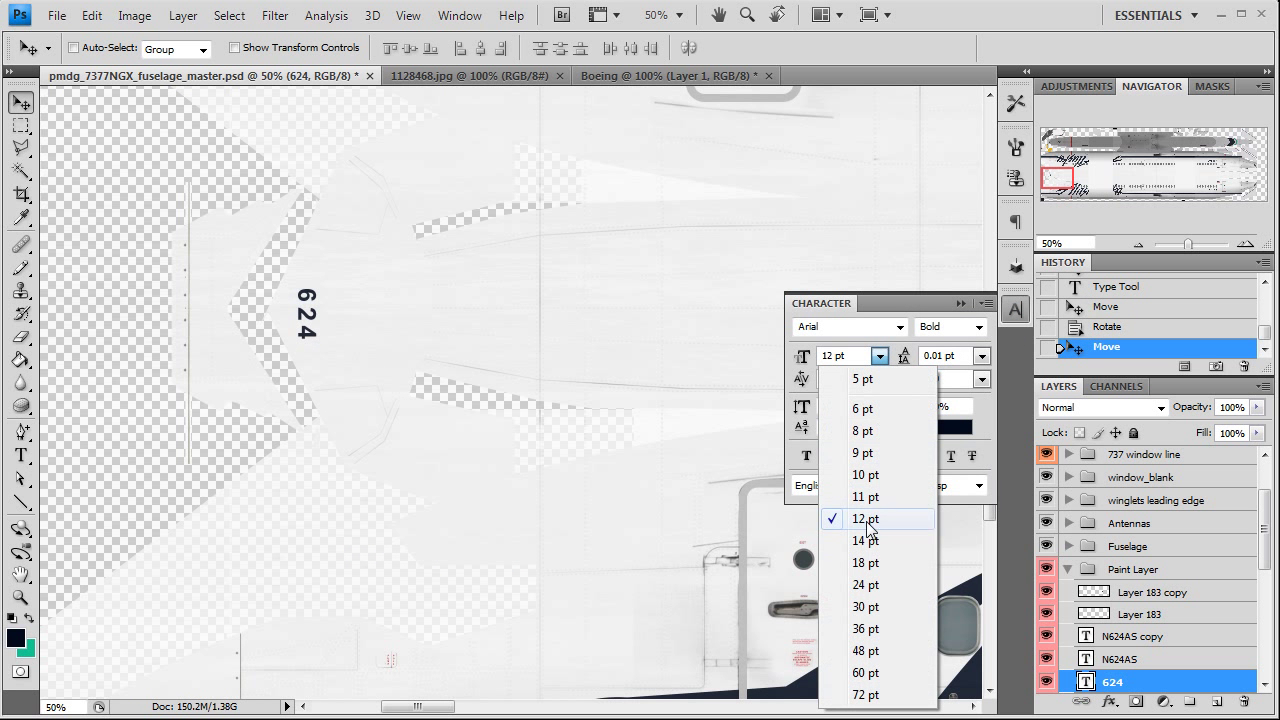
click(868, 535)
click(879, 356)
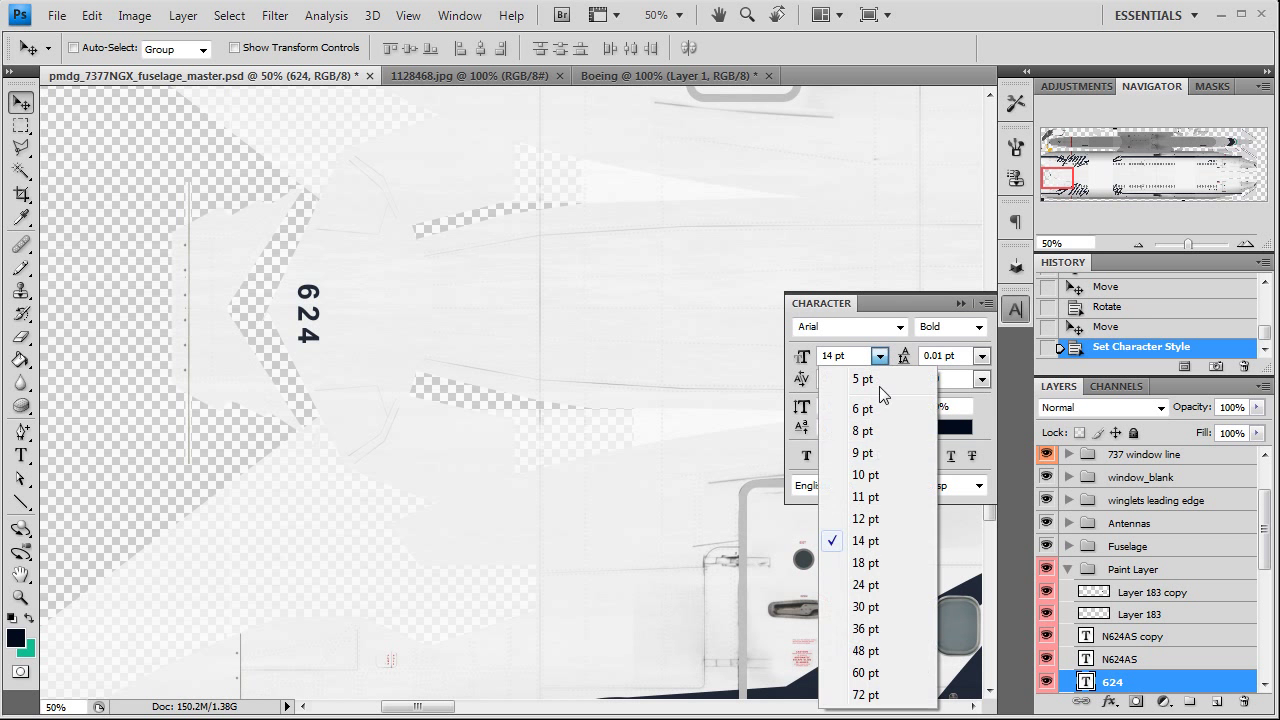
click(866, 564)
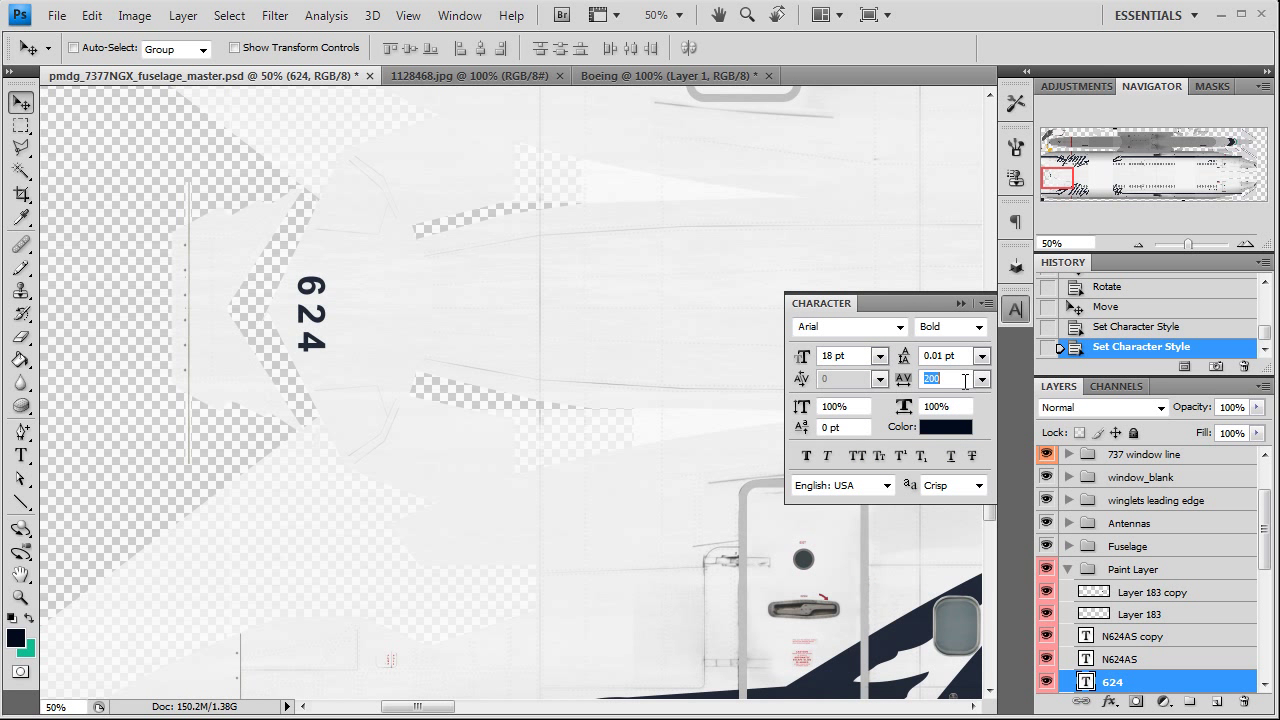
text(120)
key(Tab)
click(1015, 309)
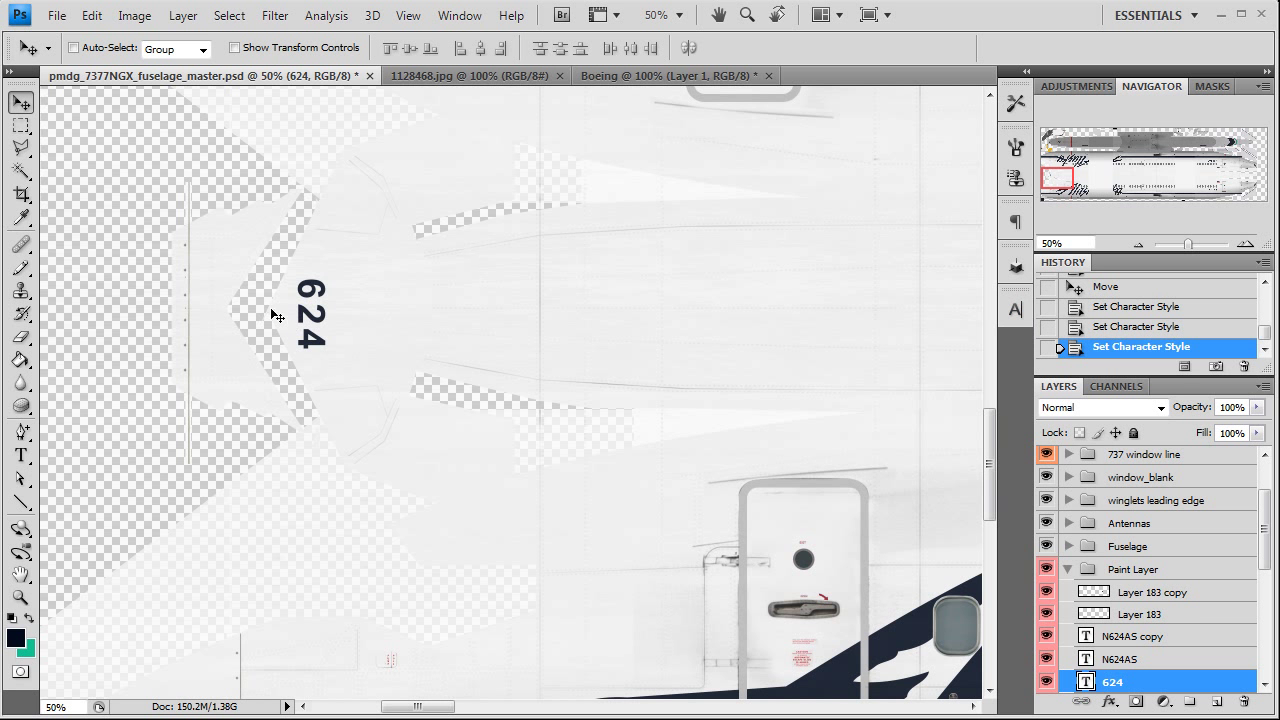
drag(304, 318, 313, 313)
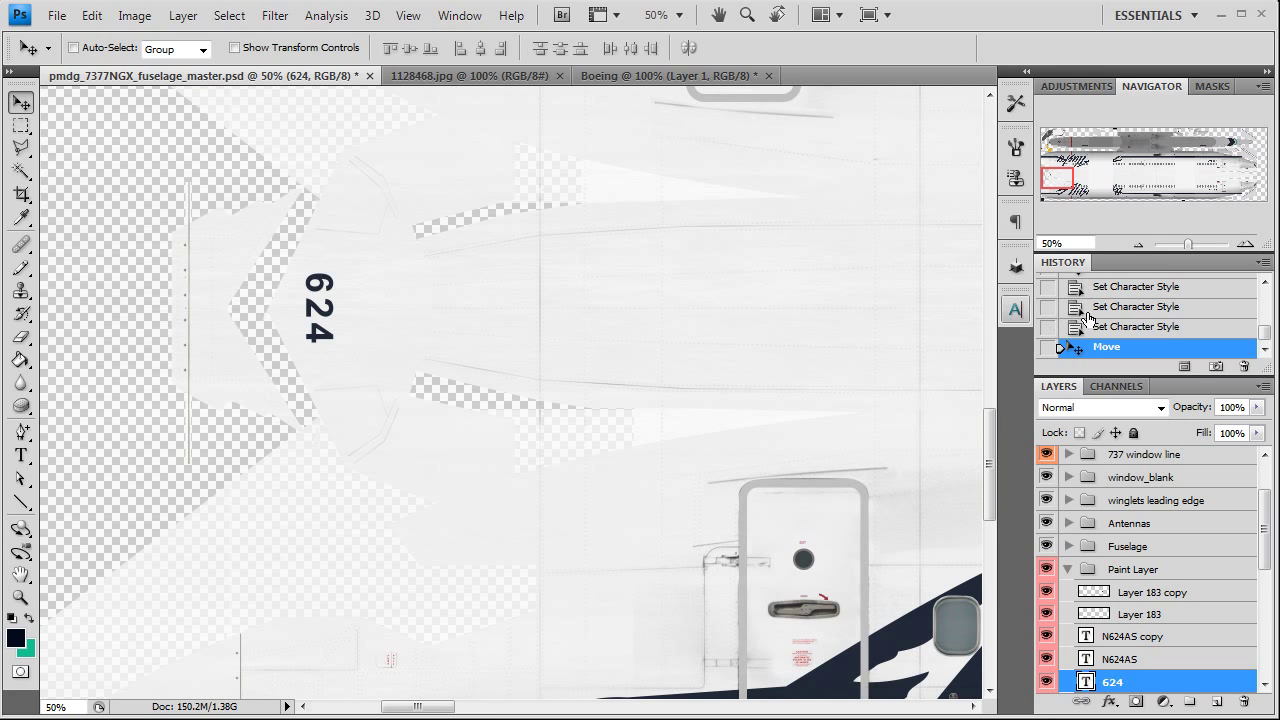
Pan the texture to the winglet strips, then view the tail and winglet on 1128468.jpg
click(1138, 245)
click(1138, 245)
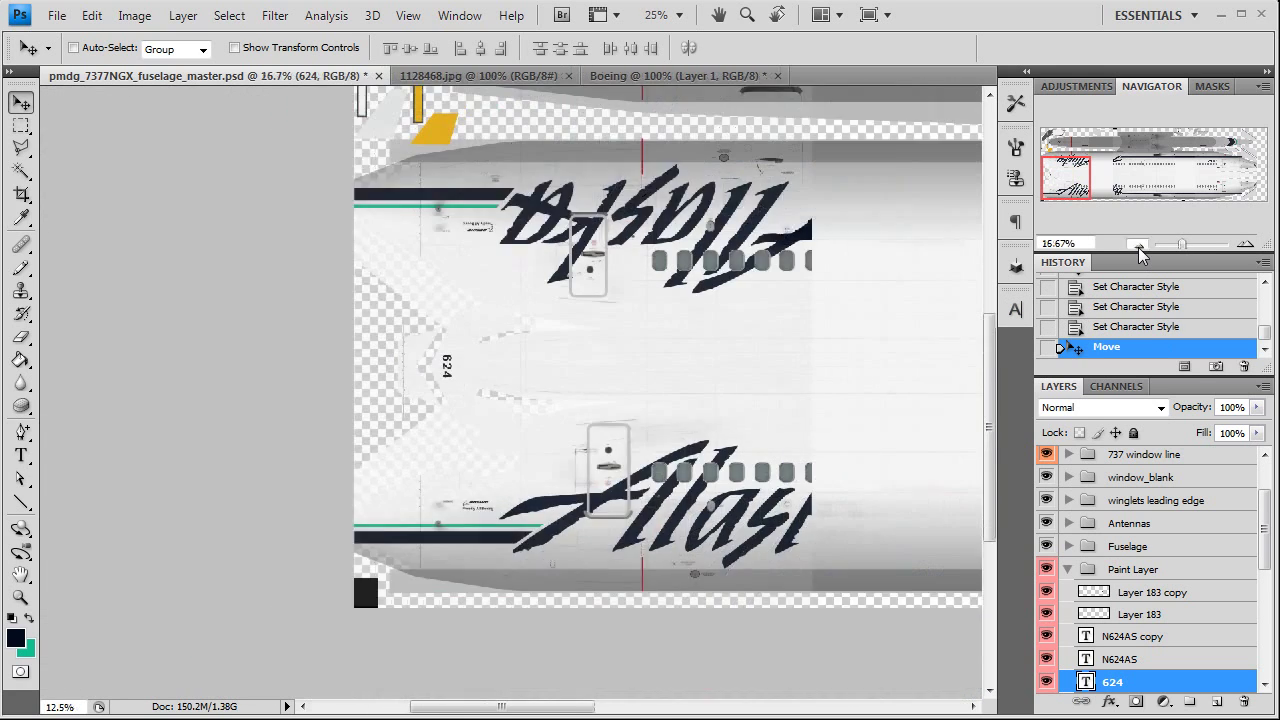
click(1138, 245)
drag(1070, 178, 1173, 175)
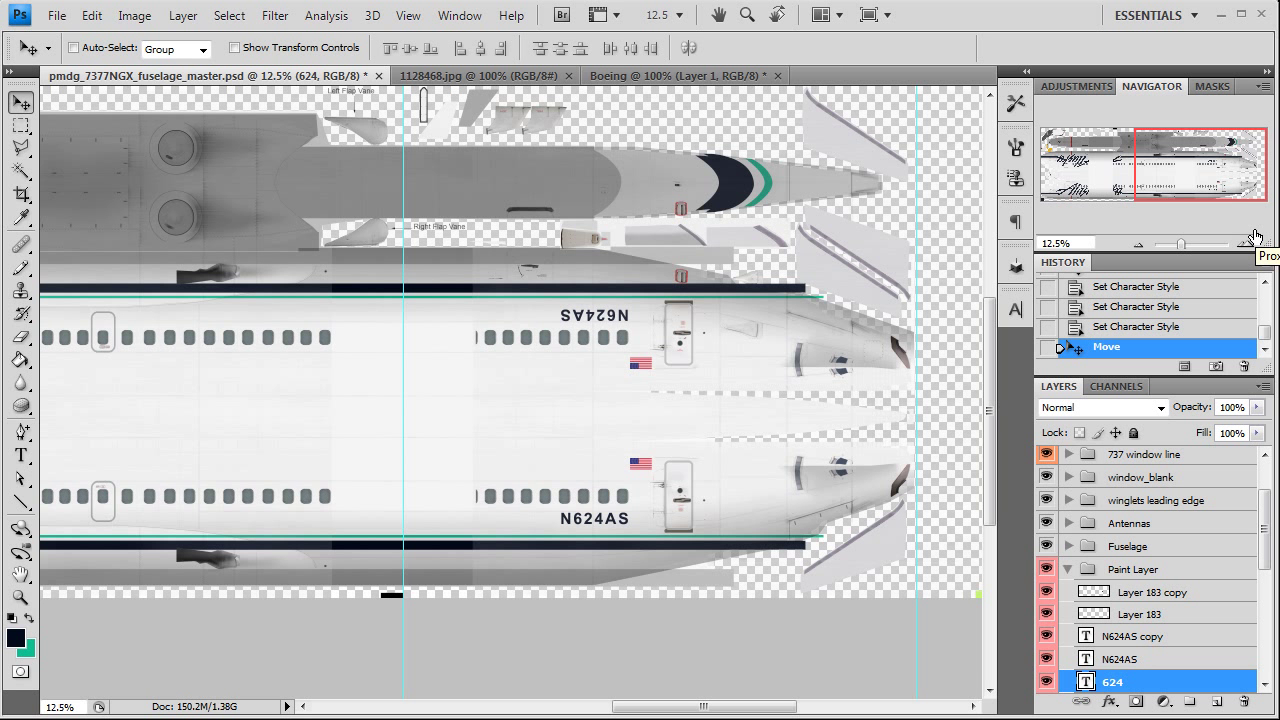
click(1245, 245)
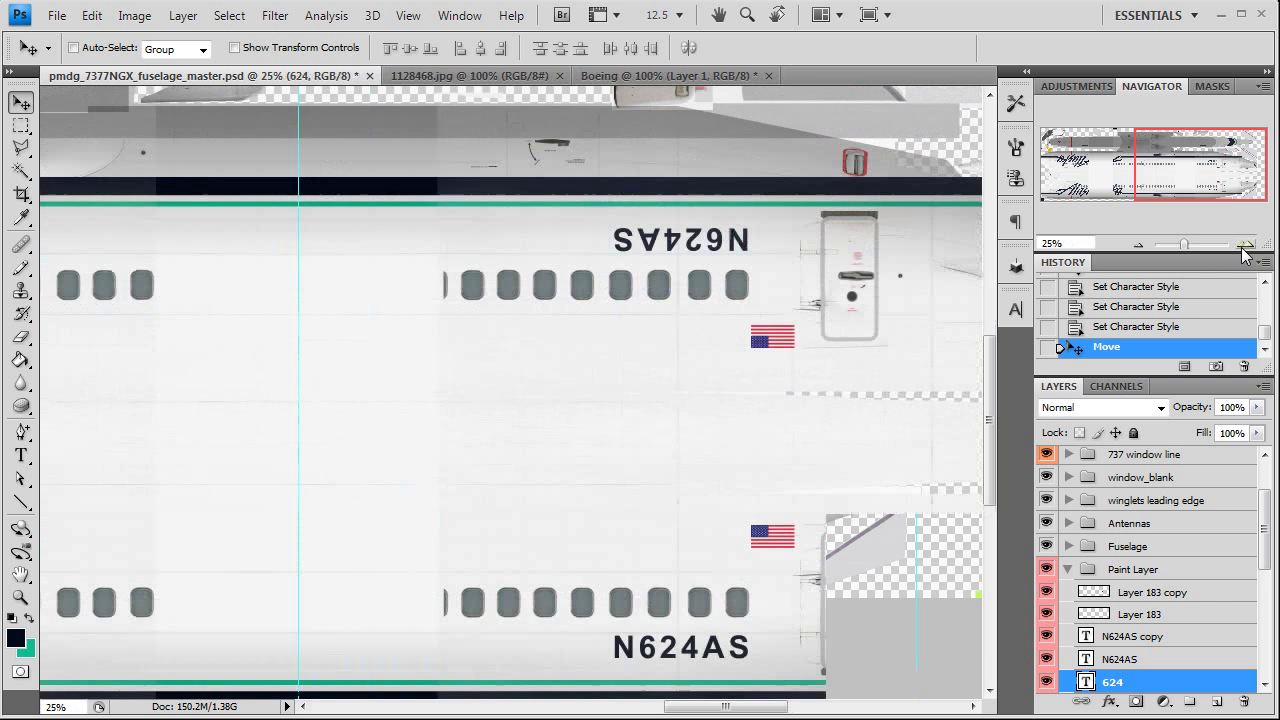
drag(1183, 188, 1233, 163)
click(1245, 245)
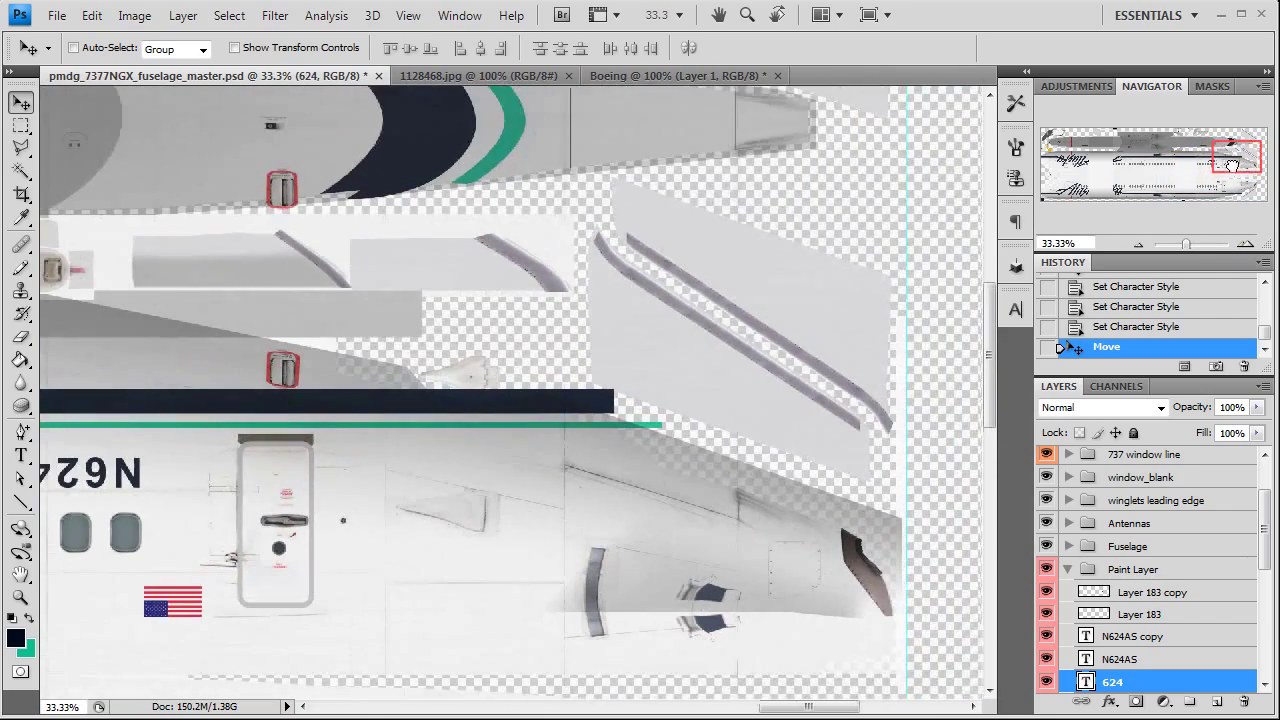
click(1245, 245)
click(1245, 245)
click(1245, 245)
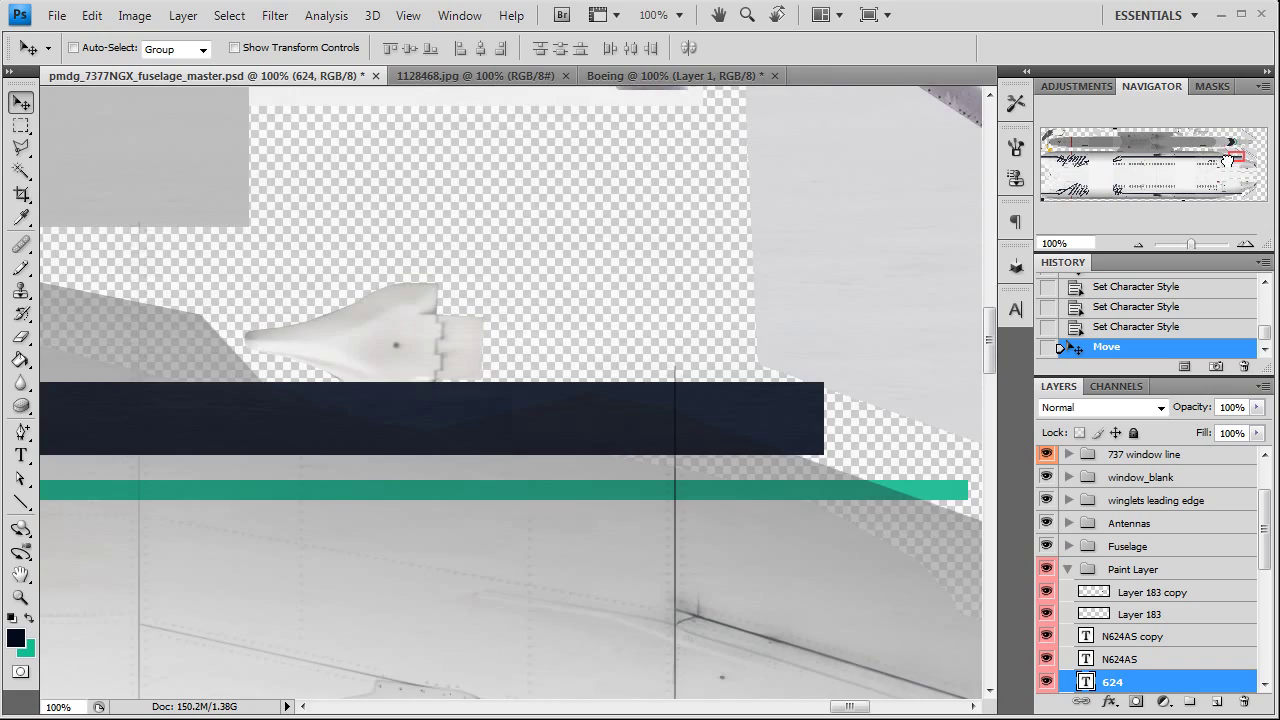
drag(1228, 160, 1236, 157)
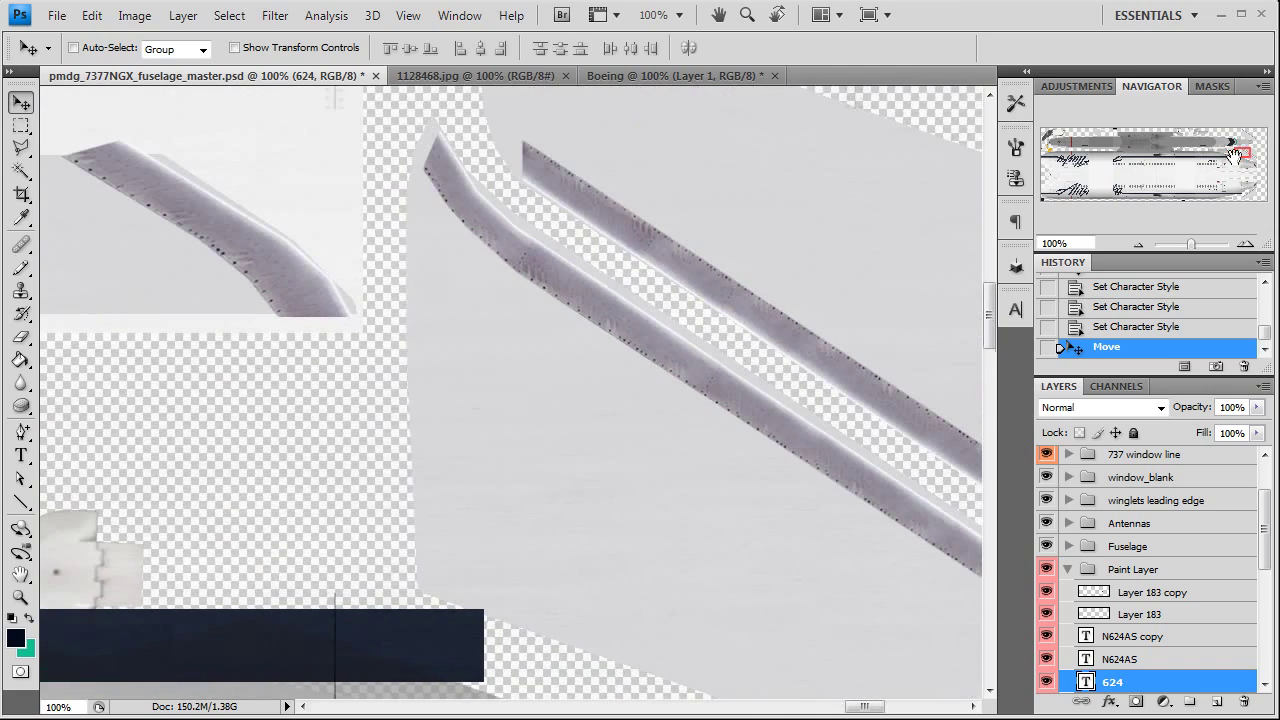
click(473, 76)
drag(1081, 182, 1200, 172)
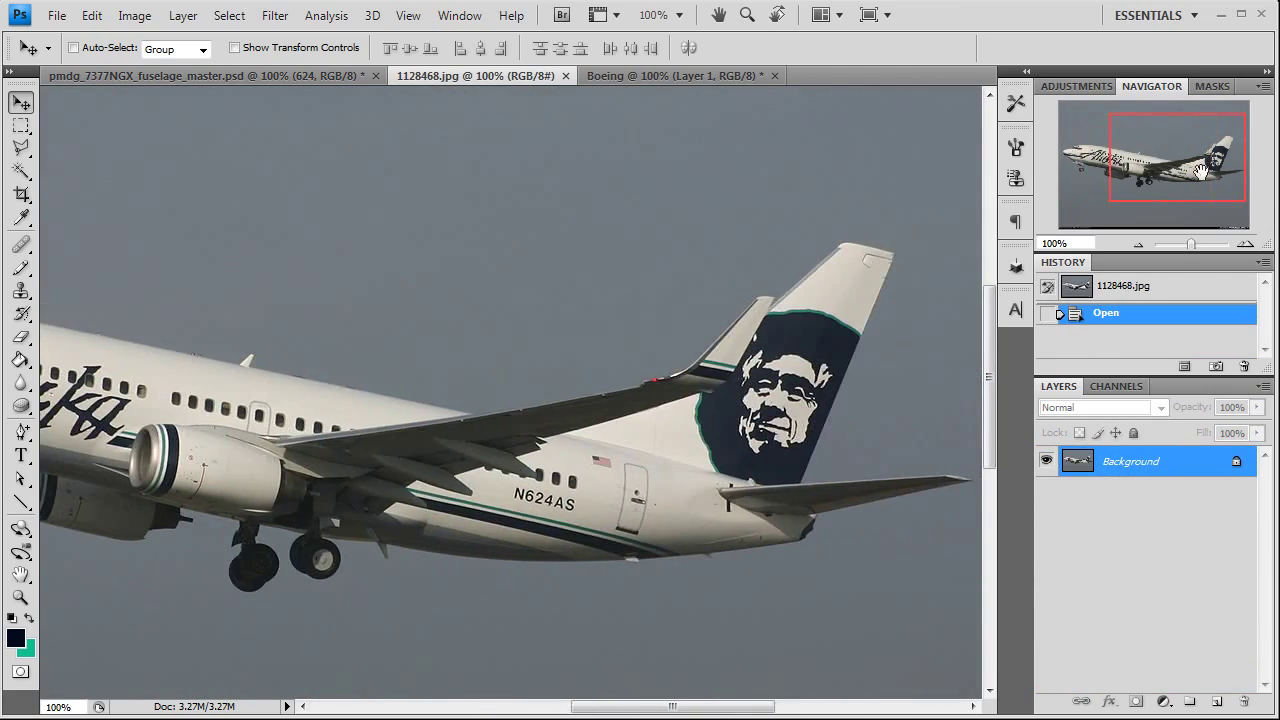
On the fuselage PSD, expand winglets > Left Outer and zoom out to show the whole left winglet
click(268, 73)
click(22, 127)
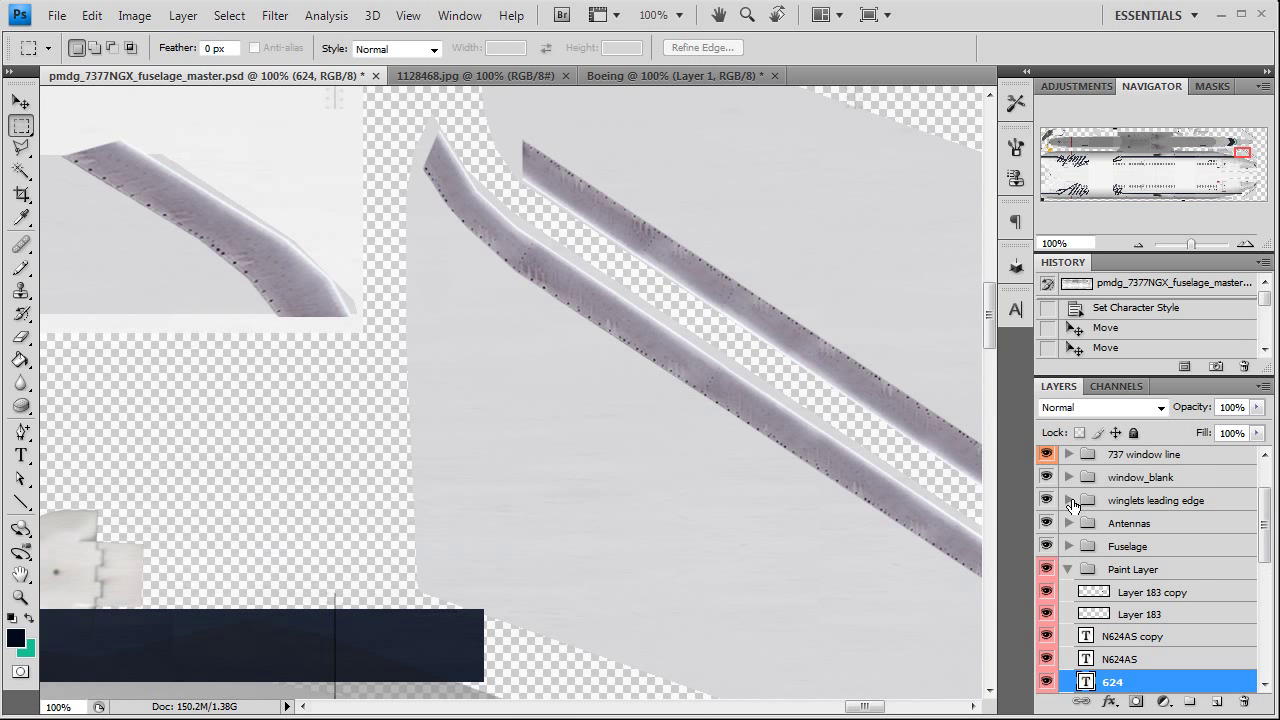
scroll(1072, 505, down, 10)
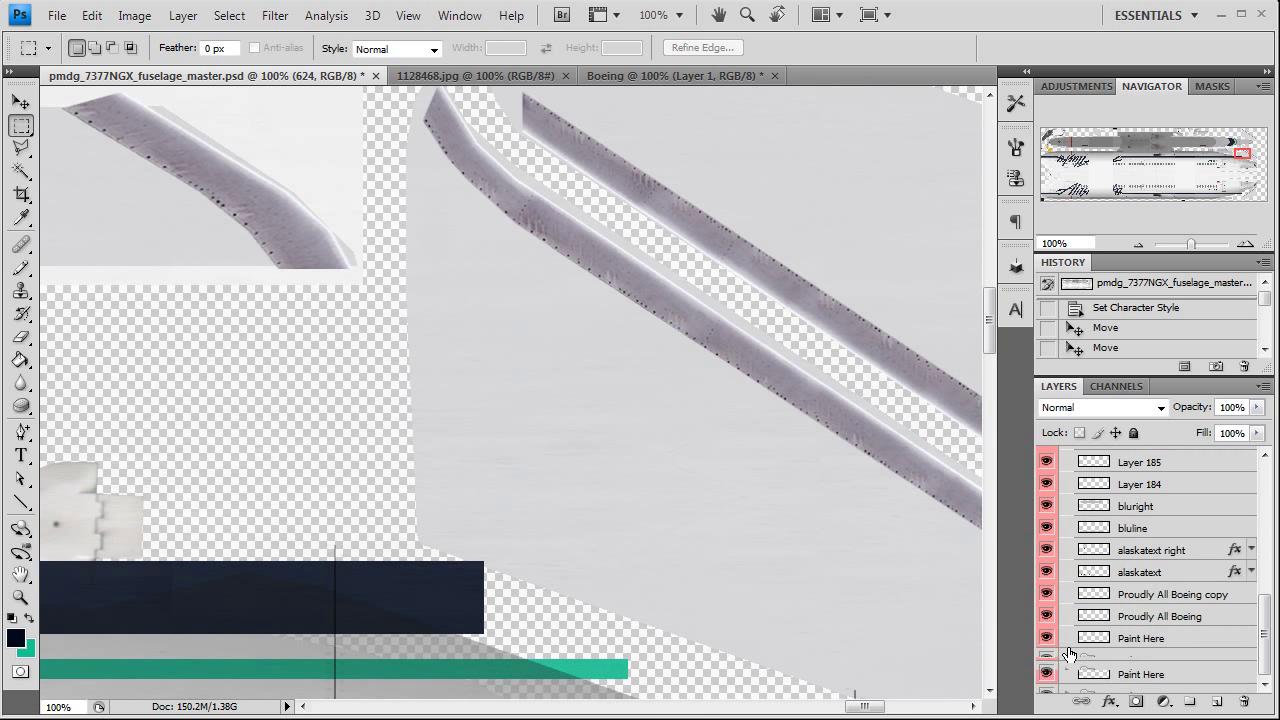
click(1067, 656)
scroll(1073, 662, down, 3)
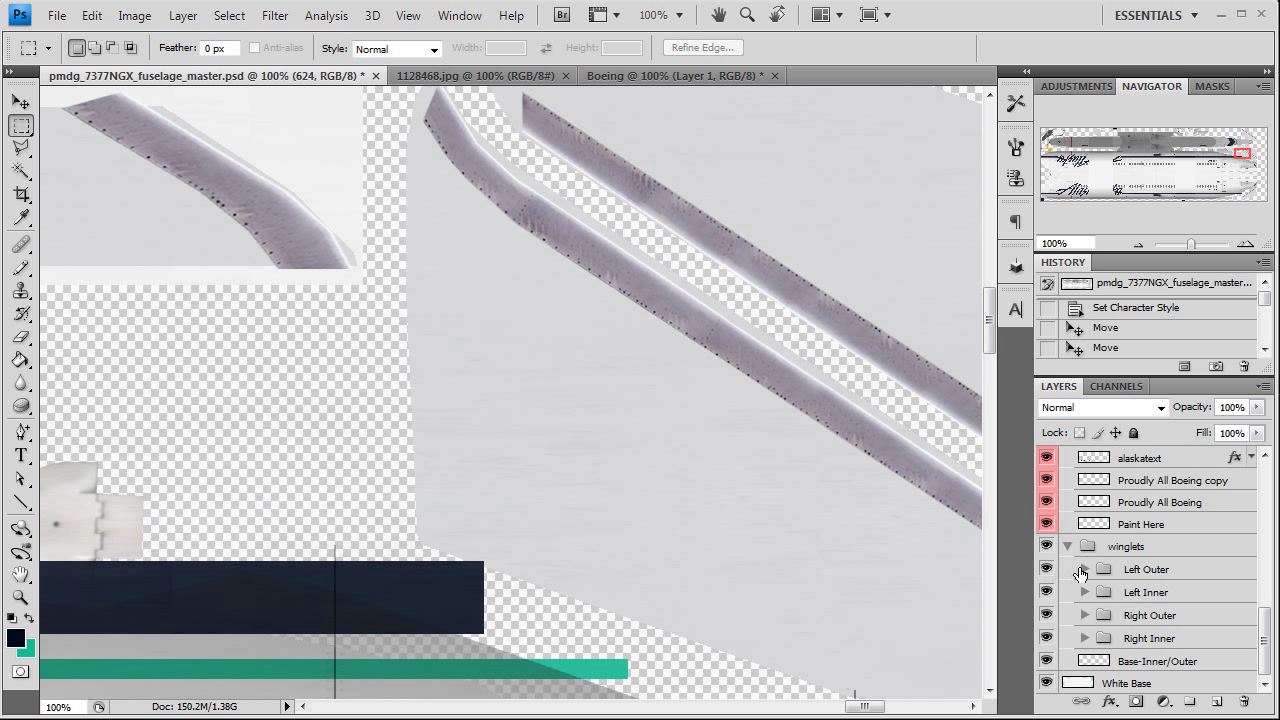
click(1083, 570)
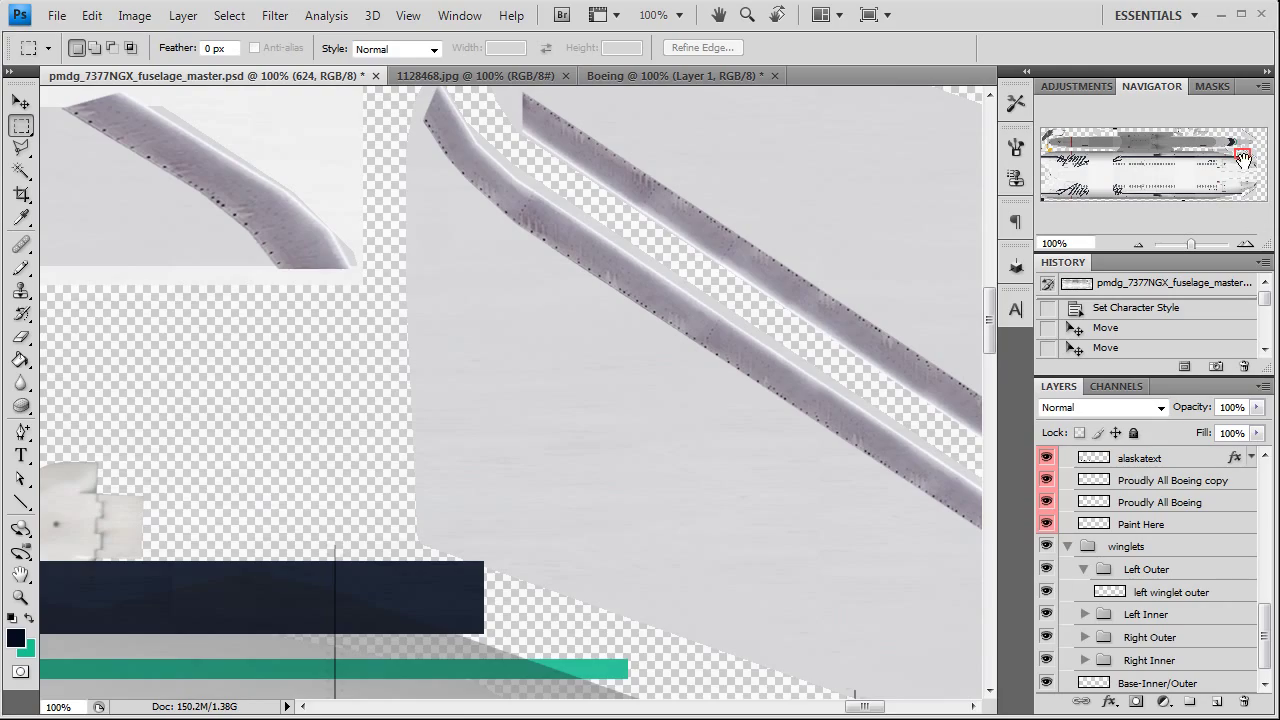
drag(1242, 155, 1245, 135)
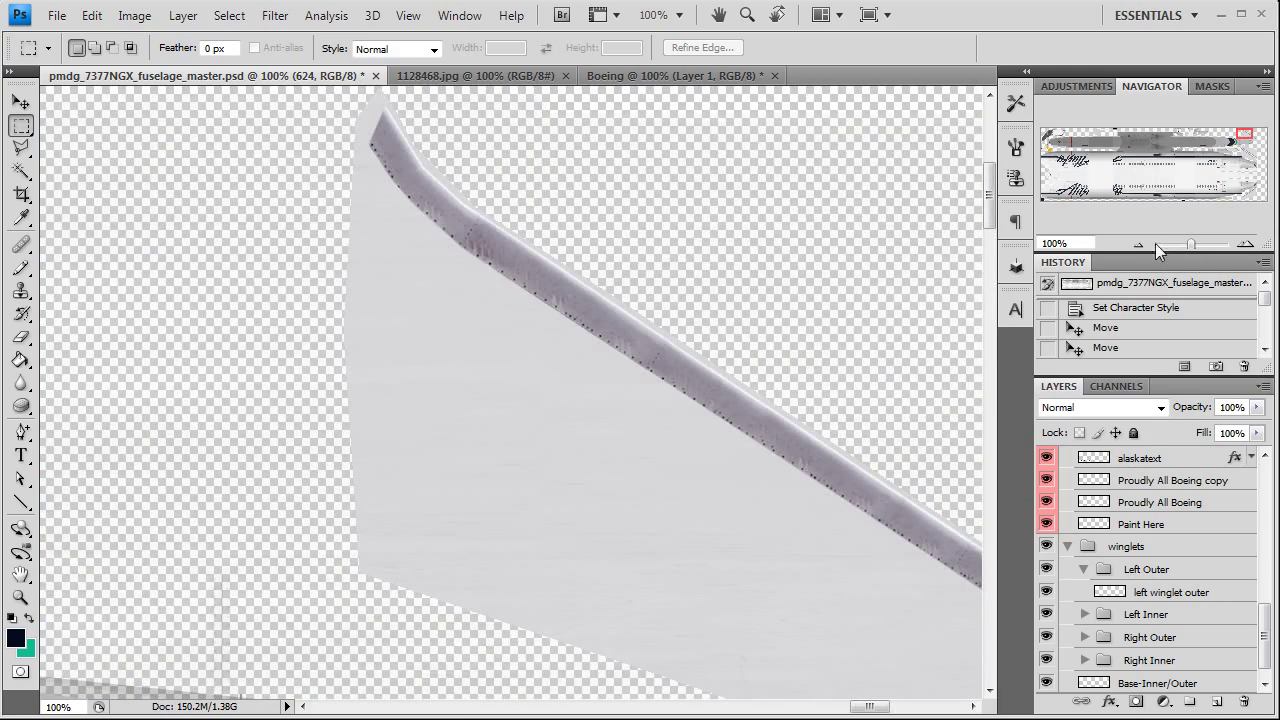
click(1138, 244)
click(1138, 244)
click(1047, 592)
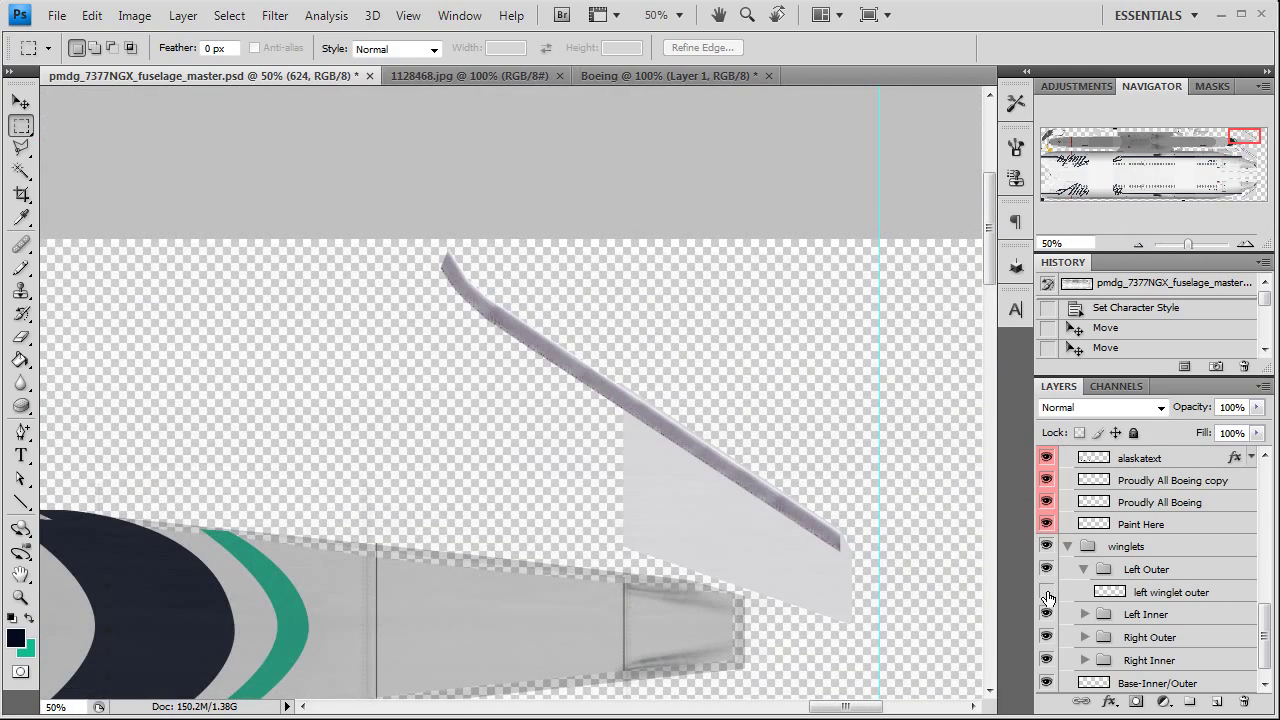
click(1047, 592)
Target the Paint Here layer and compare the winglet against the reference photo
click(1145, 595)
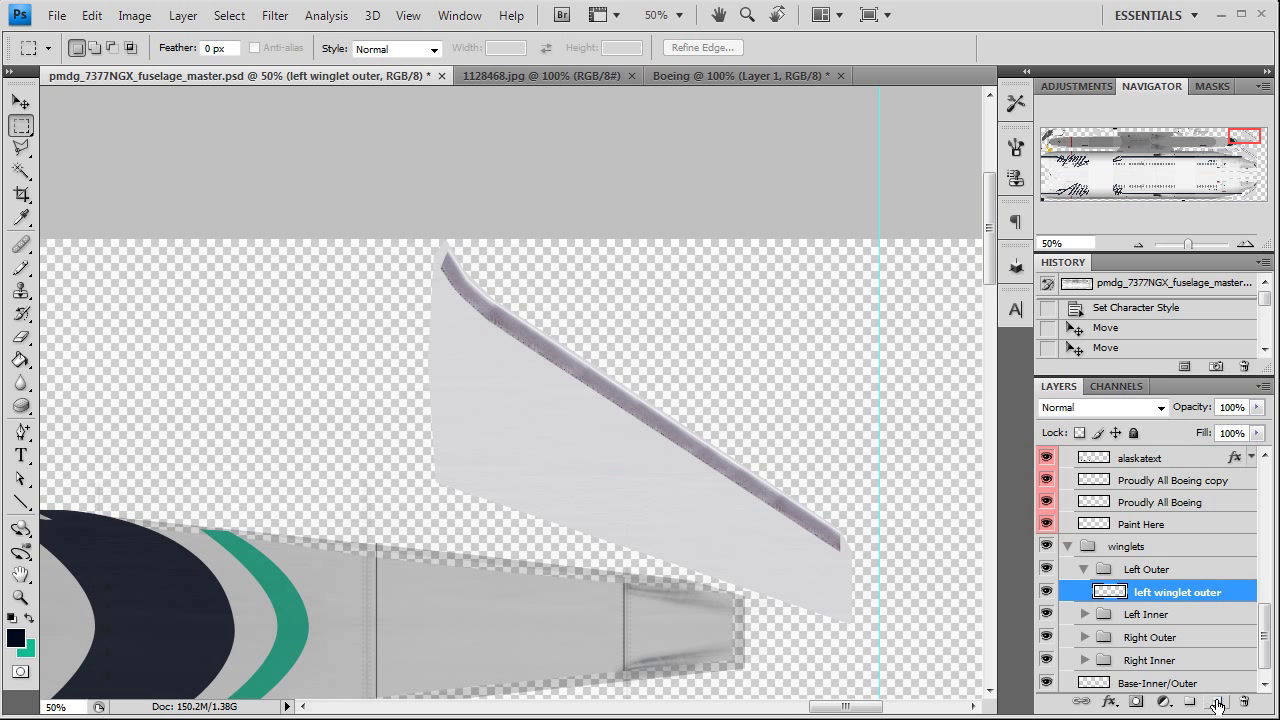
click(1168, 527)
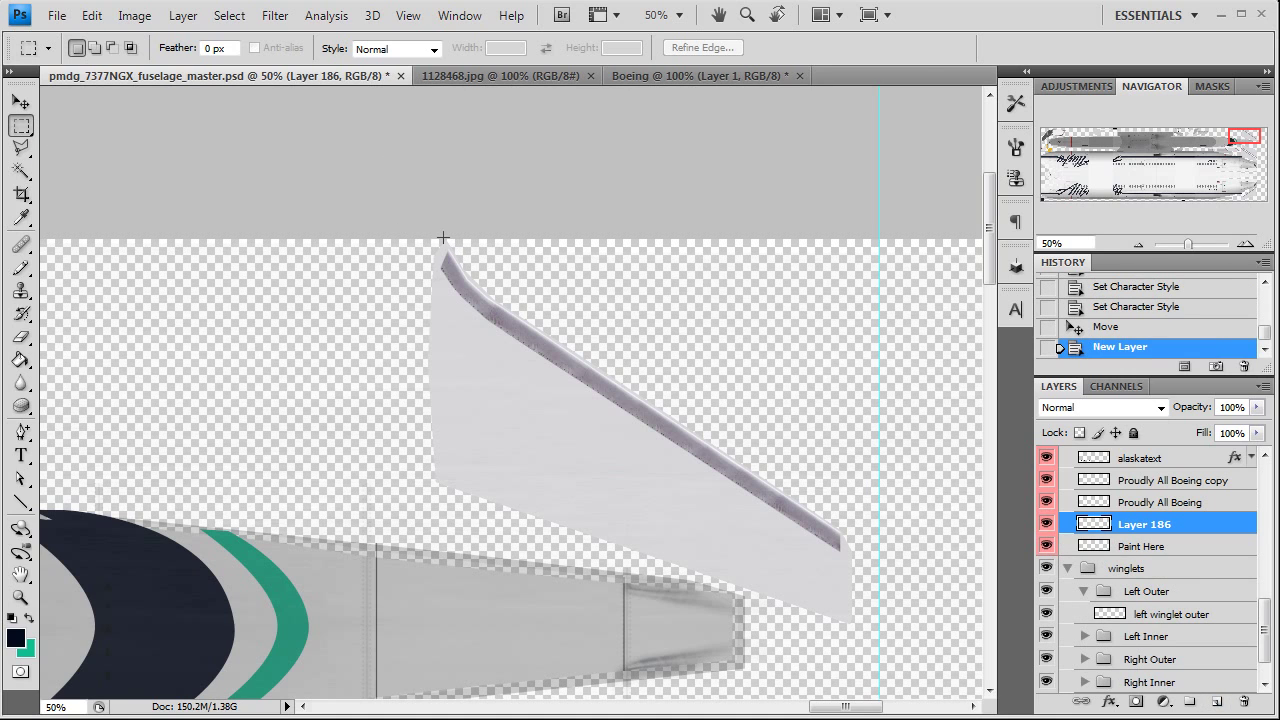
click(467, 75)
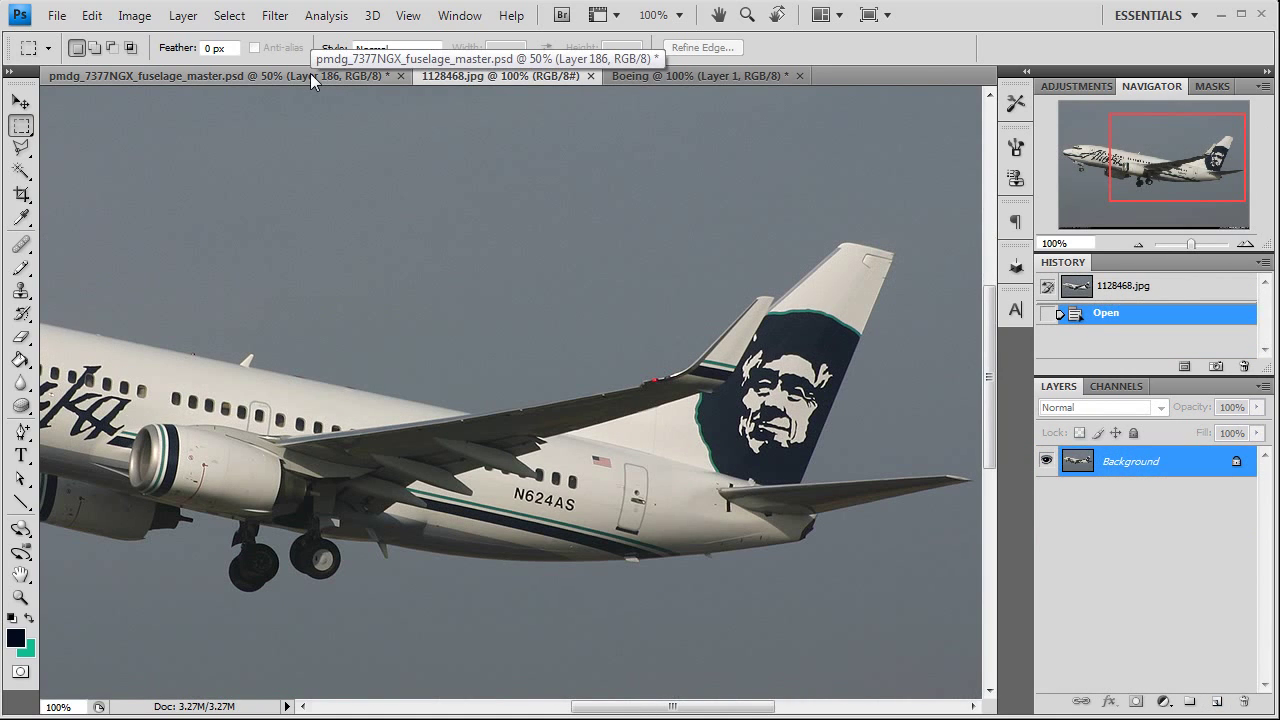
click(310, 73)
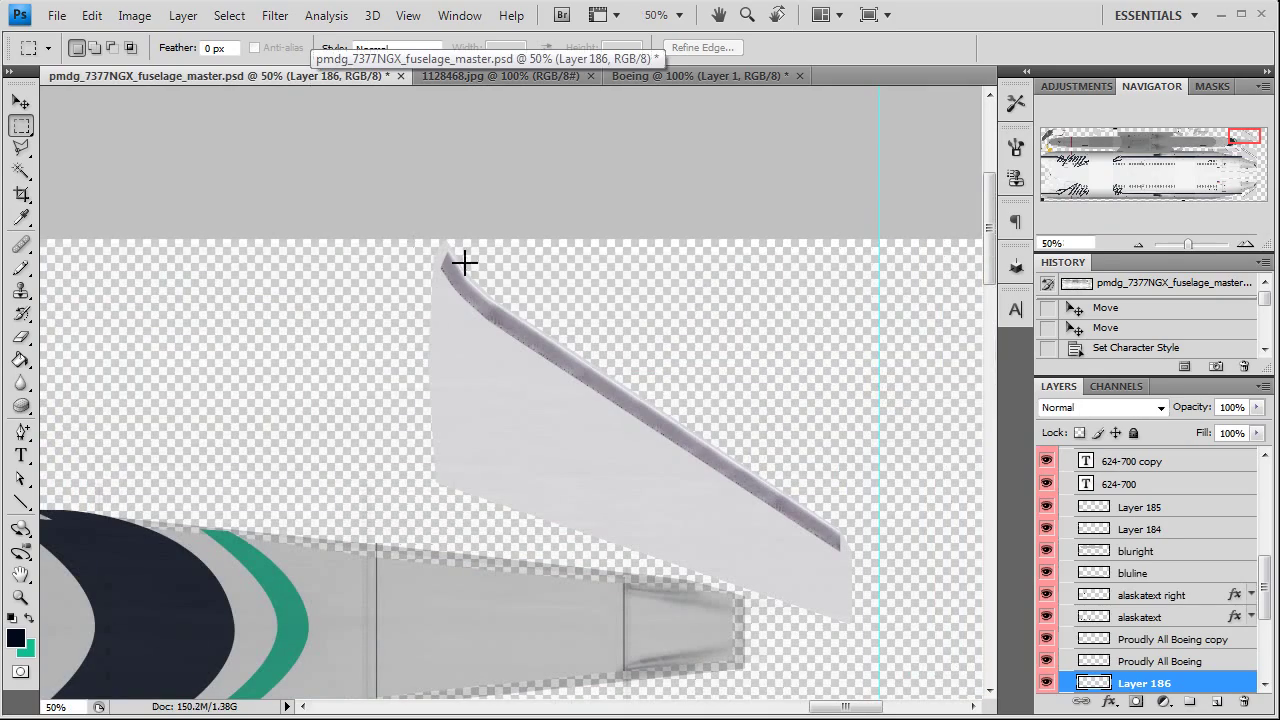
click(440, 75)
click(308, 71)
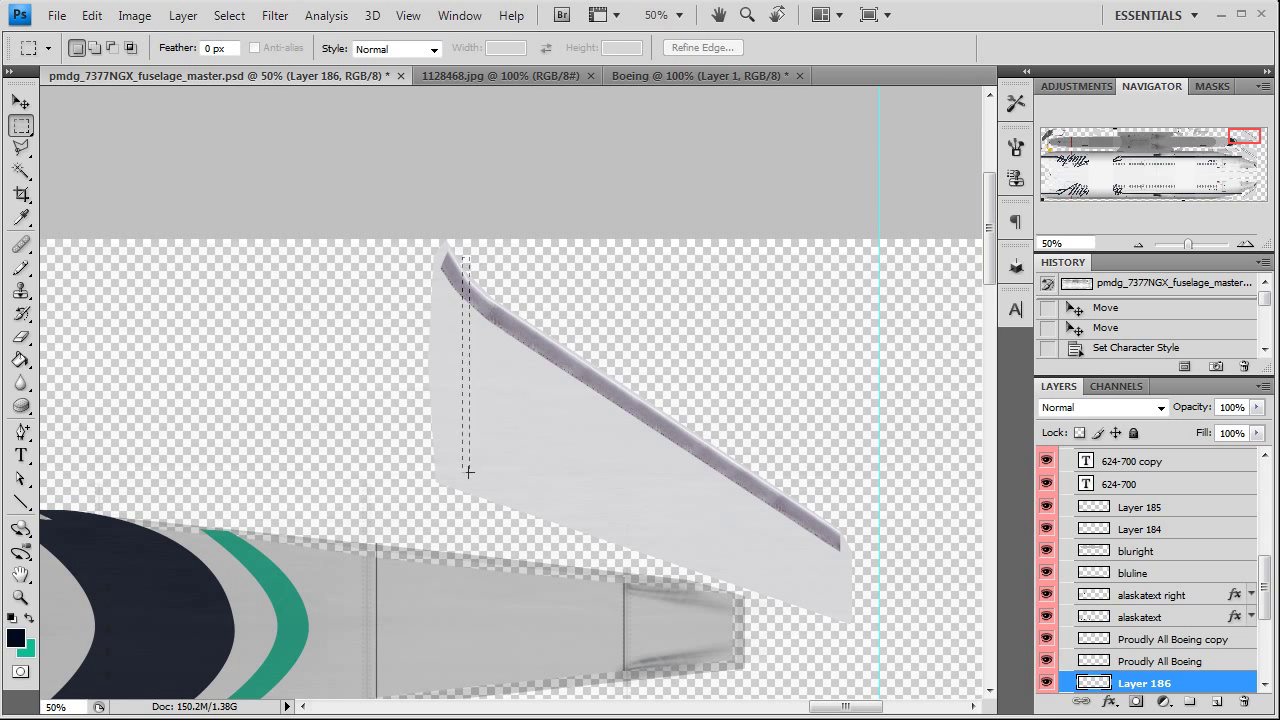
Select a tall rectangle across the winglet, adjust it, and paint it navy
drag(468, 471, 510, 523)
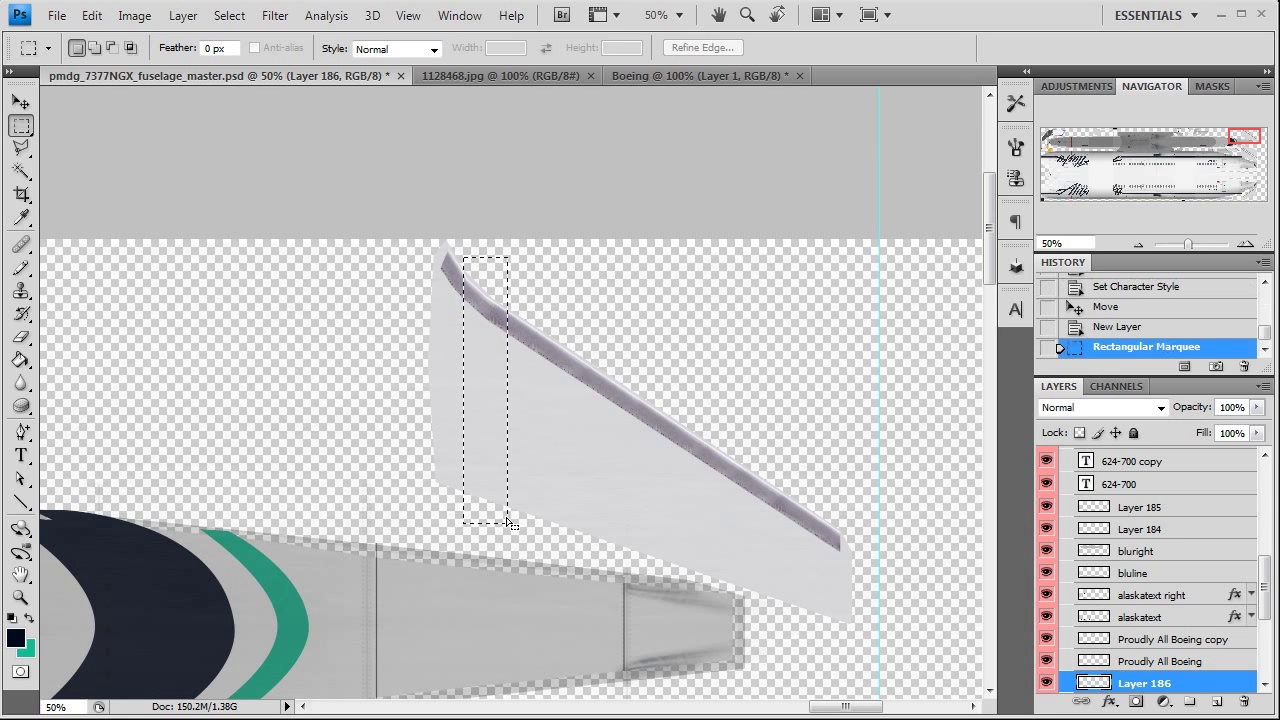
click(460, 75)
click(316, 76)
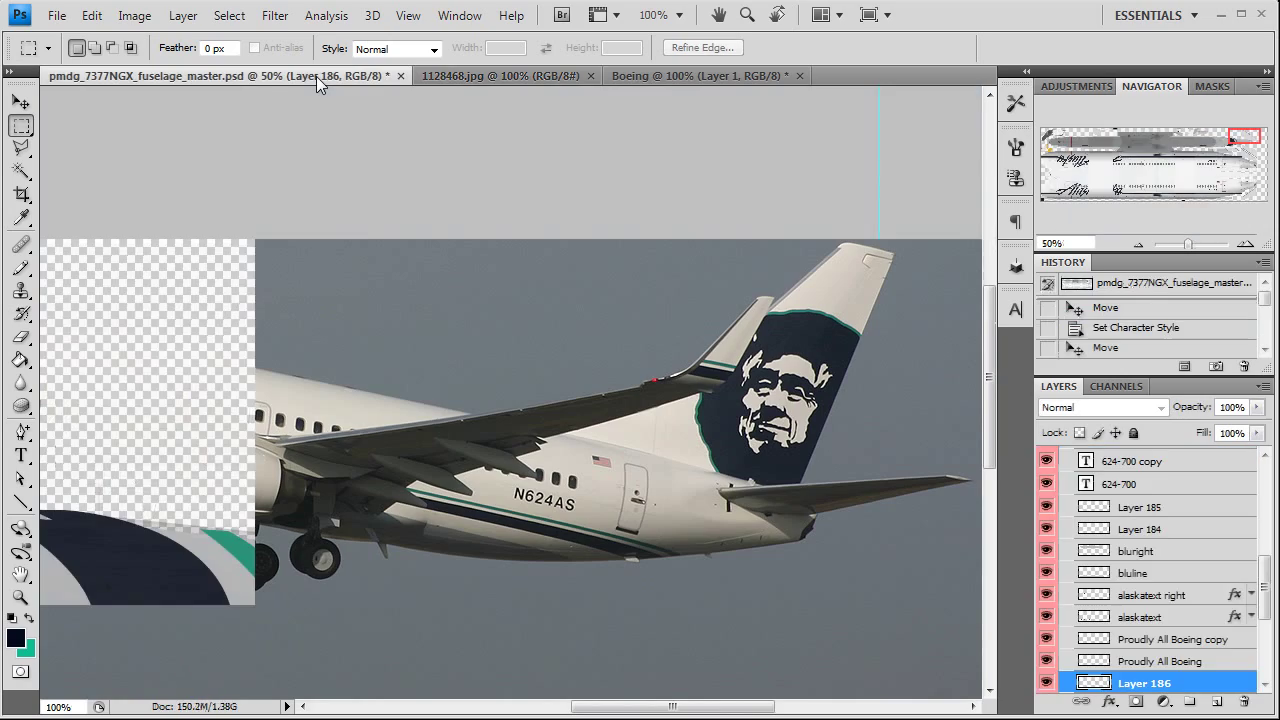
right_click(490, 408)
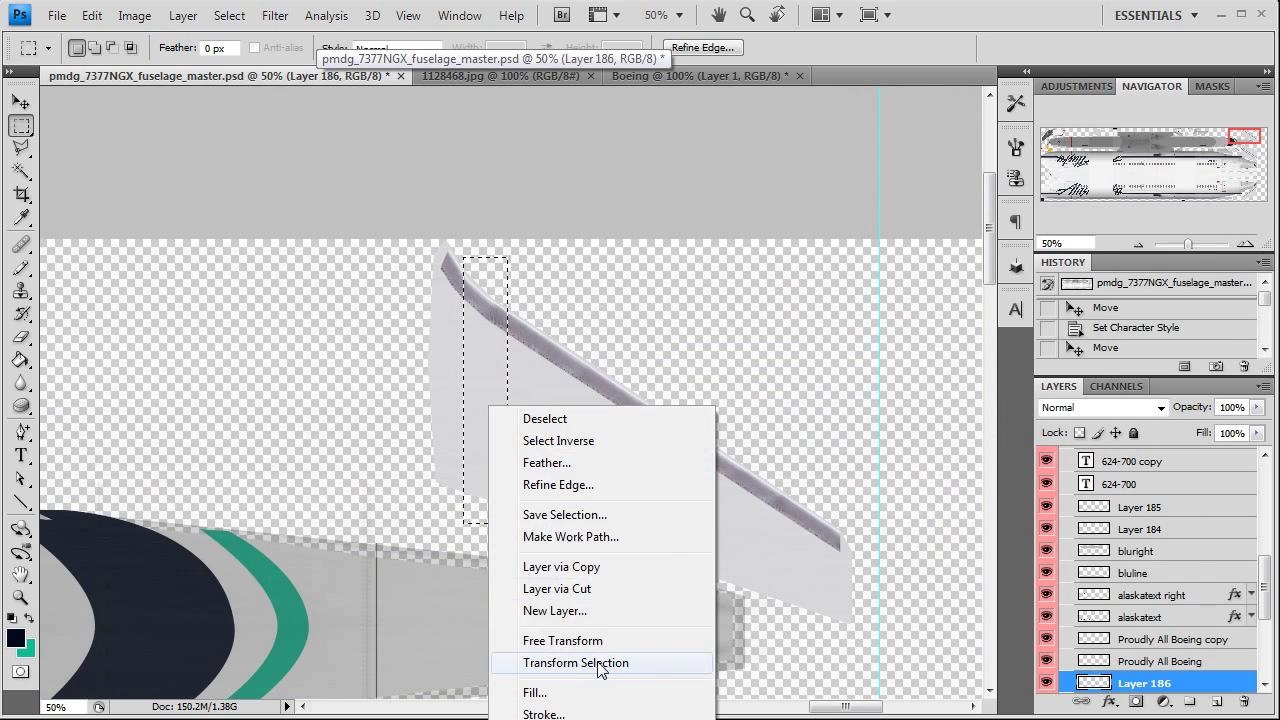
click(600, 663)
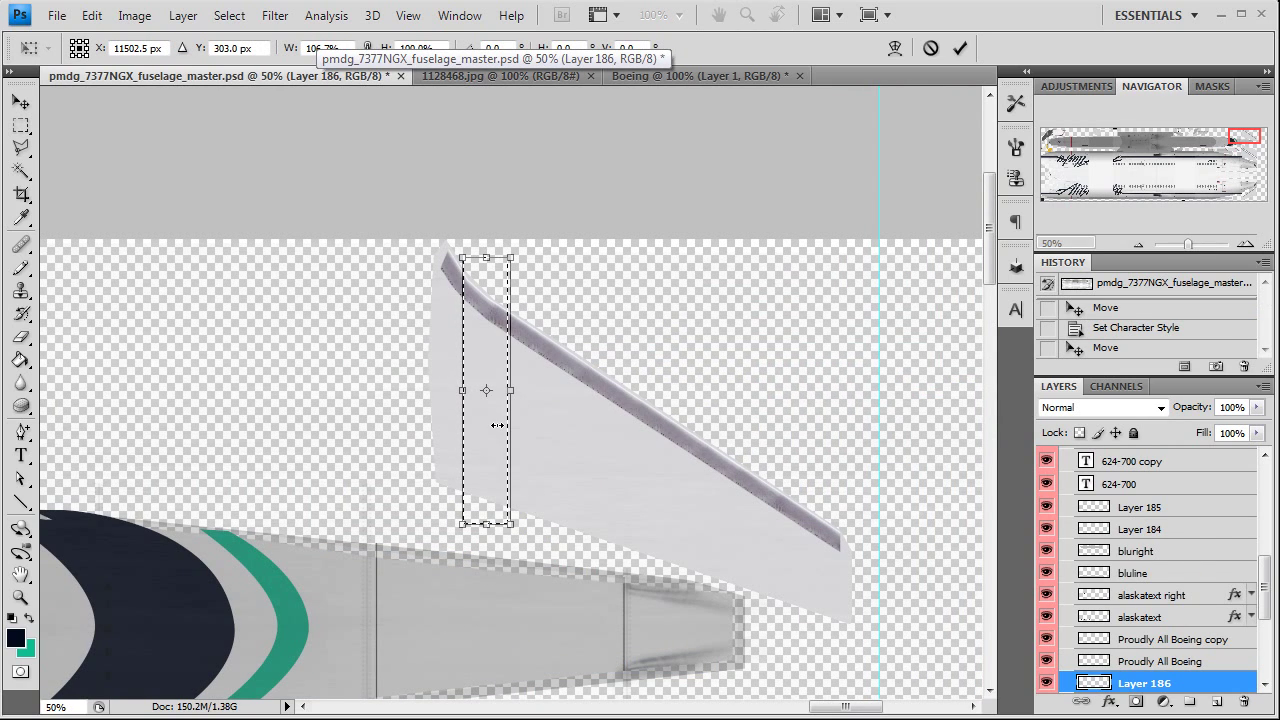
key(Return)
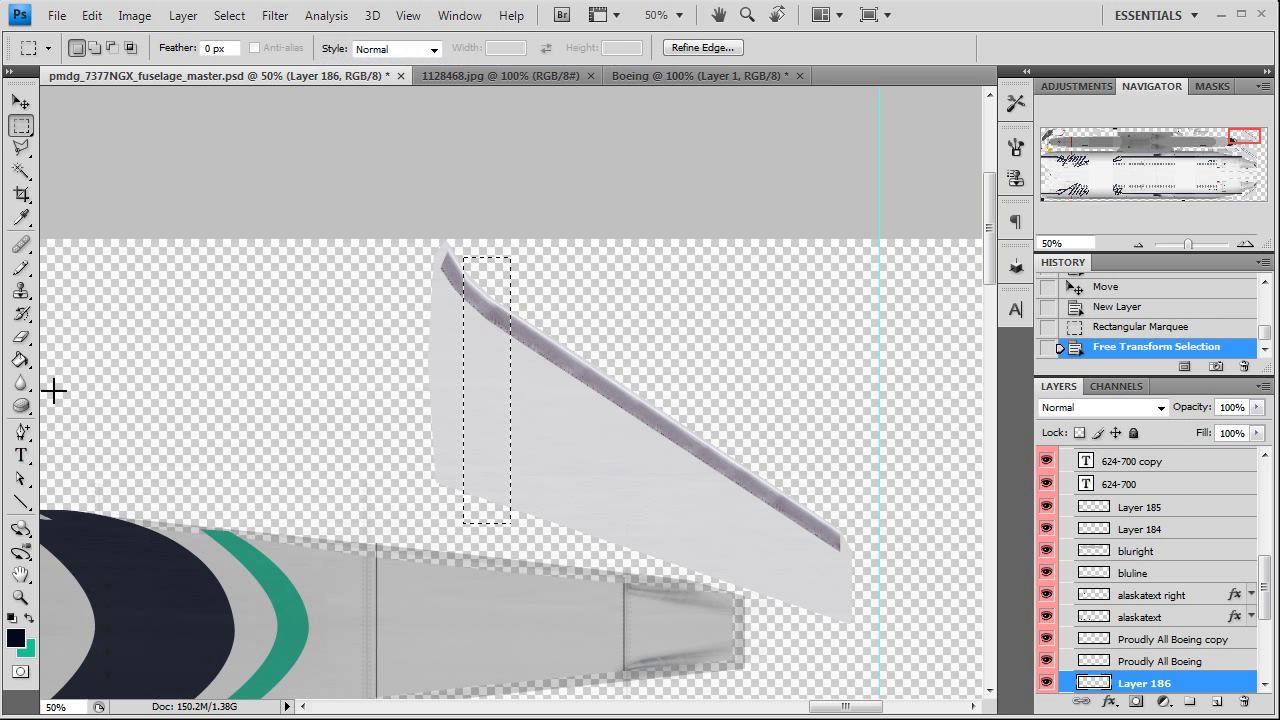
click(21, 268)
drag(485, 266, 465, 512)
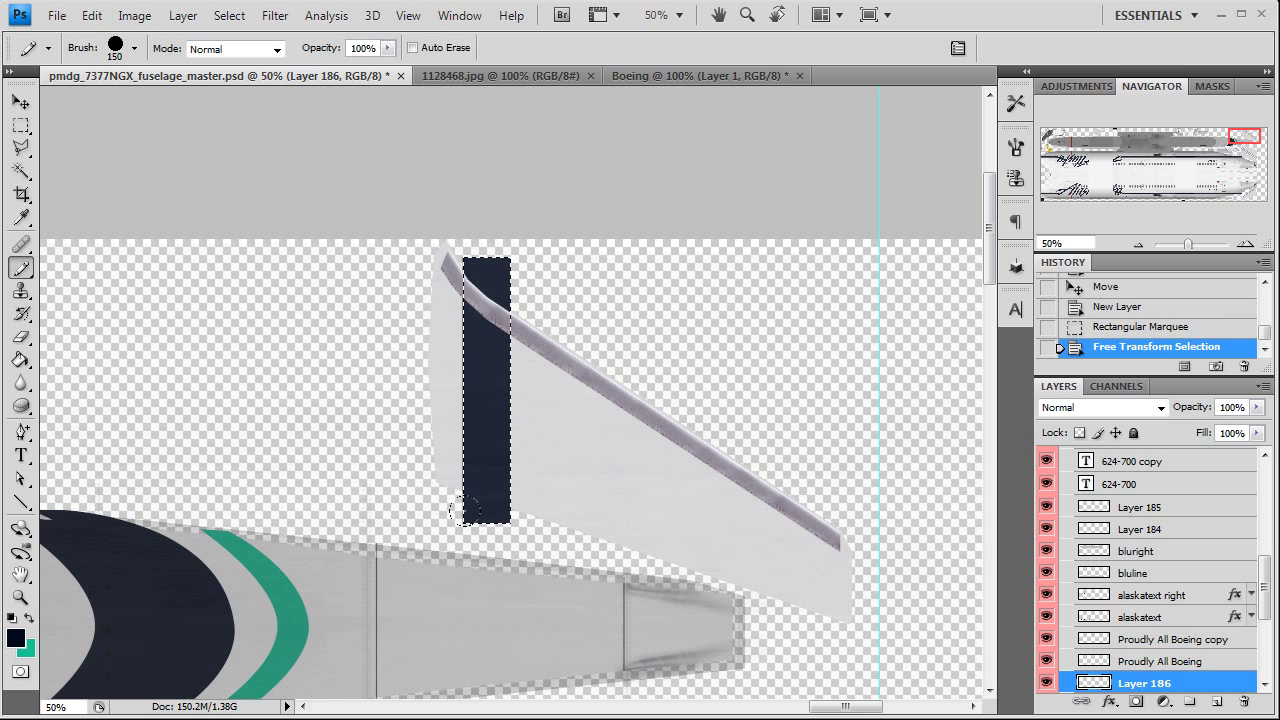
Select a thin strip just right of the navy band, paint it teal, and deselect
key(m)
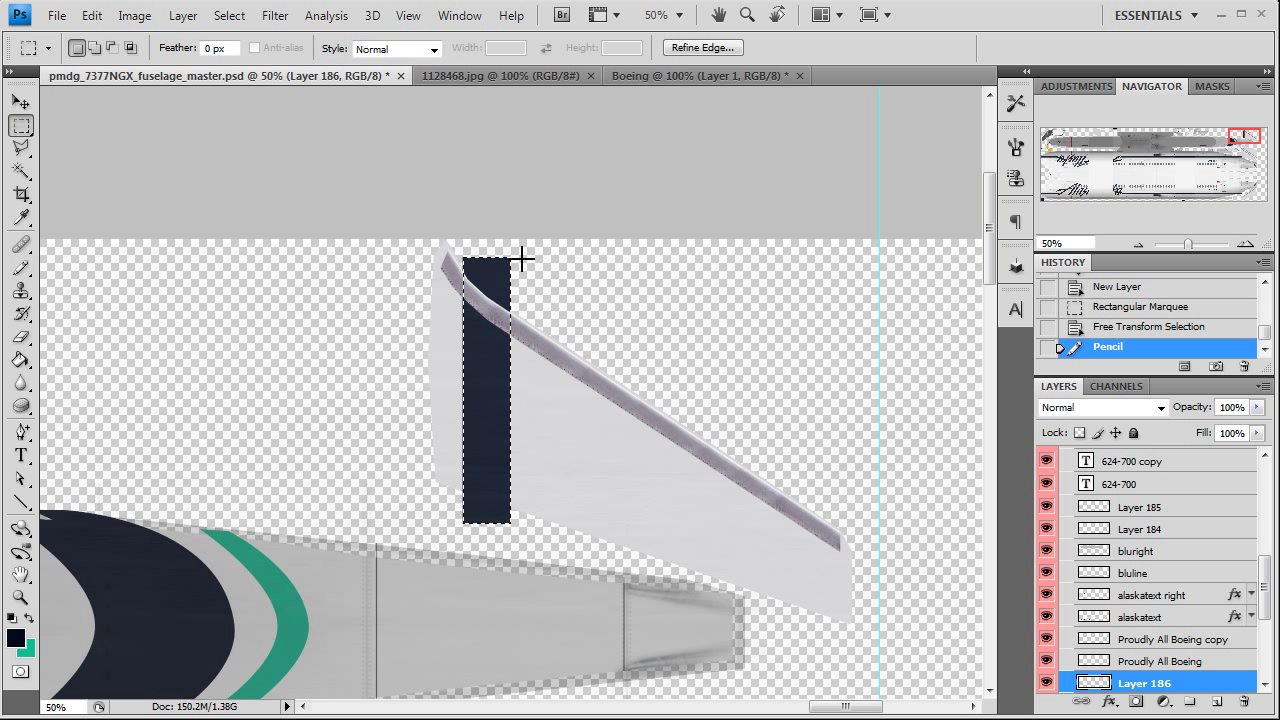
click(521, 79)
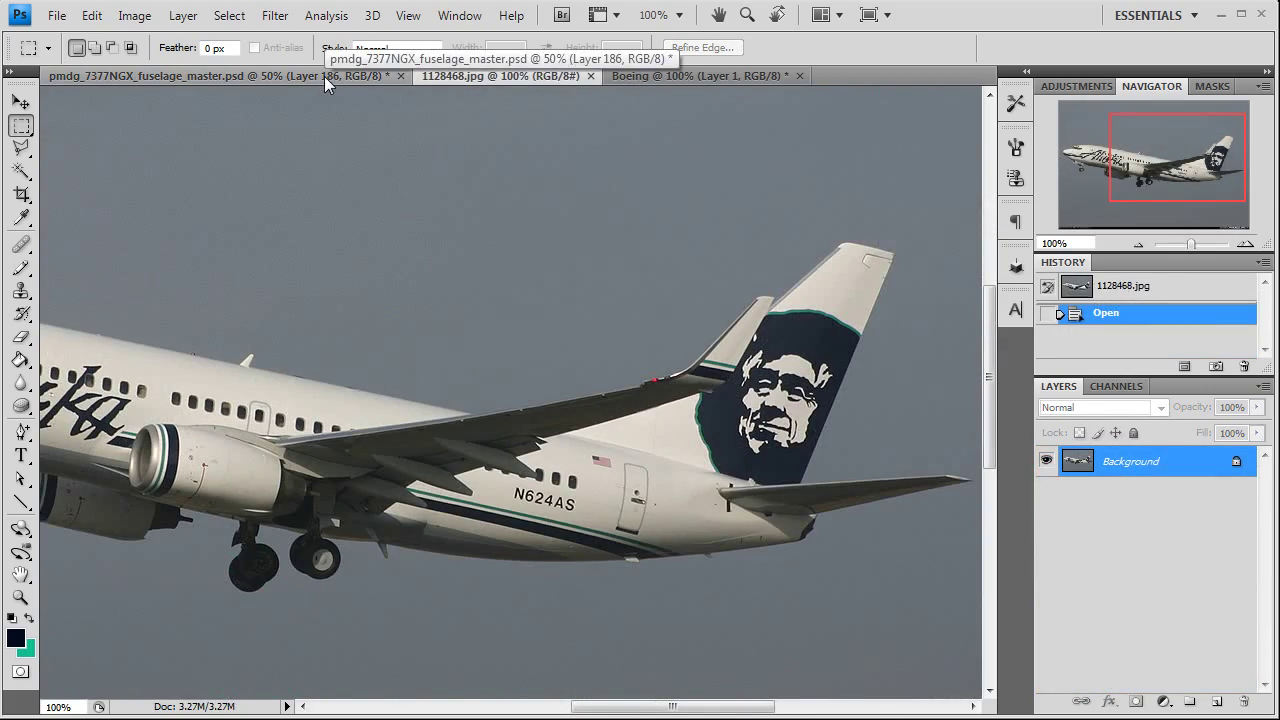
click(324, 76)
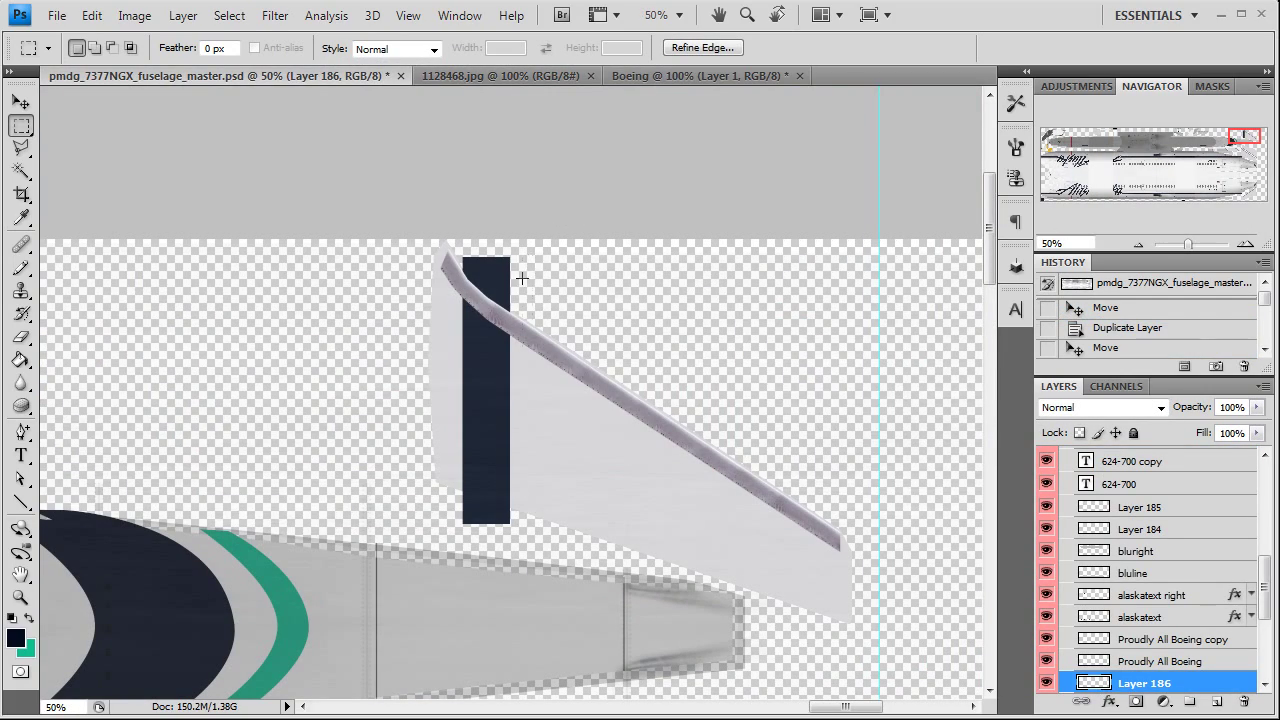
drag(522, 256, 537, 532)
key(Right)
key(Right)
key(Right)
key(Right)
key(Right)
key(Right)
key(Right)
key(Right)
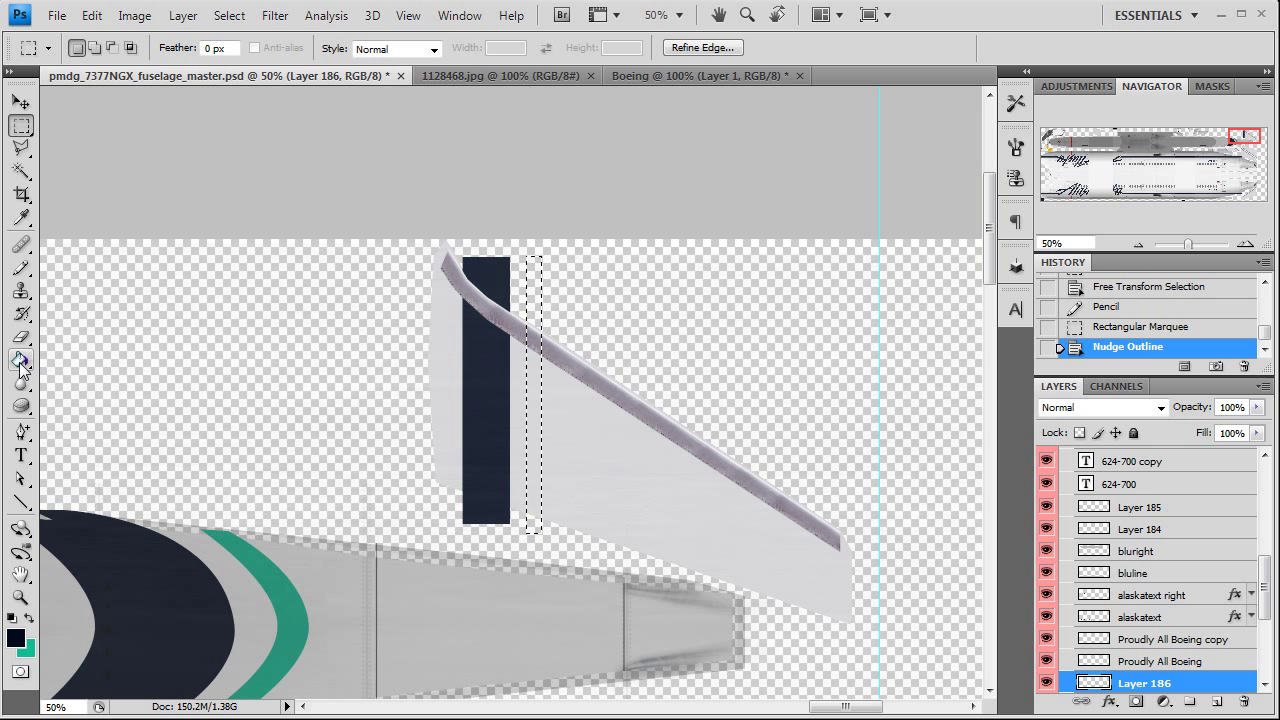
click(29, 617)
click(21, 268)
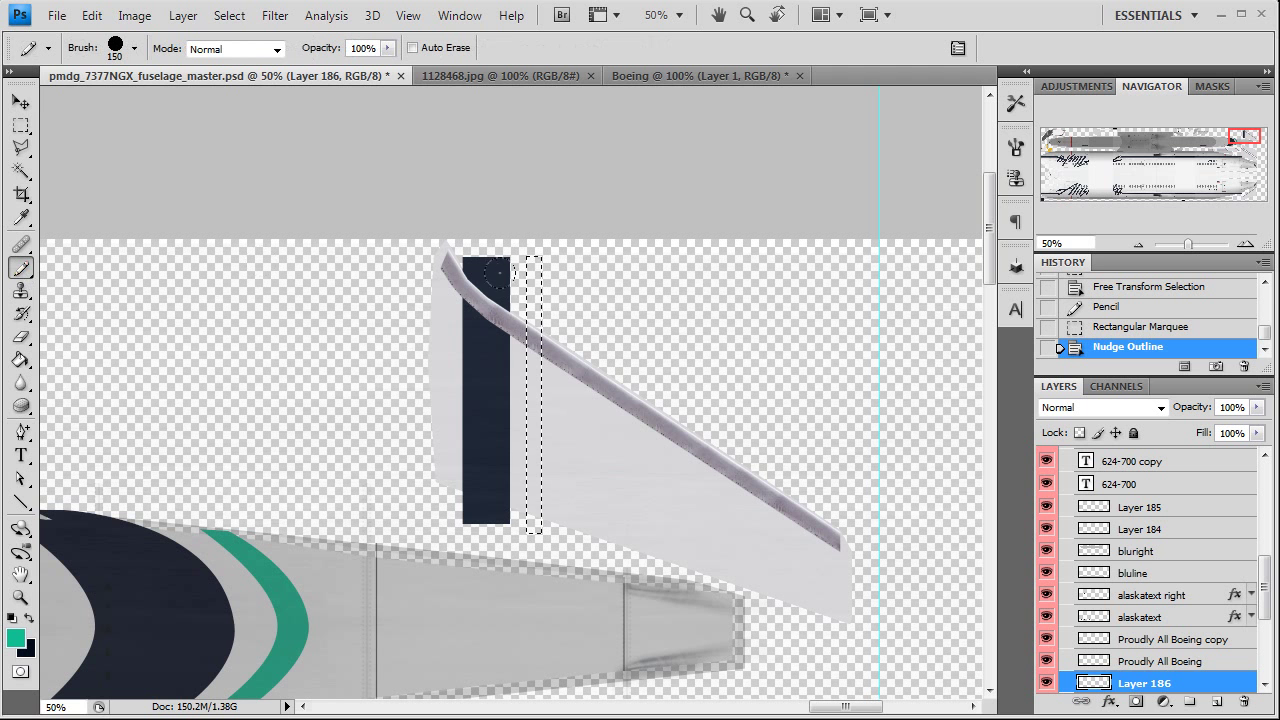
mouse_move(523, 245)
mouse_down()
mouse_move(520, 545)
mouse_move(528, 160)
mouse_up()
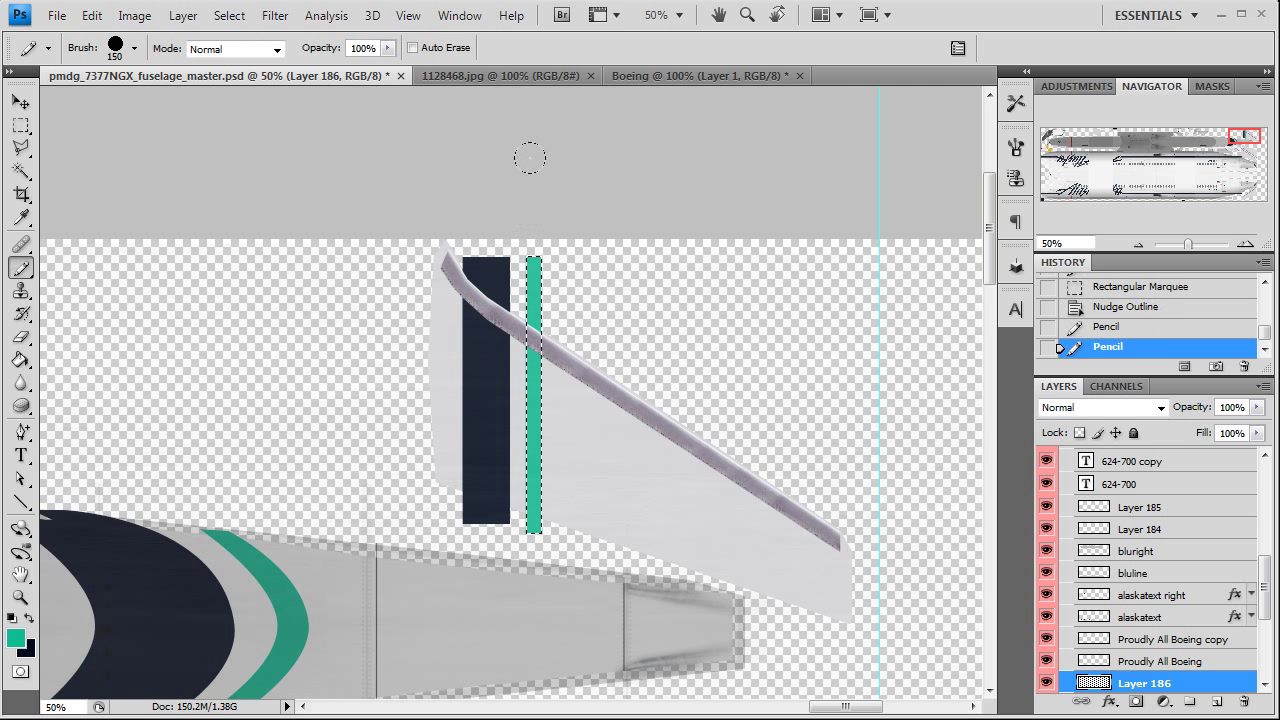
key(ctrl+d)
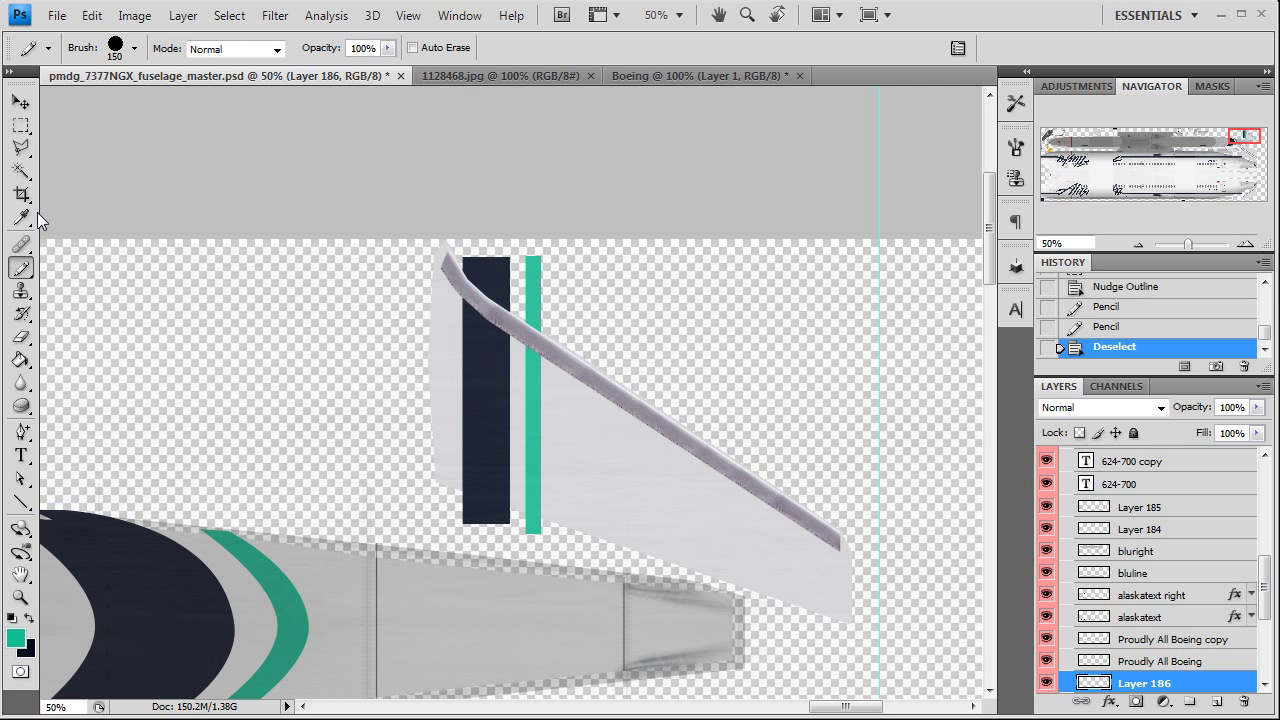
click(21, 147)
Cut off the navy and teal stripe tops that overhang the winglet's upper angled edge
click(455, 245)
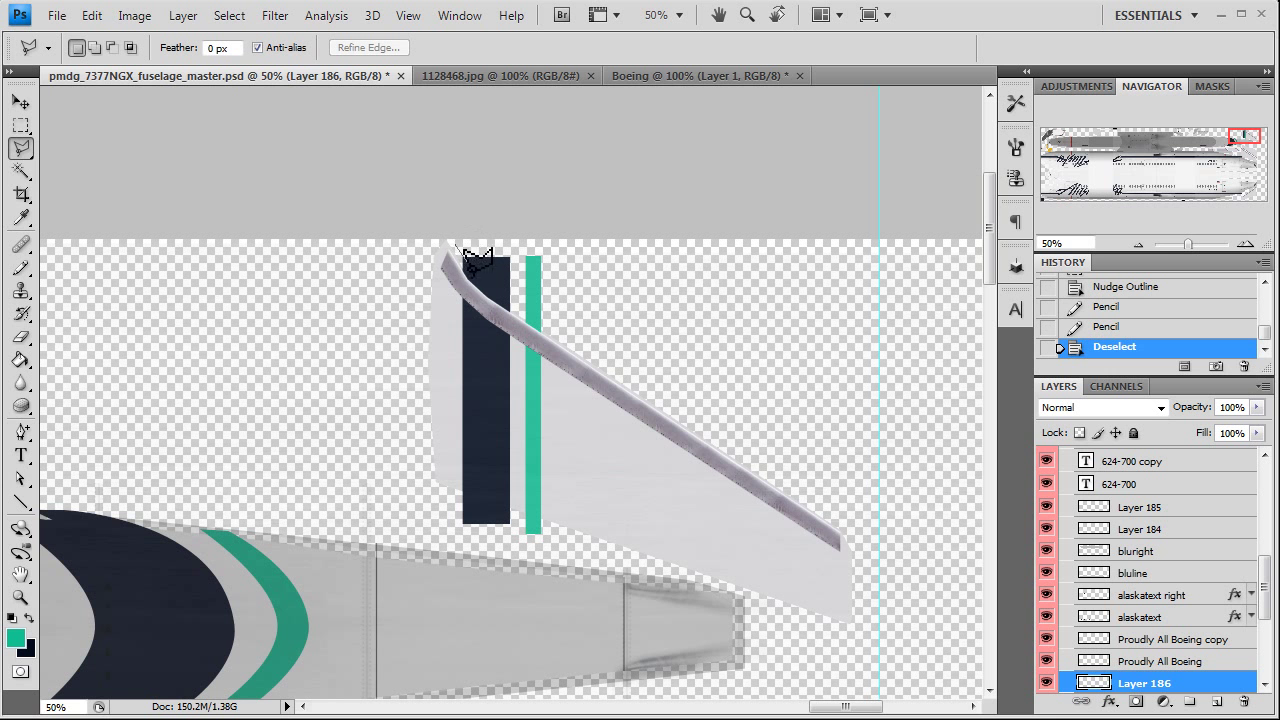
click(465, 272)
click(560, 323)
click(560, 250)
click(456, 244)
key(Delete)
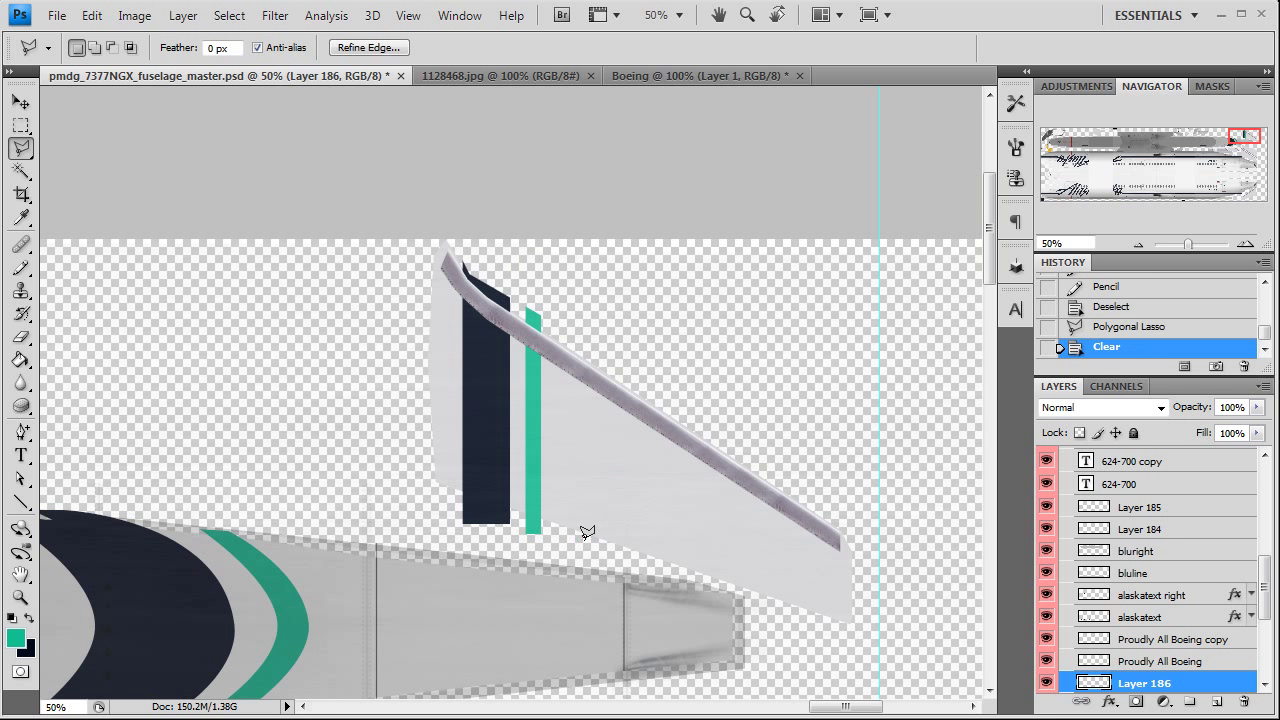
Cut off the stripe bottoms below the winglet's lower edge, then deselect
click(583, 540)
click(445, 496)
click(423, 517)
click(445, 540)
click(586, 546)
key(Delete)
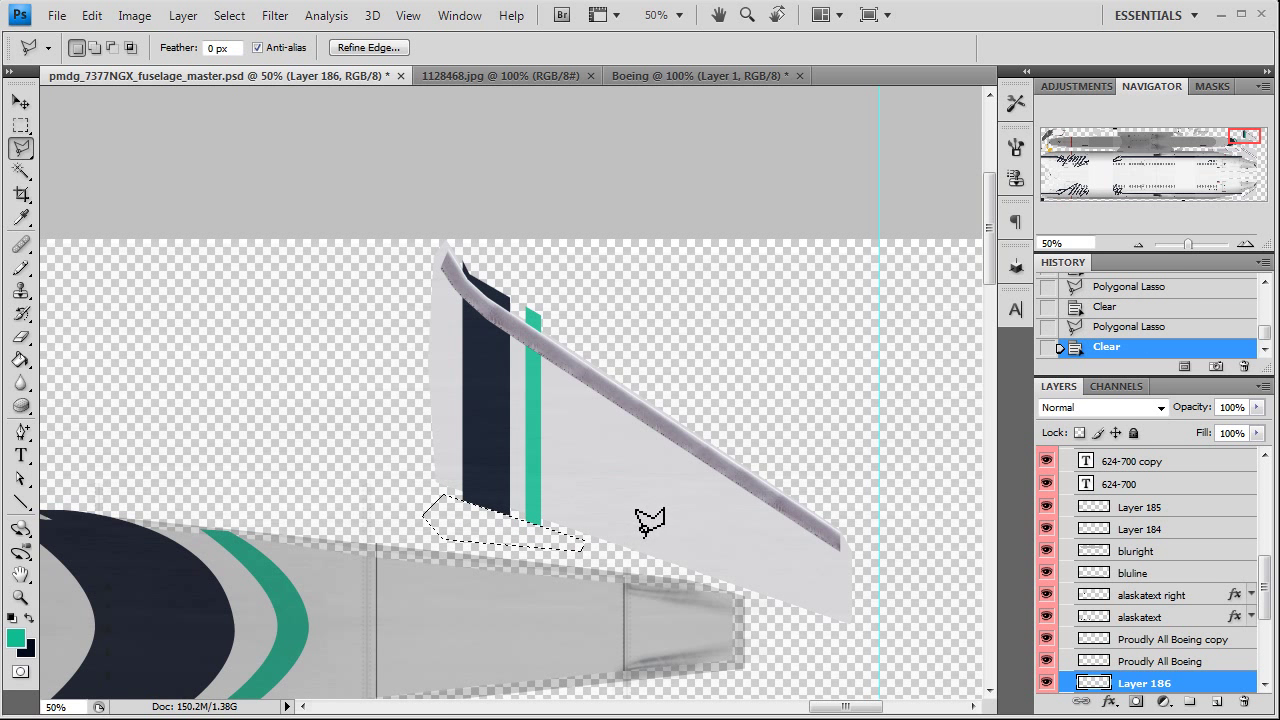
key(ctrl+d)
Zoom out to 12.5% to view the wider texture sheet
click(19, 103)
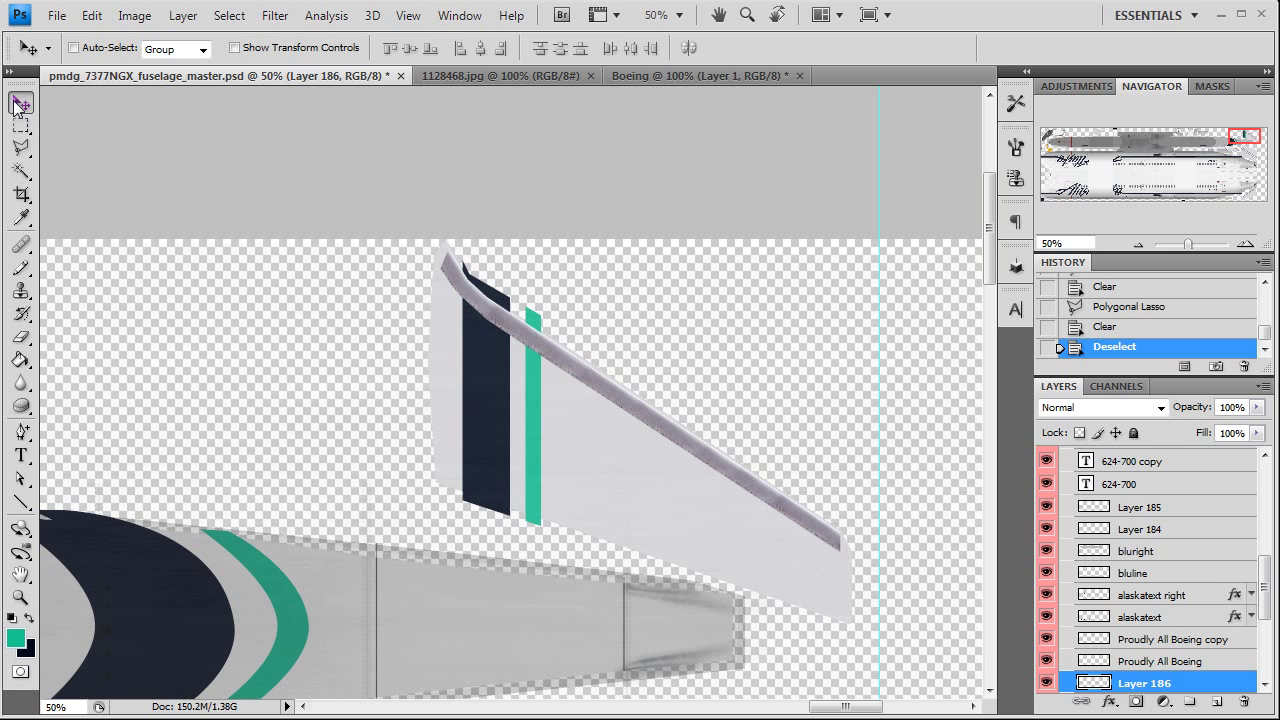
click(1138, 244)
click(1138, 244)
click(1138, 244)
click(1138, 244)
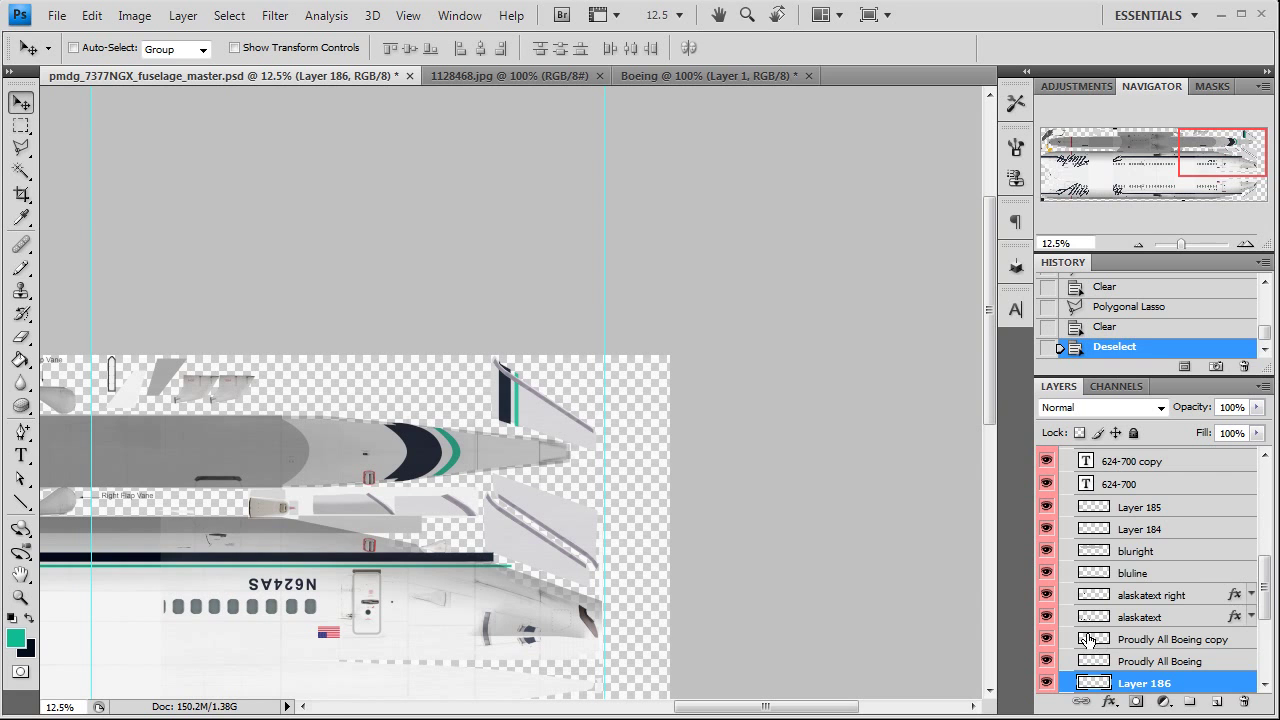
Duplicate Layer 186 to create a Layer 186 copy of the winglet stripes
scroll(1090, 640, down, 4)
click(1045, 658)
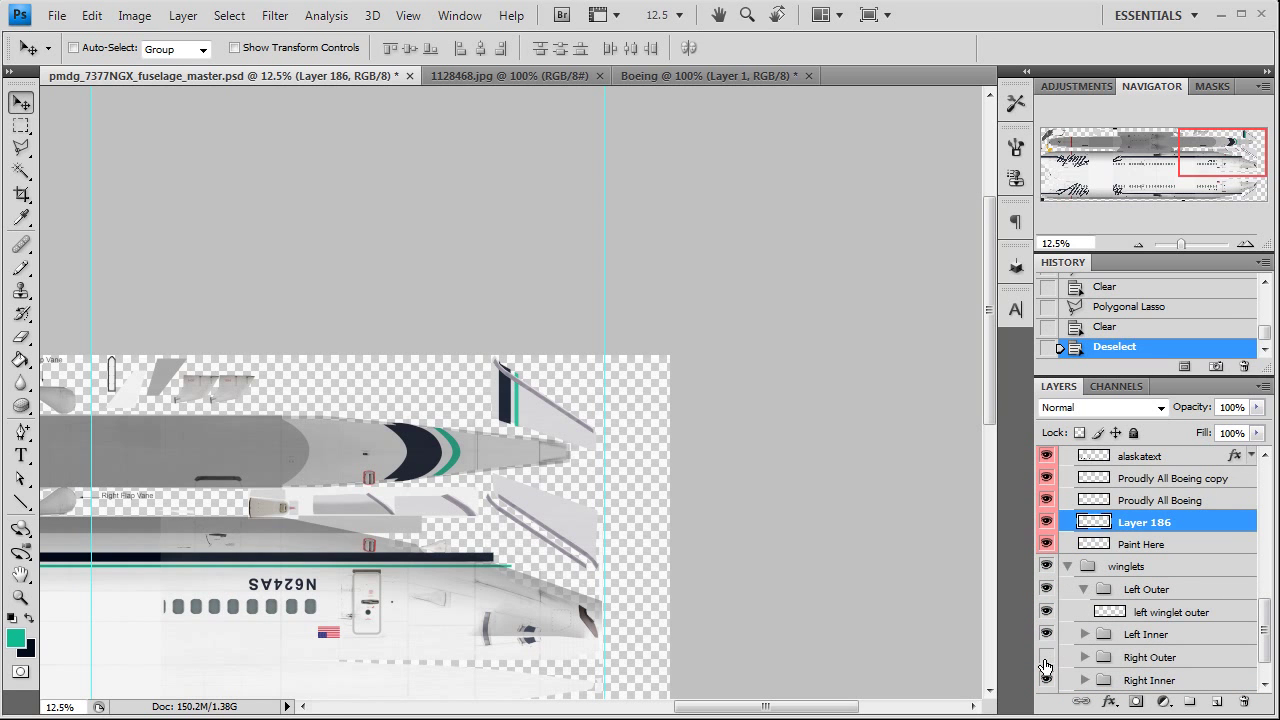
click(1045, 659)
click(1245, 244)
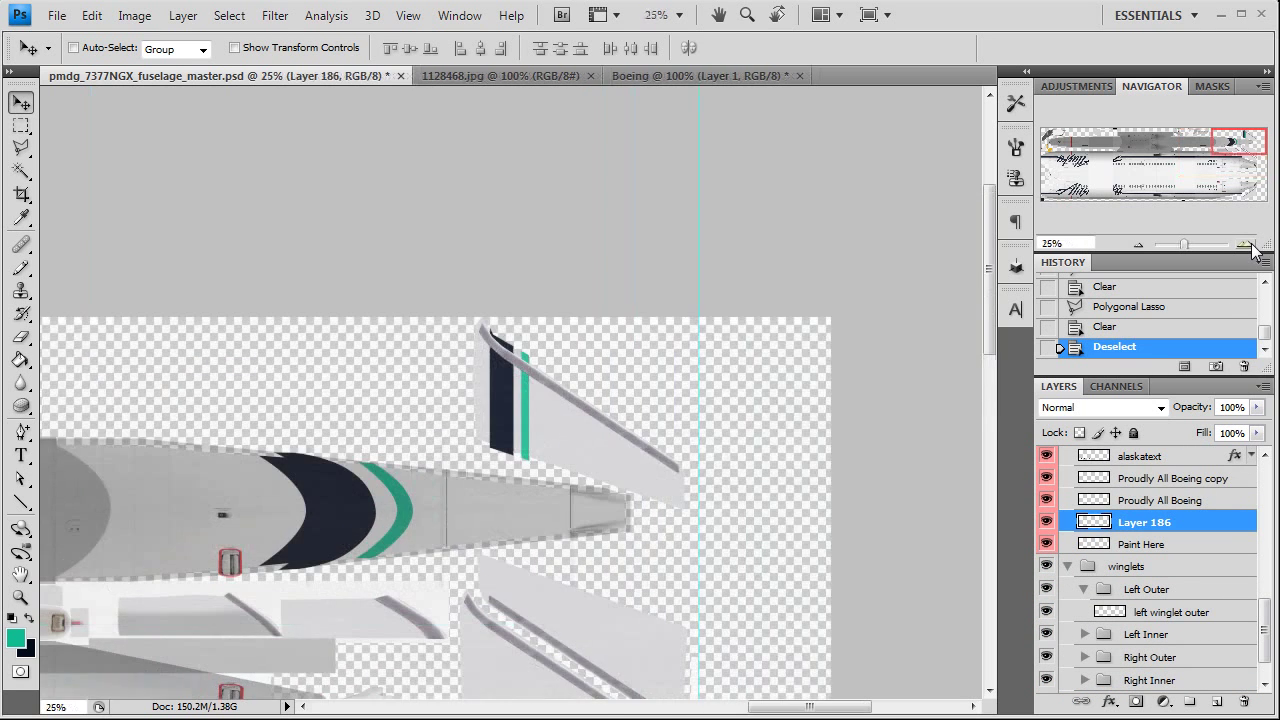
click(1245, 244)
right_click(1166, 524)
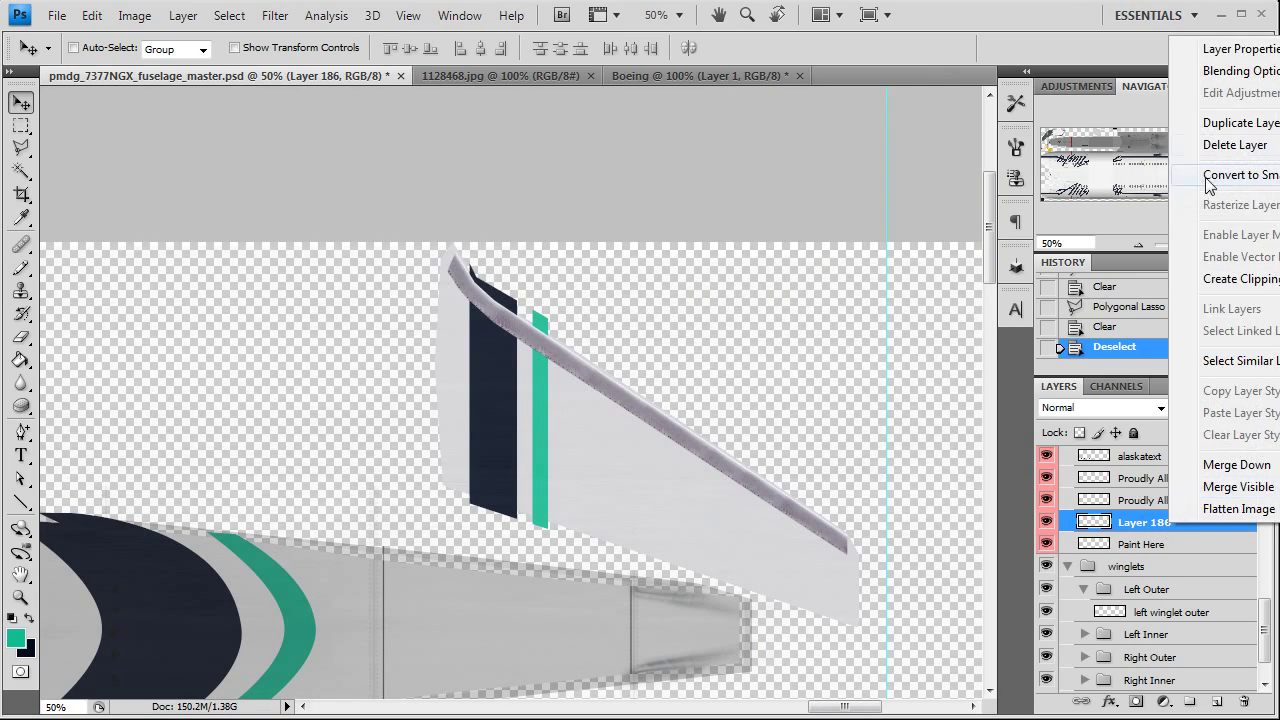
click(1236, 123)
click(858, 259)
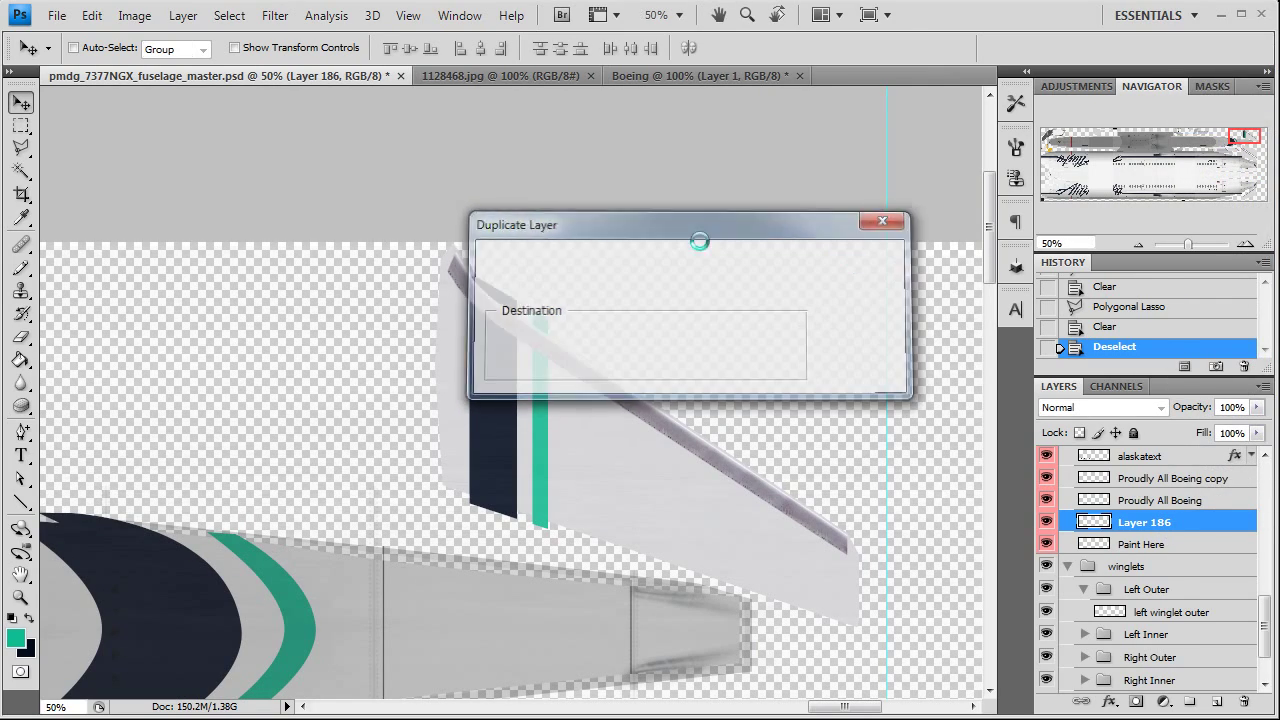
Move the Layer 186 copy onto the lower winglet piece and fine-tune its position
drag(581, 359, 549, 492)
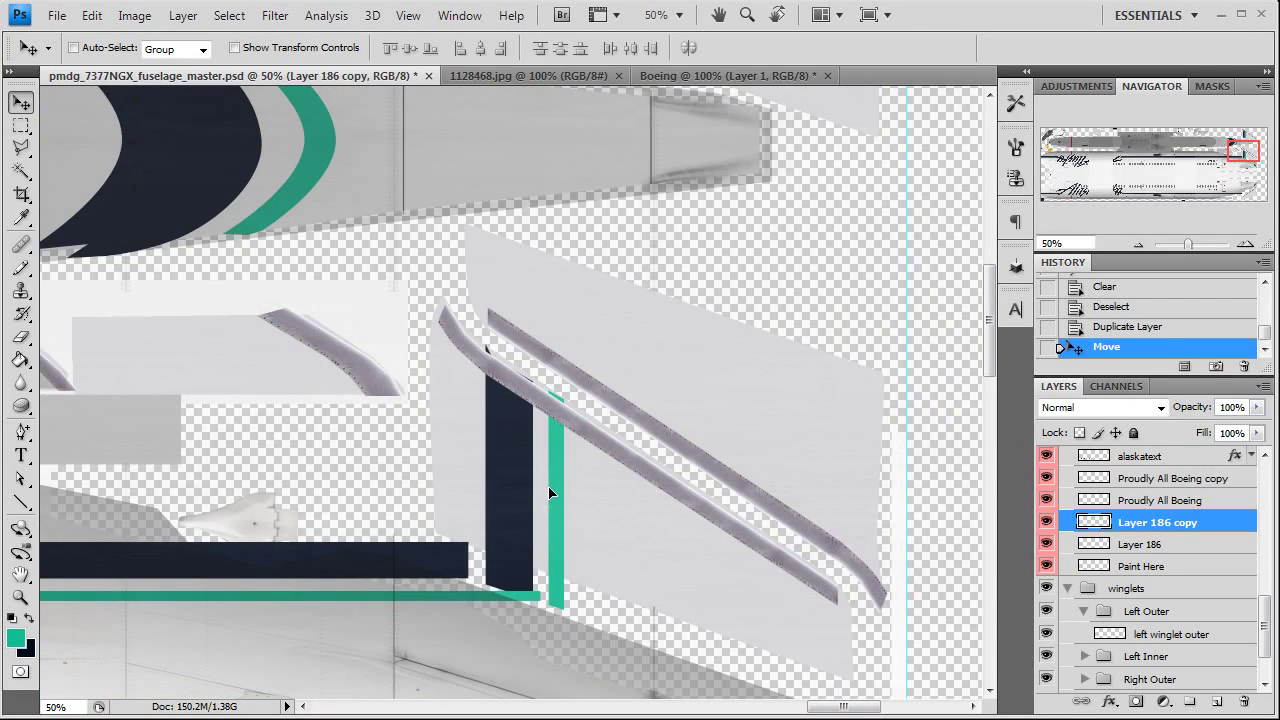
key(ctrl+z)
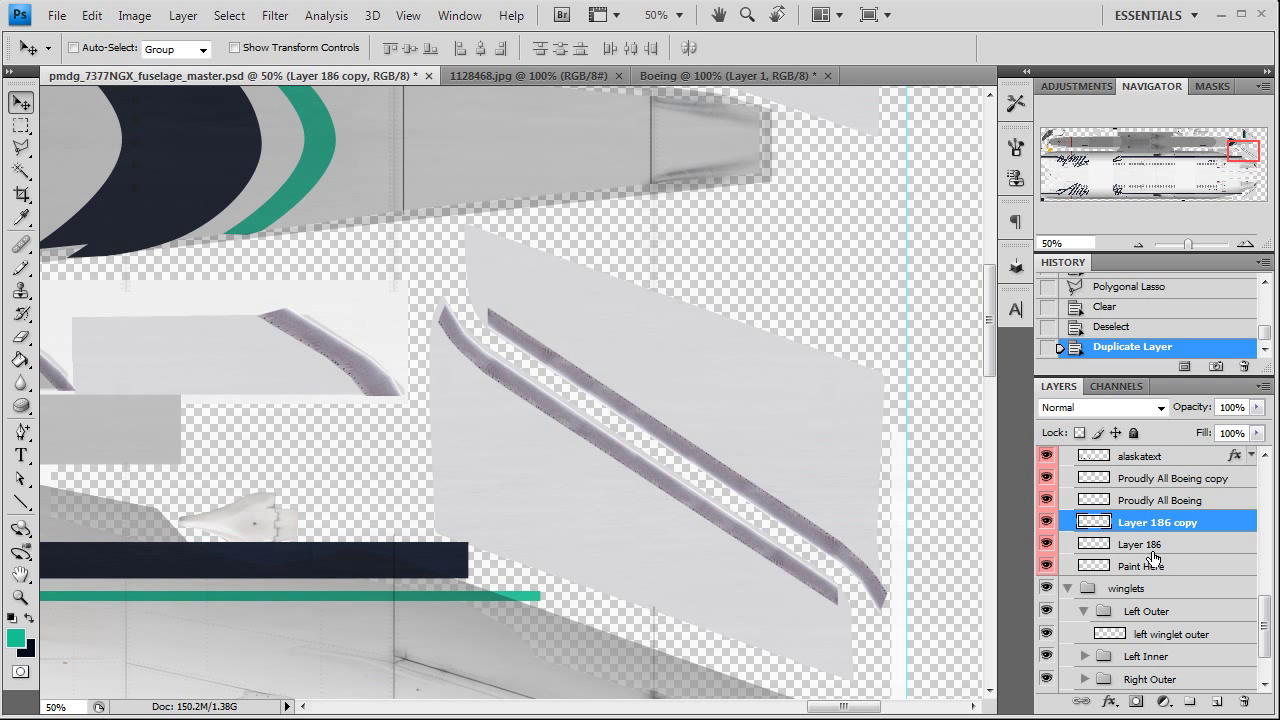
drag(818, 270, 601, 370)
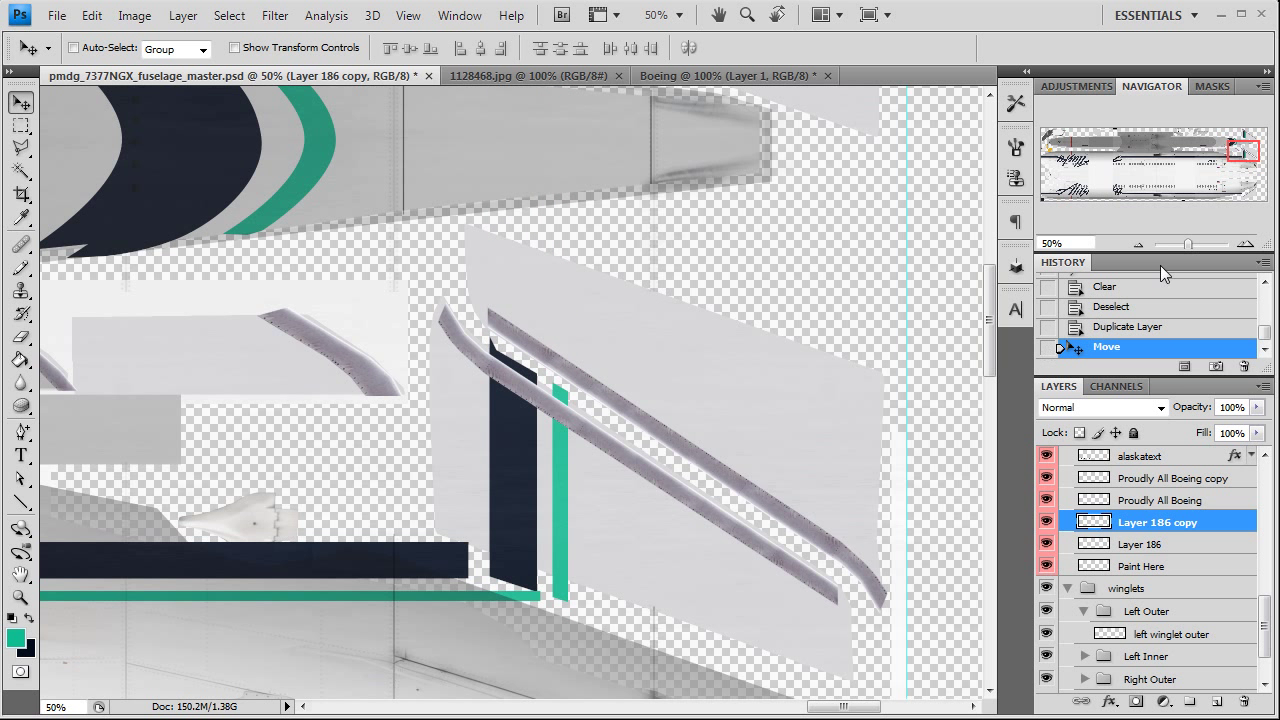
scroll(518, 392, down, 10)
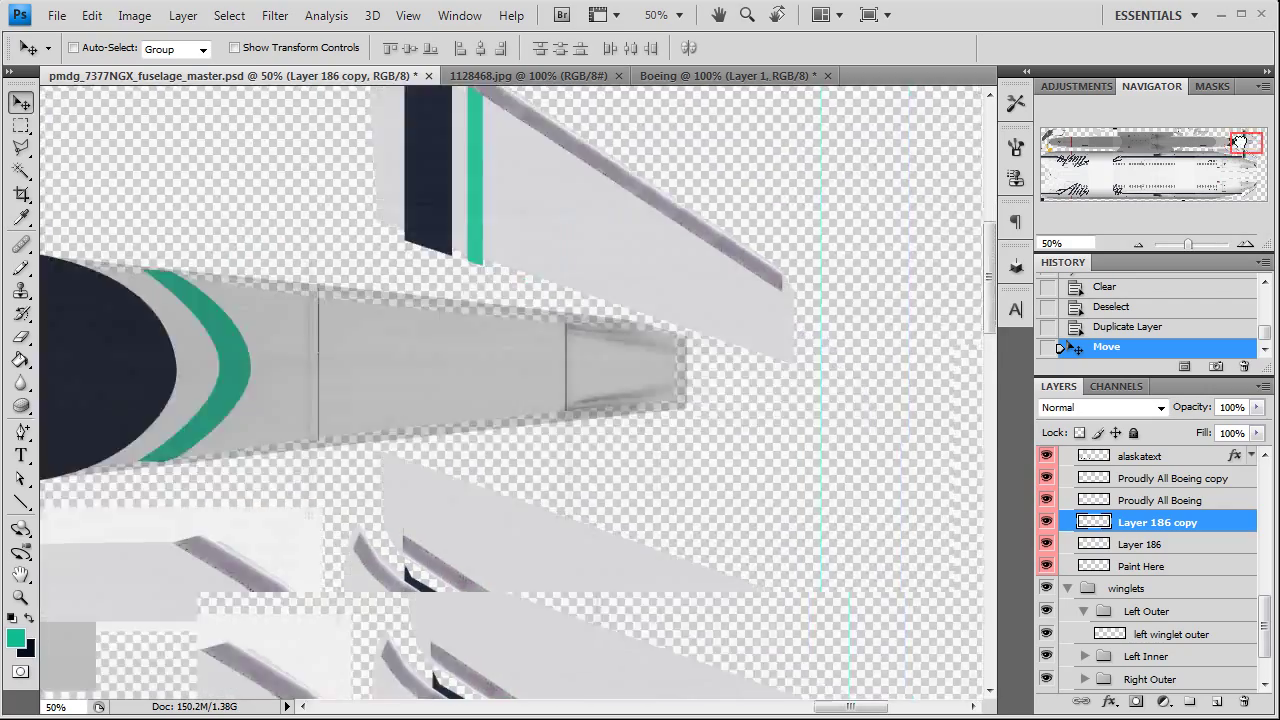
scroll(779, 373, up, 6)
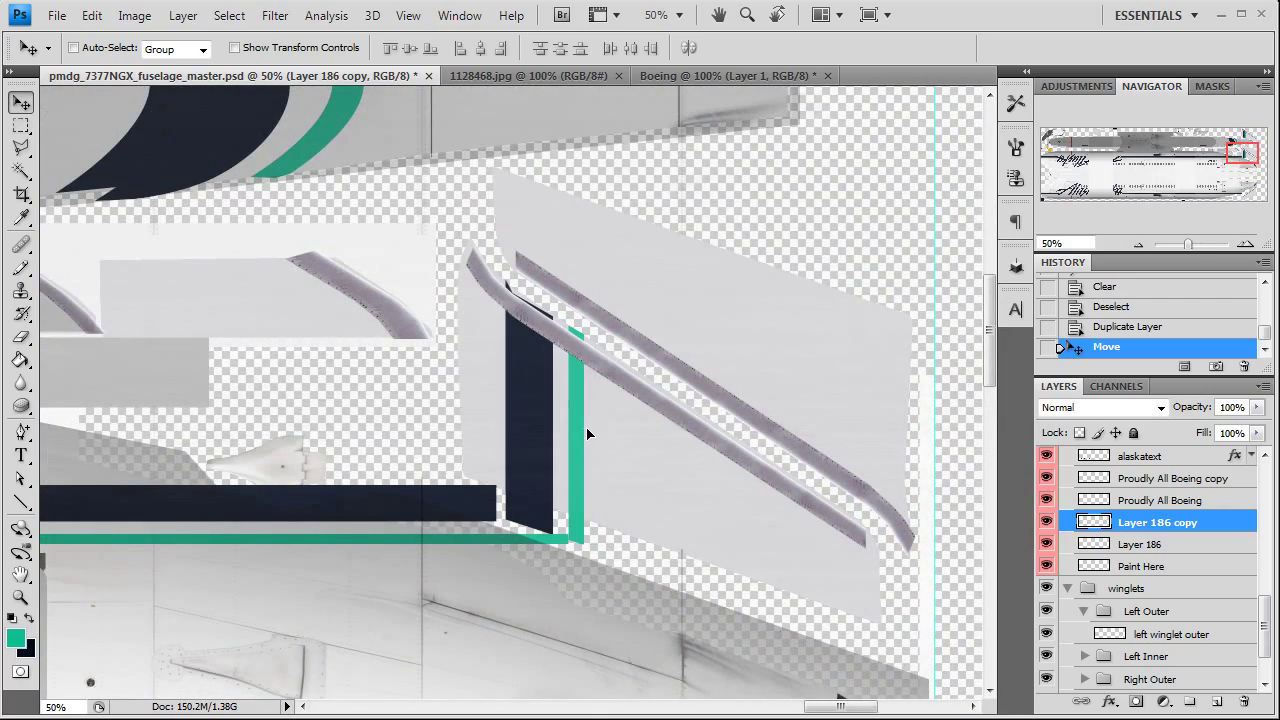
drag(573, 427, 570, 417)
mouse_move(1250, 158)
mouse_down()
mouse_move(1252, 141)
mouse_move(1252, 155)
mouse_up()
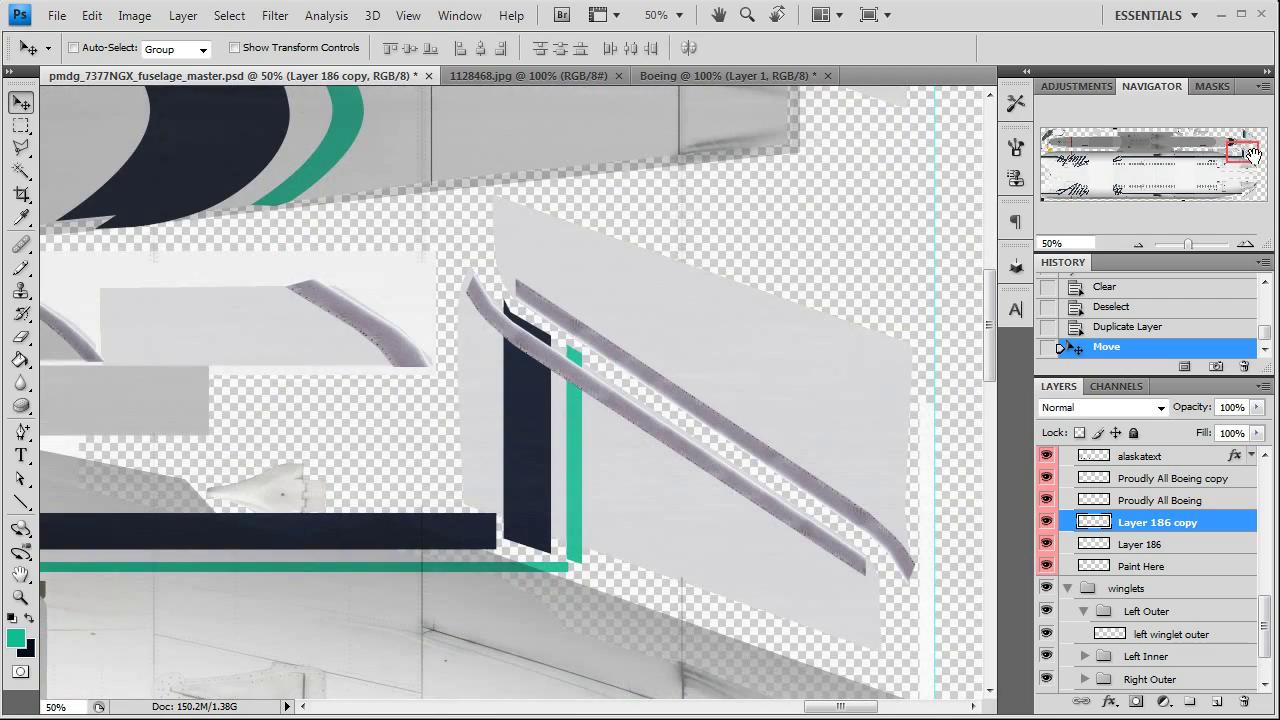
drag(545, 424, 537, 417)
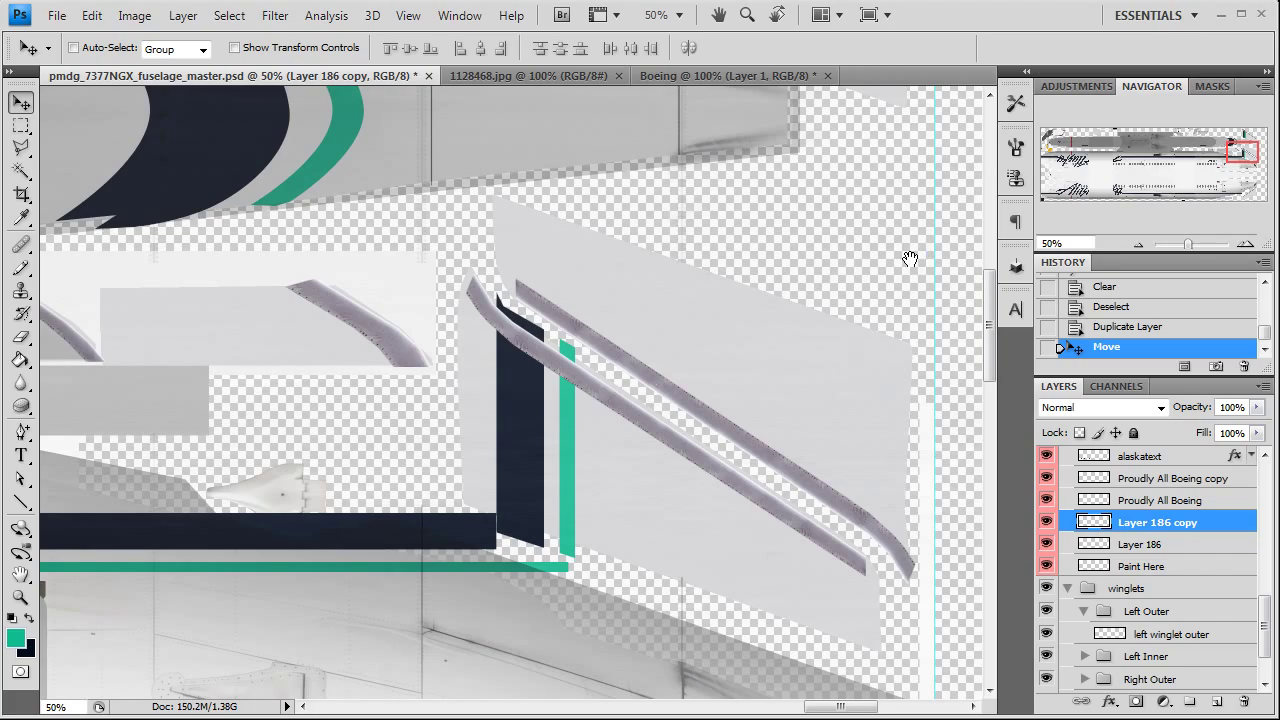
drag(910, 259, 706, 425)
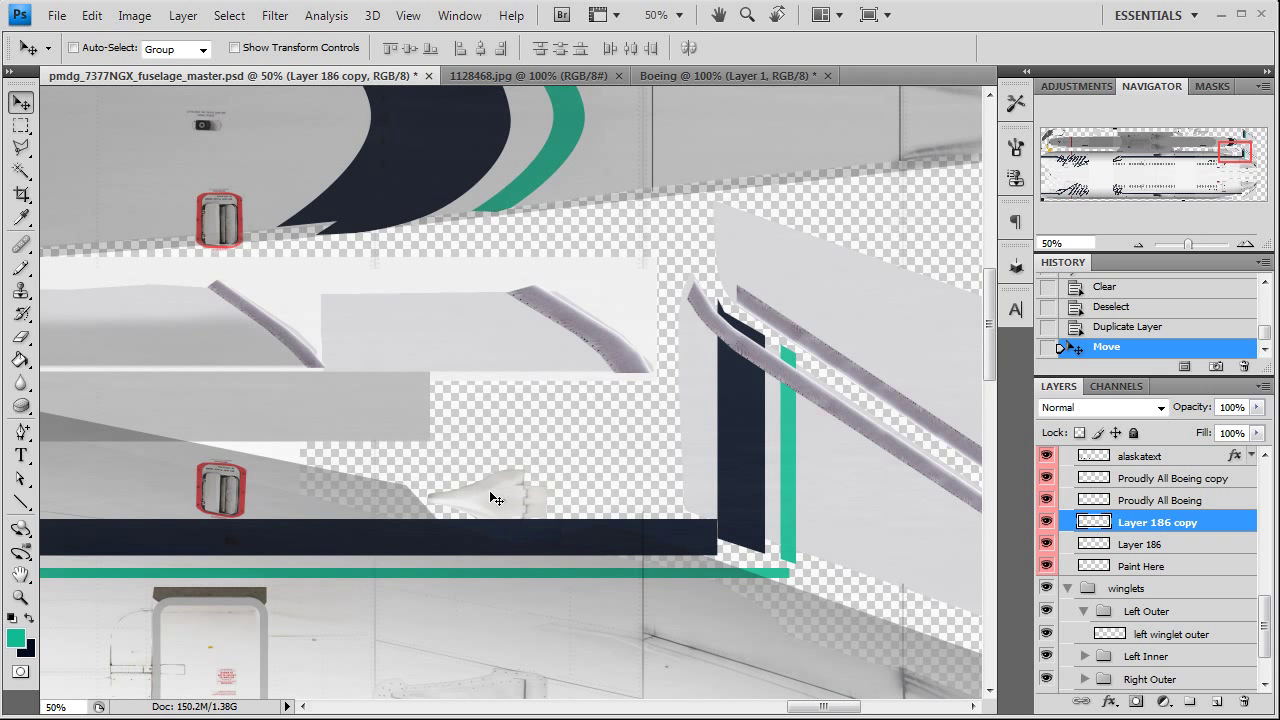
Hide bluright and outline the small white fin shape with the Polygonal Lasso
scroll(1135, 551, up, 3)
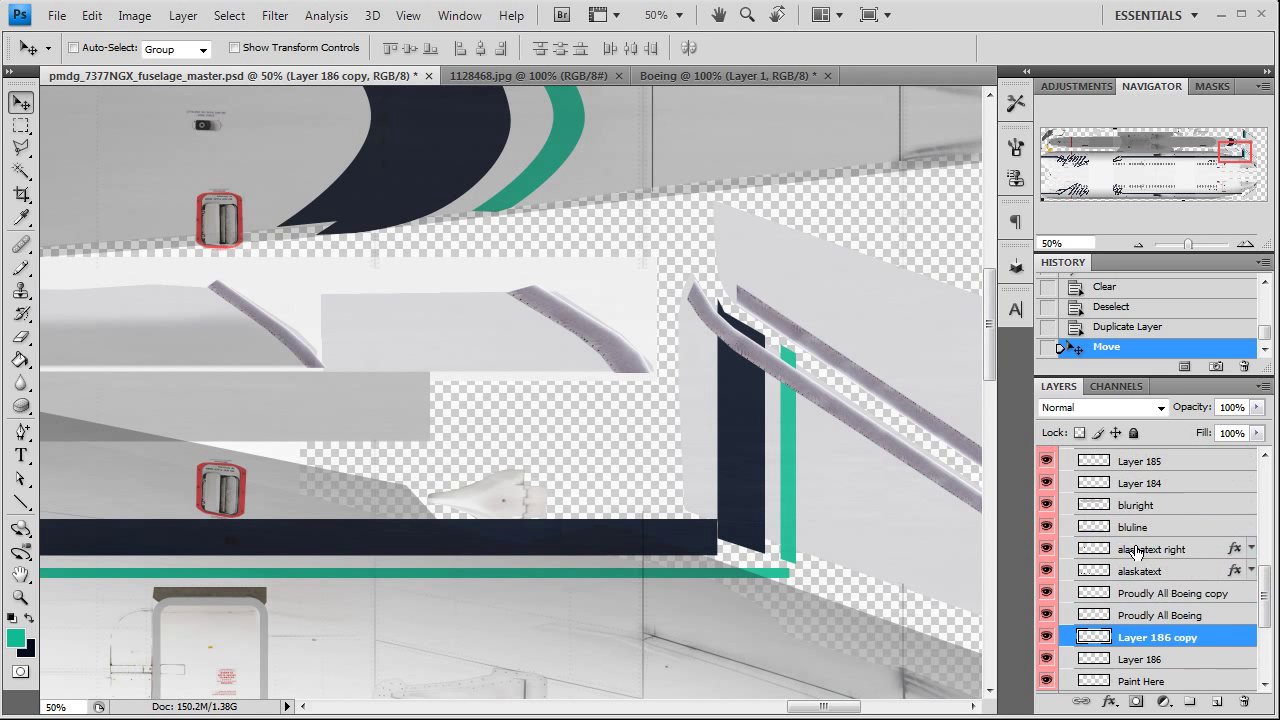
click(1046, 553)
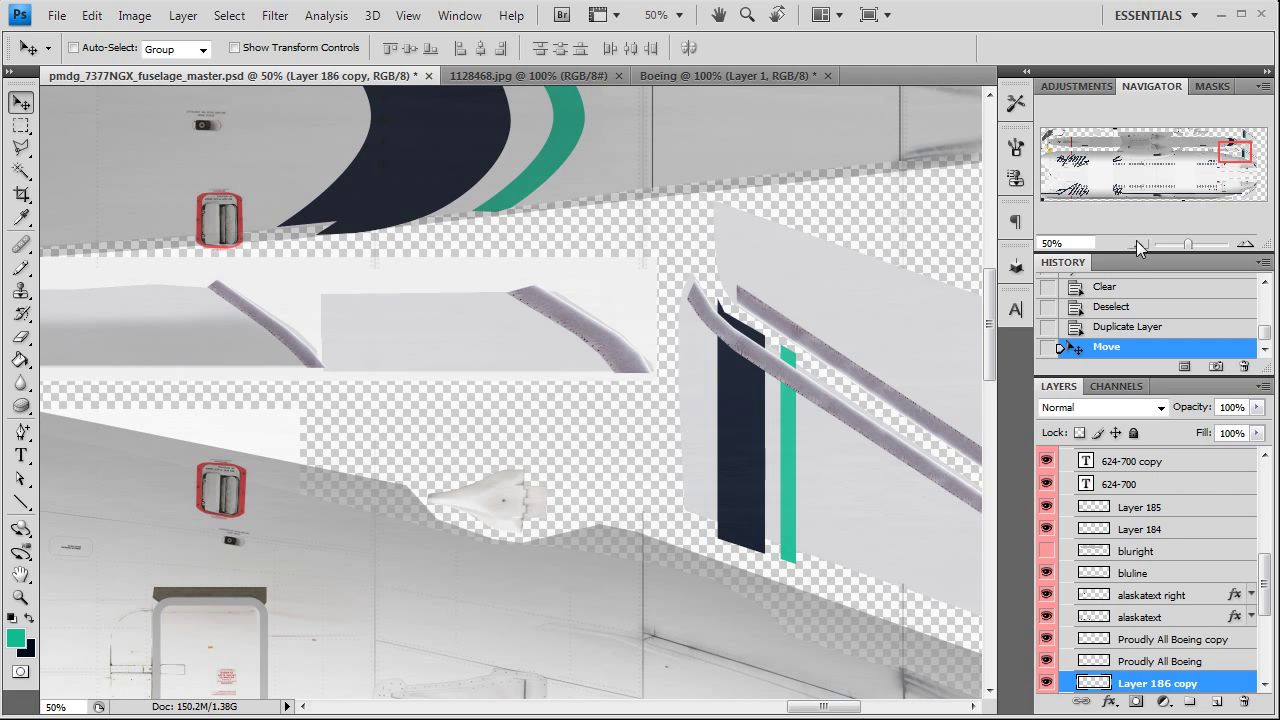
scroll(560, 450, down, 3)
scroll(490, 590, up, 2)
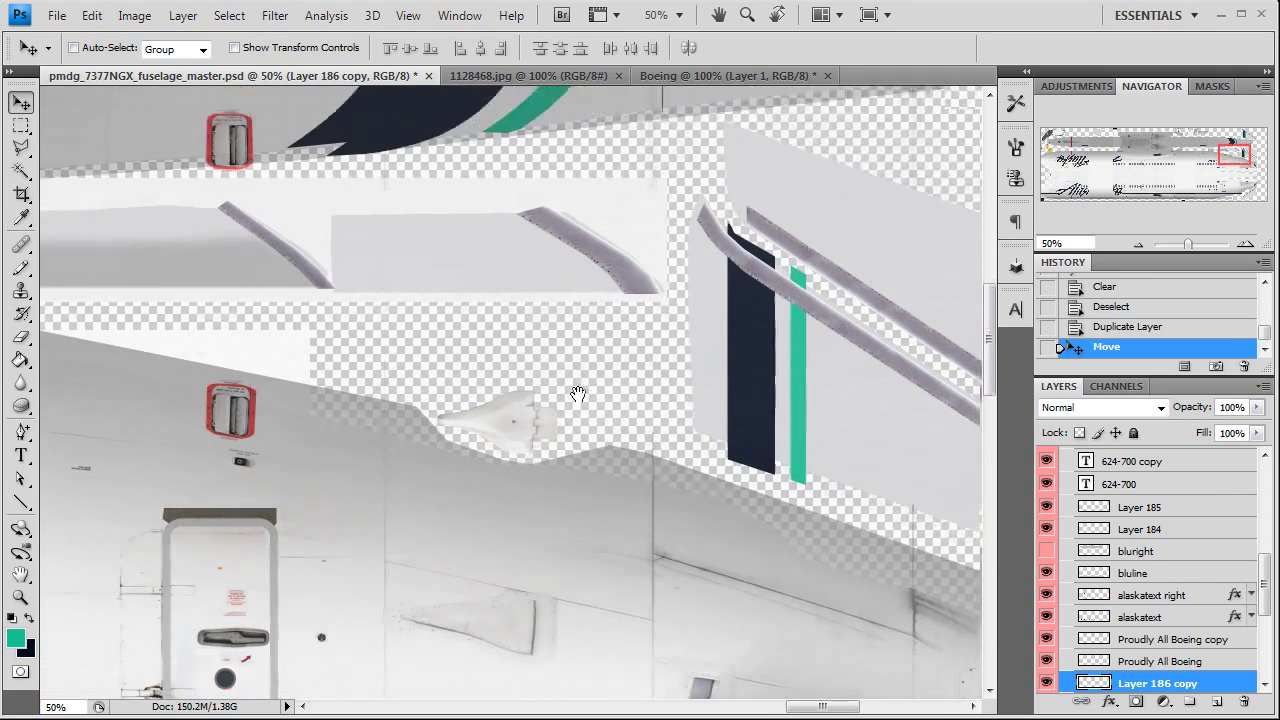
key(l)
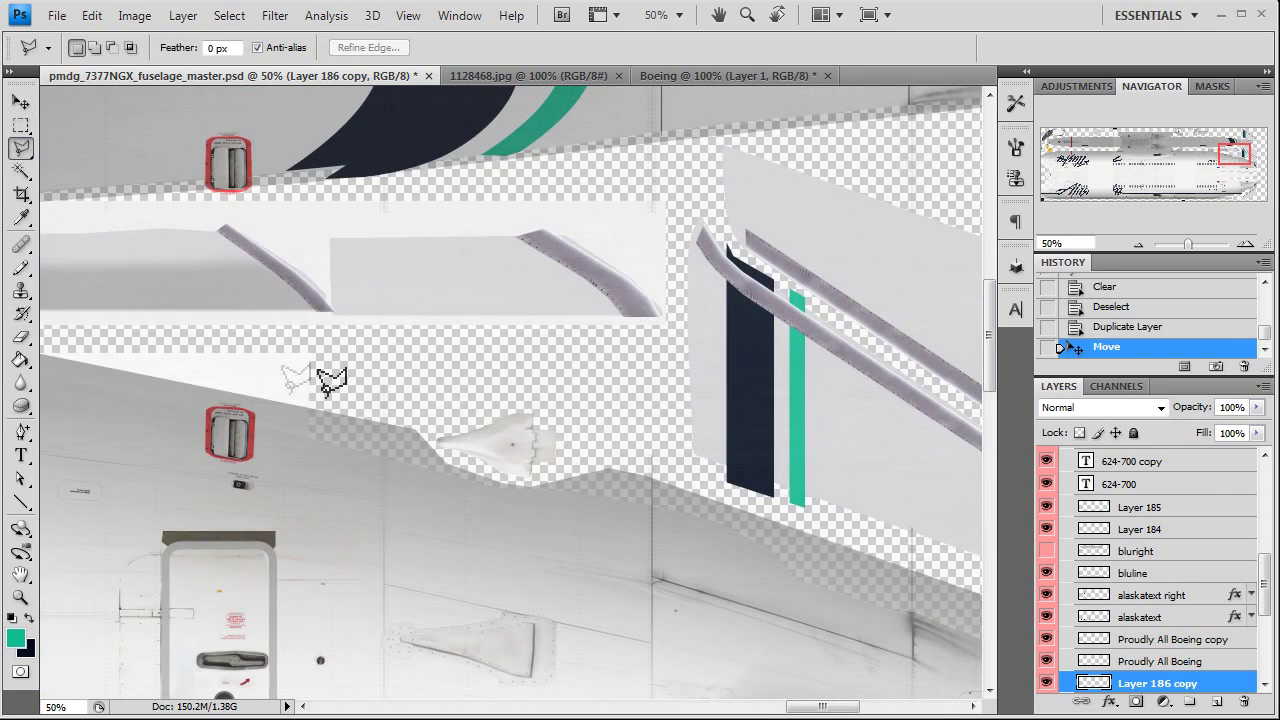
click(408, 428)
click(438, 459)
click(540, 484)
click(567, 468)
click(577, 403)
click(492, 404)
click(409, 427)
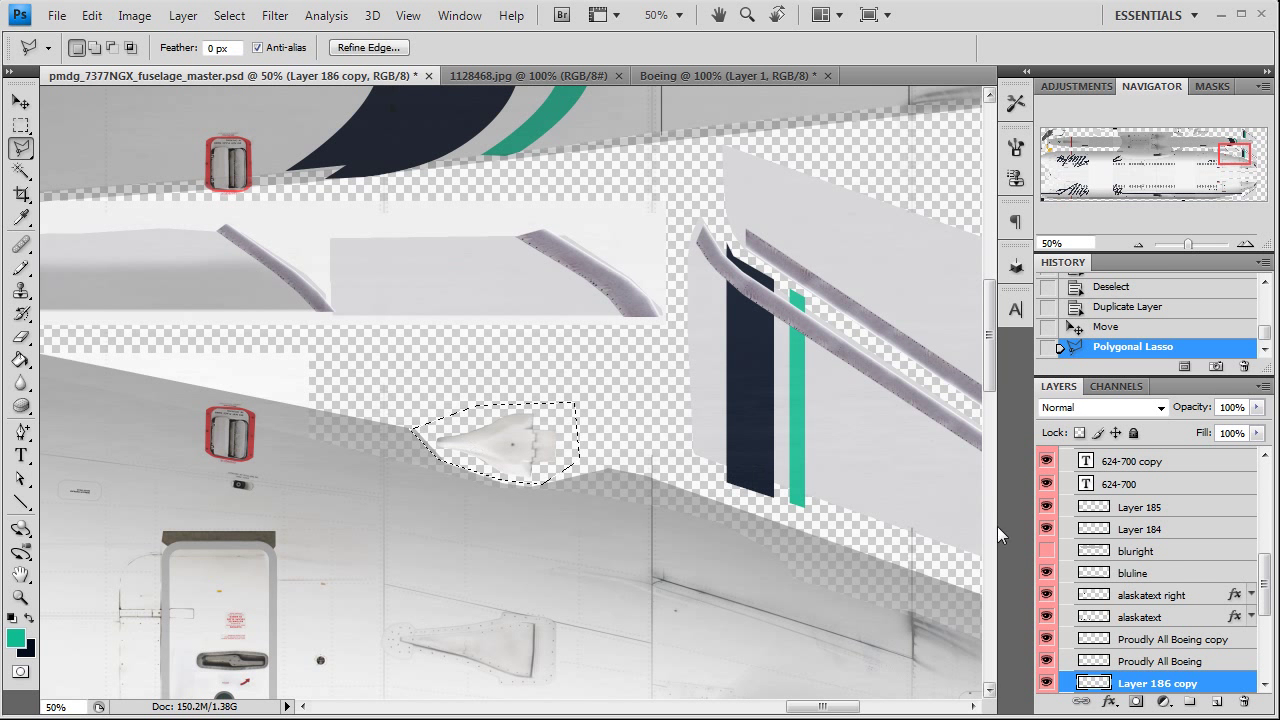
Show bluright, delete its navy band inside the fin outline, then deselect and zoom out
click(1046, 551)
click(1164, 554)
key(Delete)
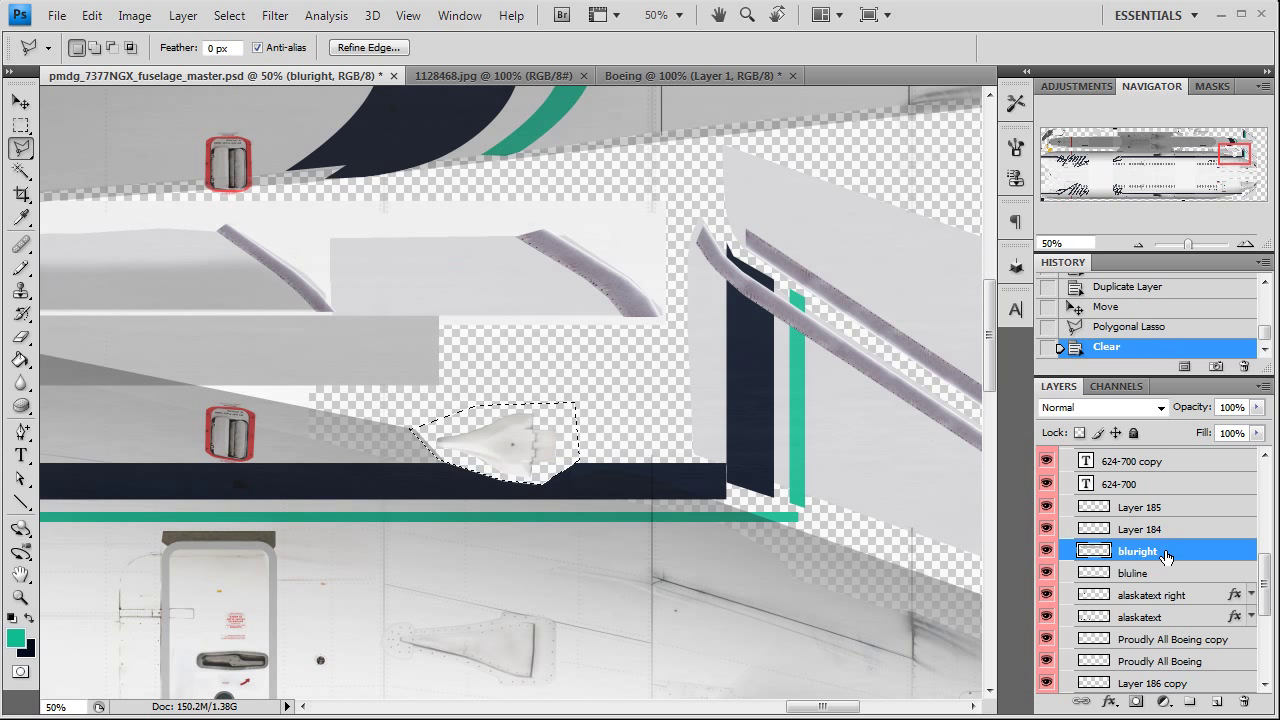
key(ctrl+d)
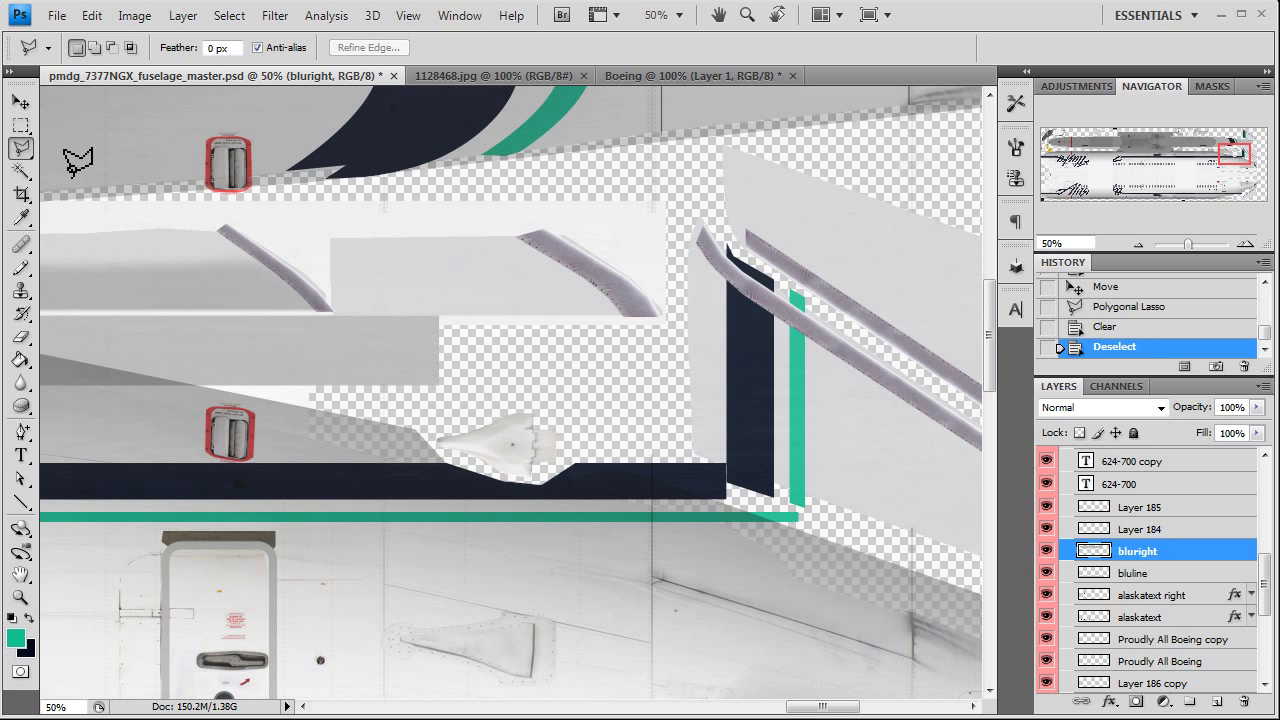
click(20, 102)
click(1138, 244)
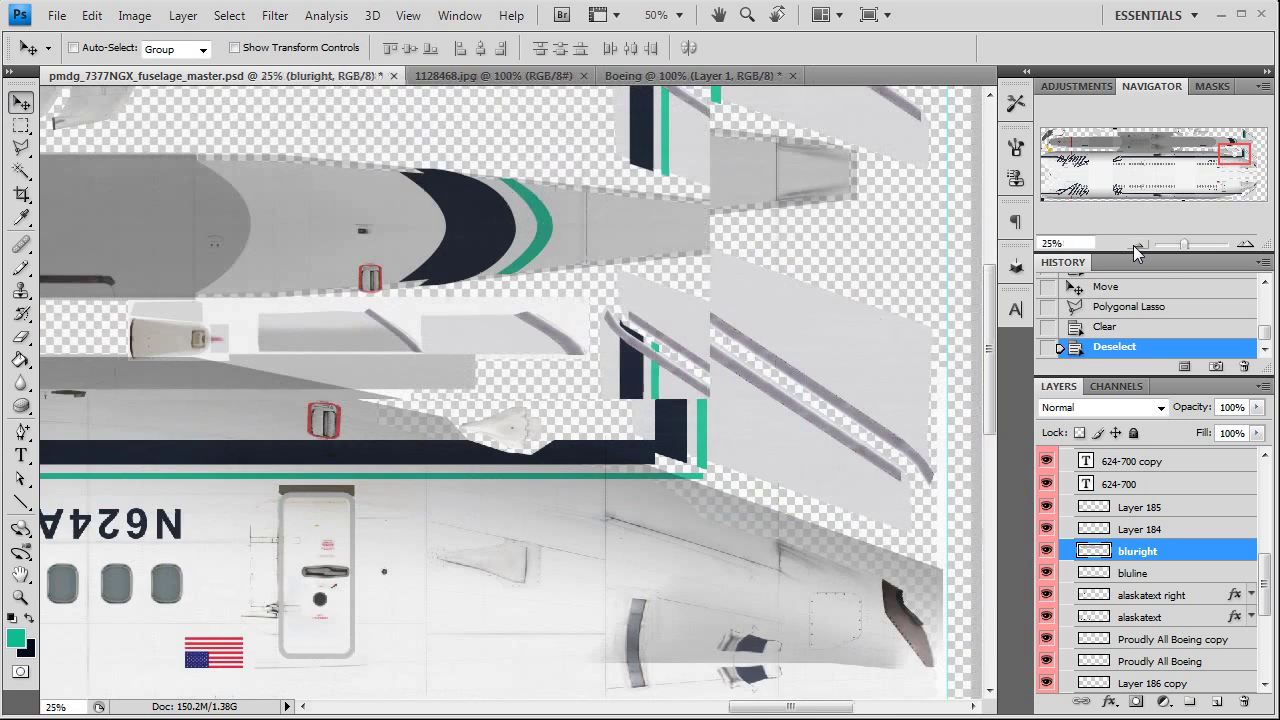
Save fuselage_master.psd and close its document tab
click(1138, 244)
drag(1211, 145, 1085, 140)
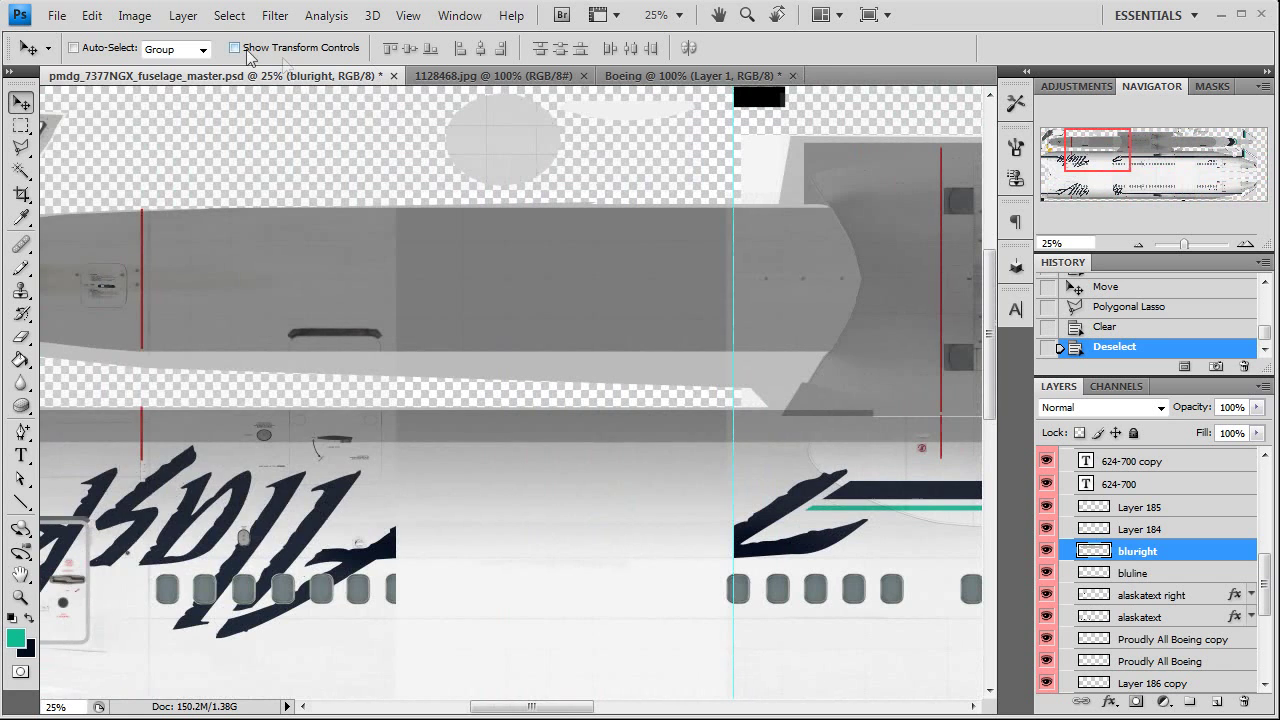
click(57, 16)
click(300, 264)
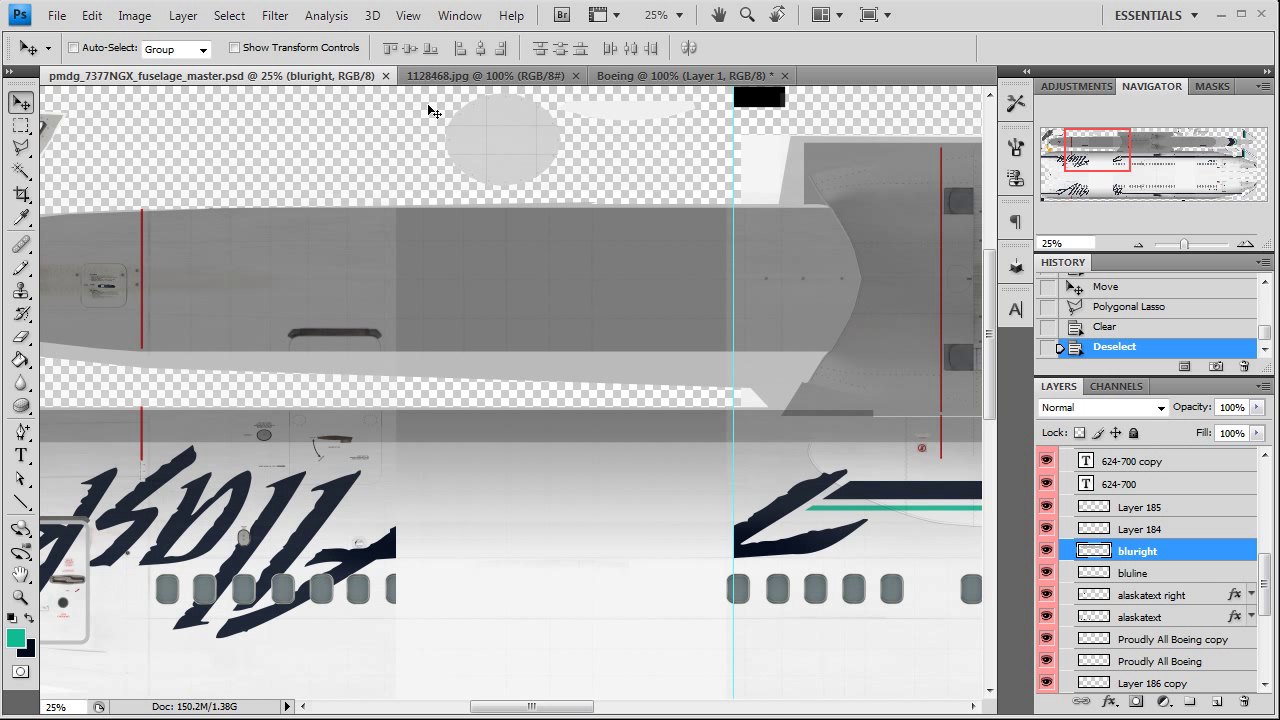
click(386, 76)
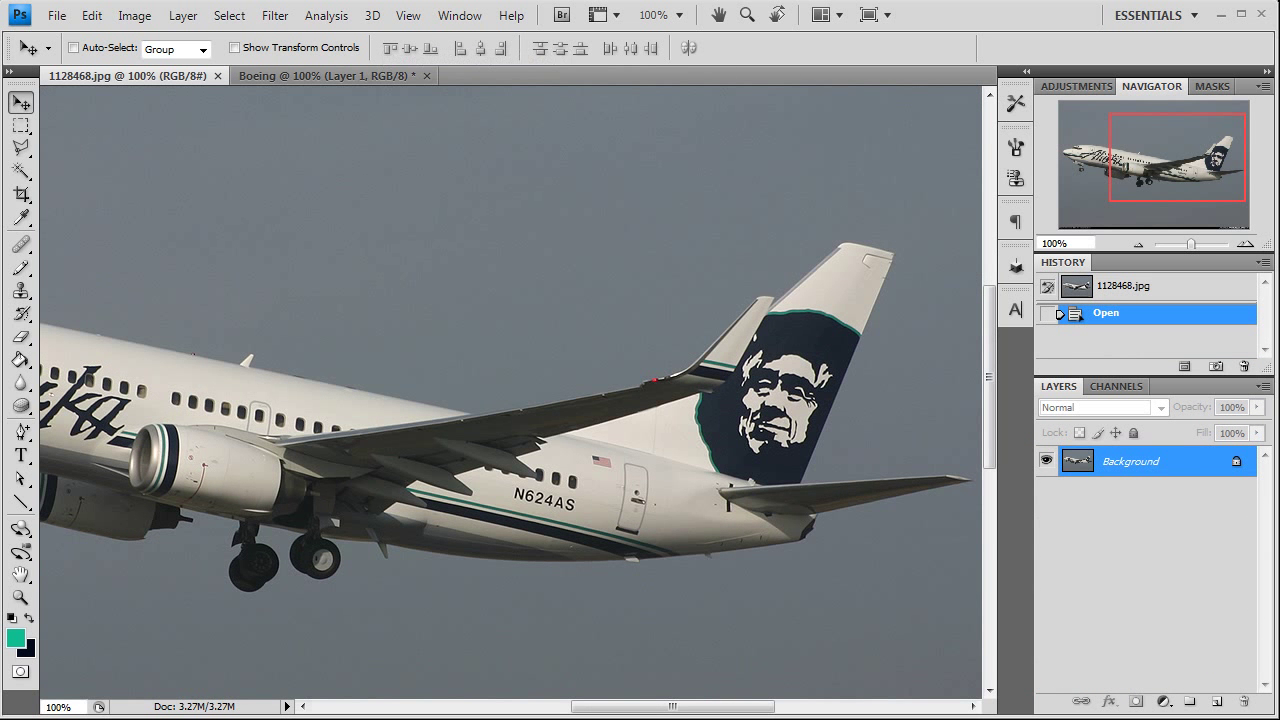